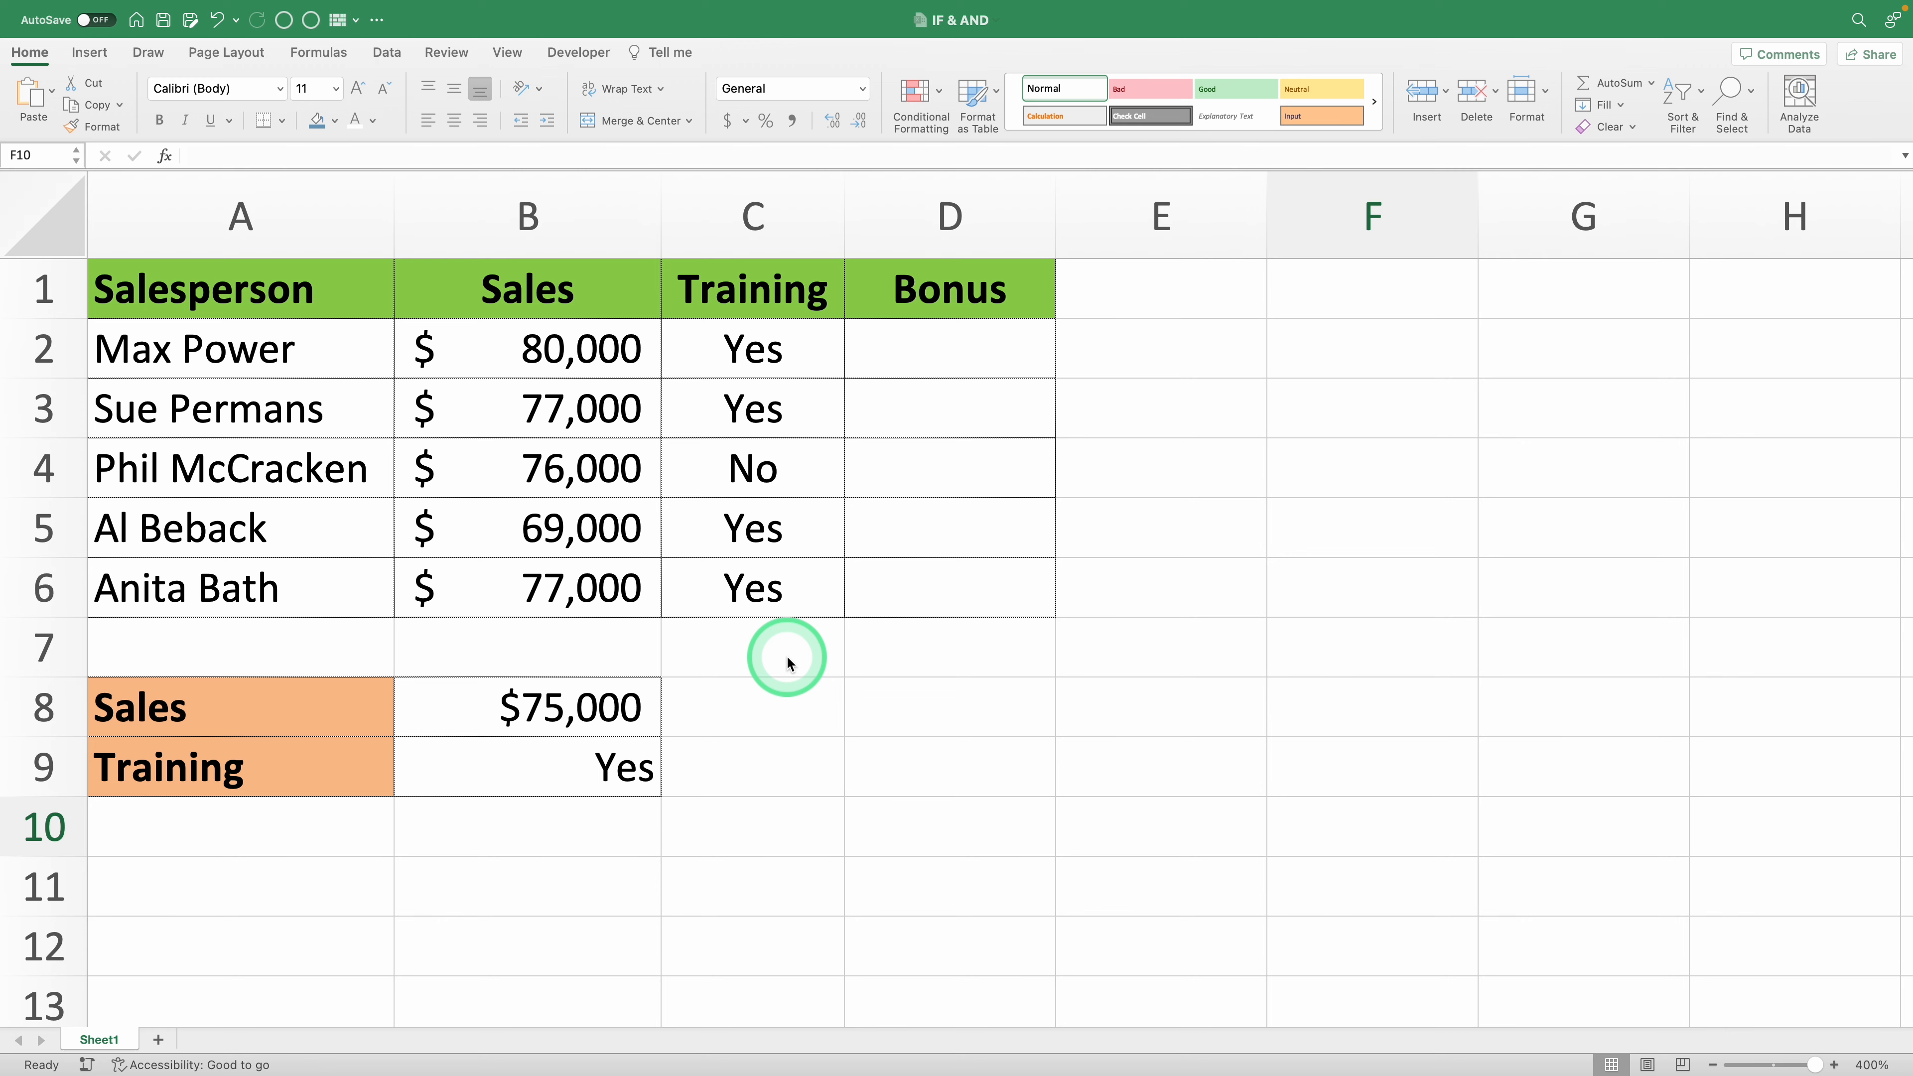
- Examine the Salesperson, Sales, Training and Bonus columns together with the sales and training criteria in rows 8 and 9
{"action": "left_click", "coordinate": [691, 546]}
{"action": "key", "text": "super+a"}
{"action": "left_click_drag", "start_coordinate": [1254, 324], "coordinate": [1213, 692]}
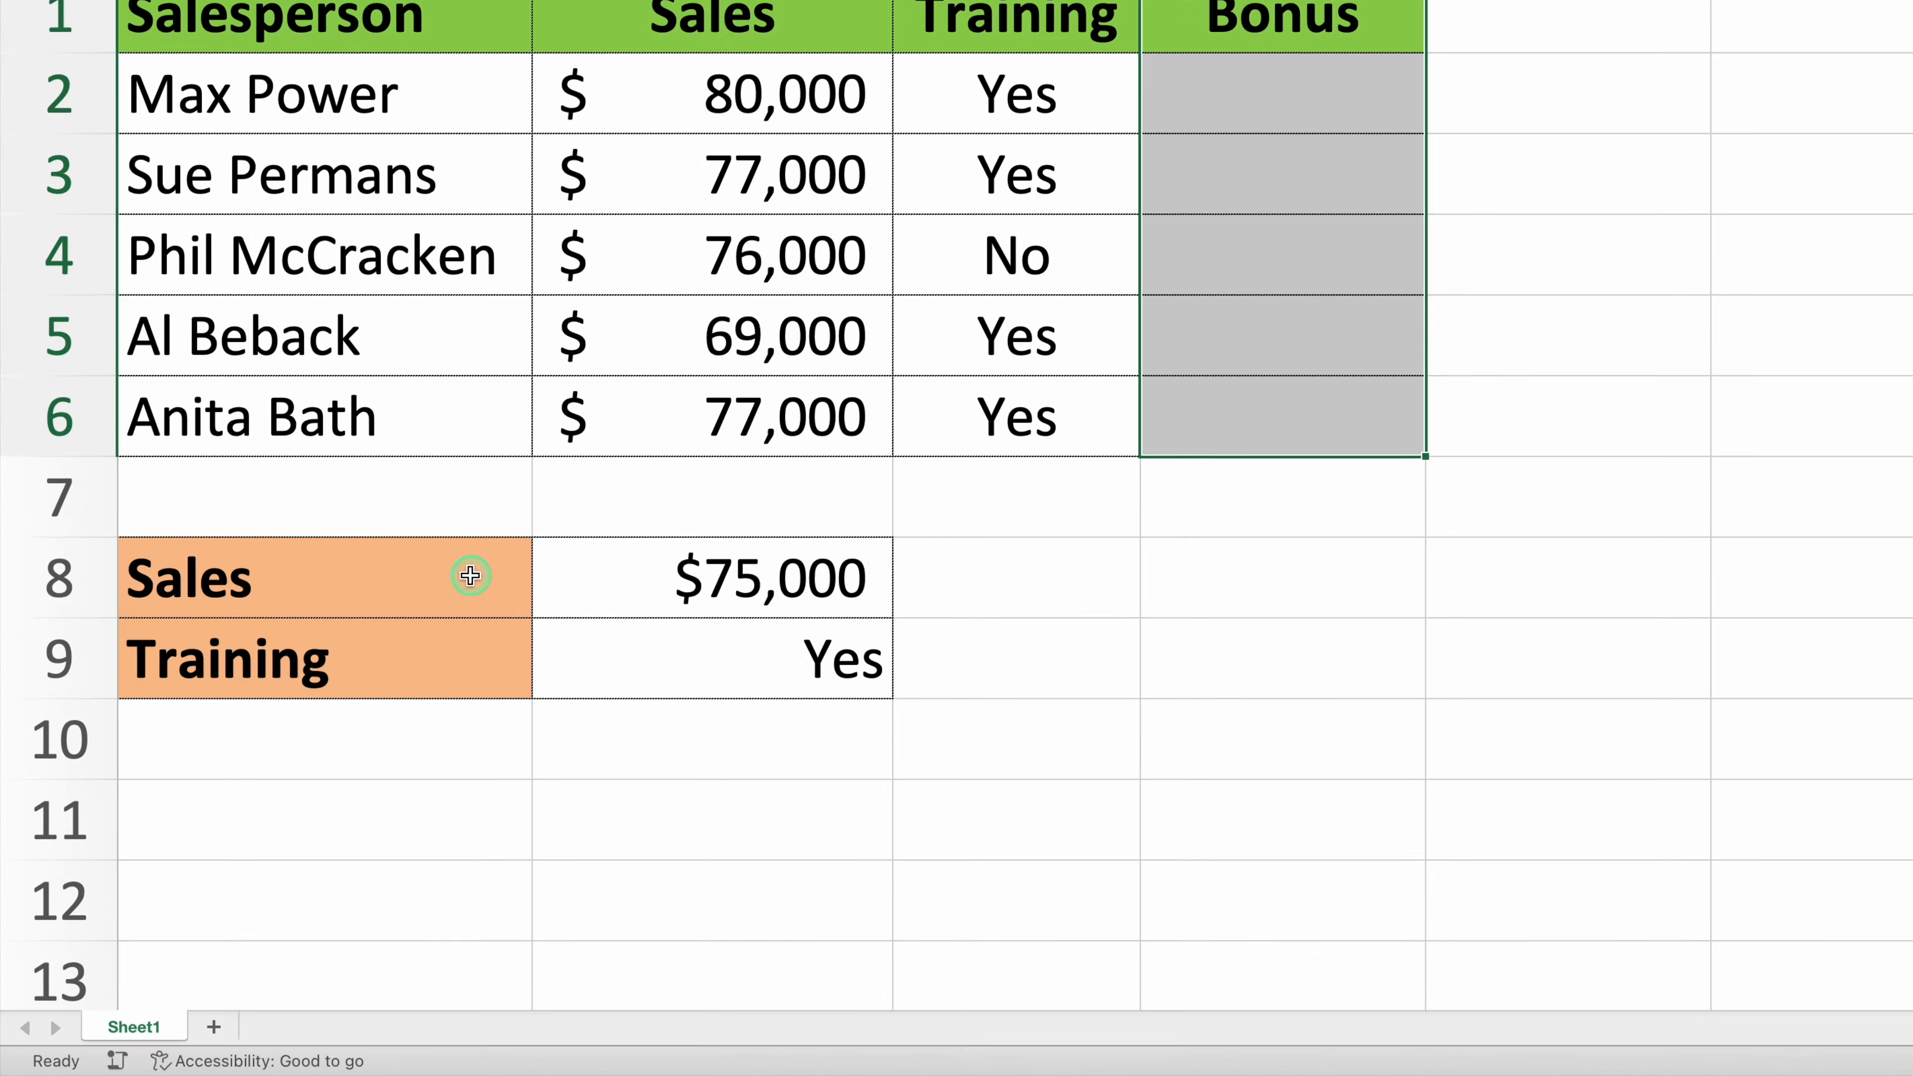
{"action": "left_click_drag", "start_coordinate": [348, 707], "coordinate": [548, 703]}
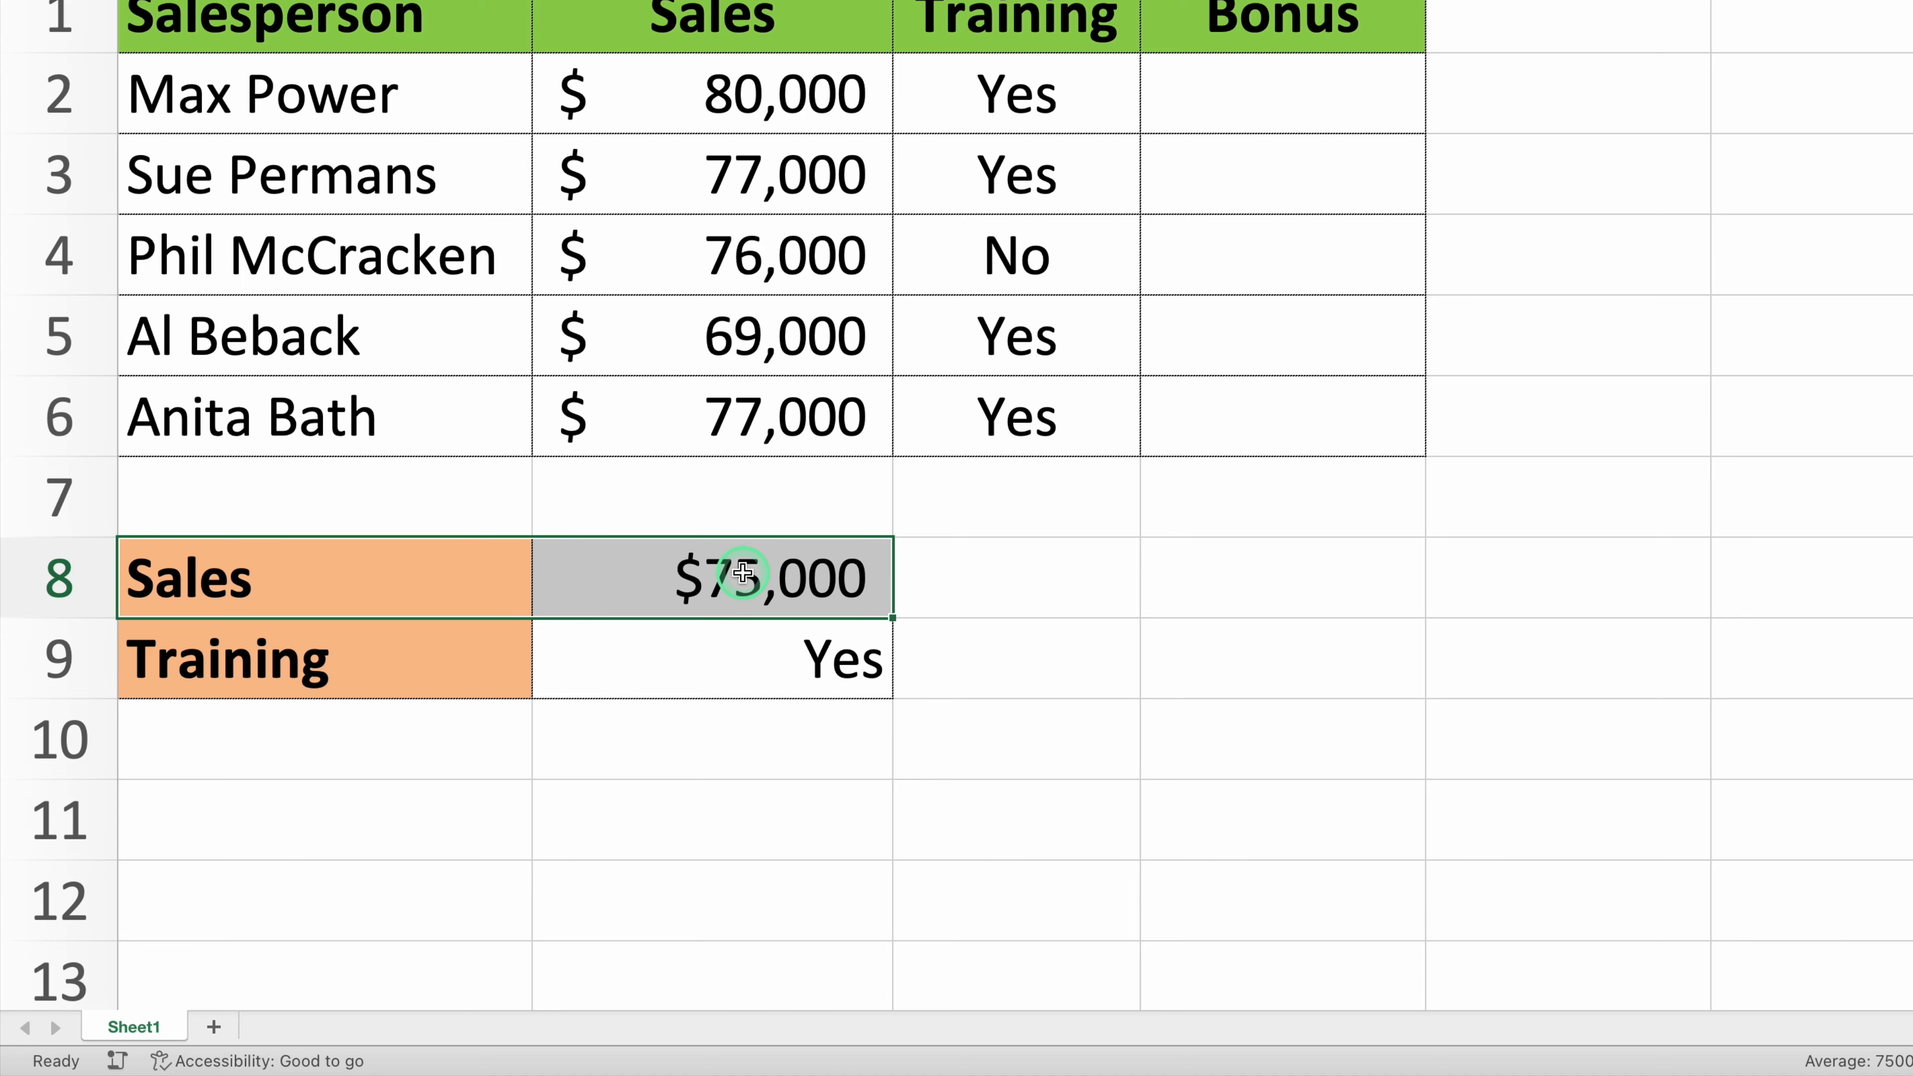
{"action": "left_click_drag", "start_coordinate": [427, 662], "coordinate": [769, 647]}
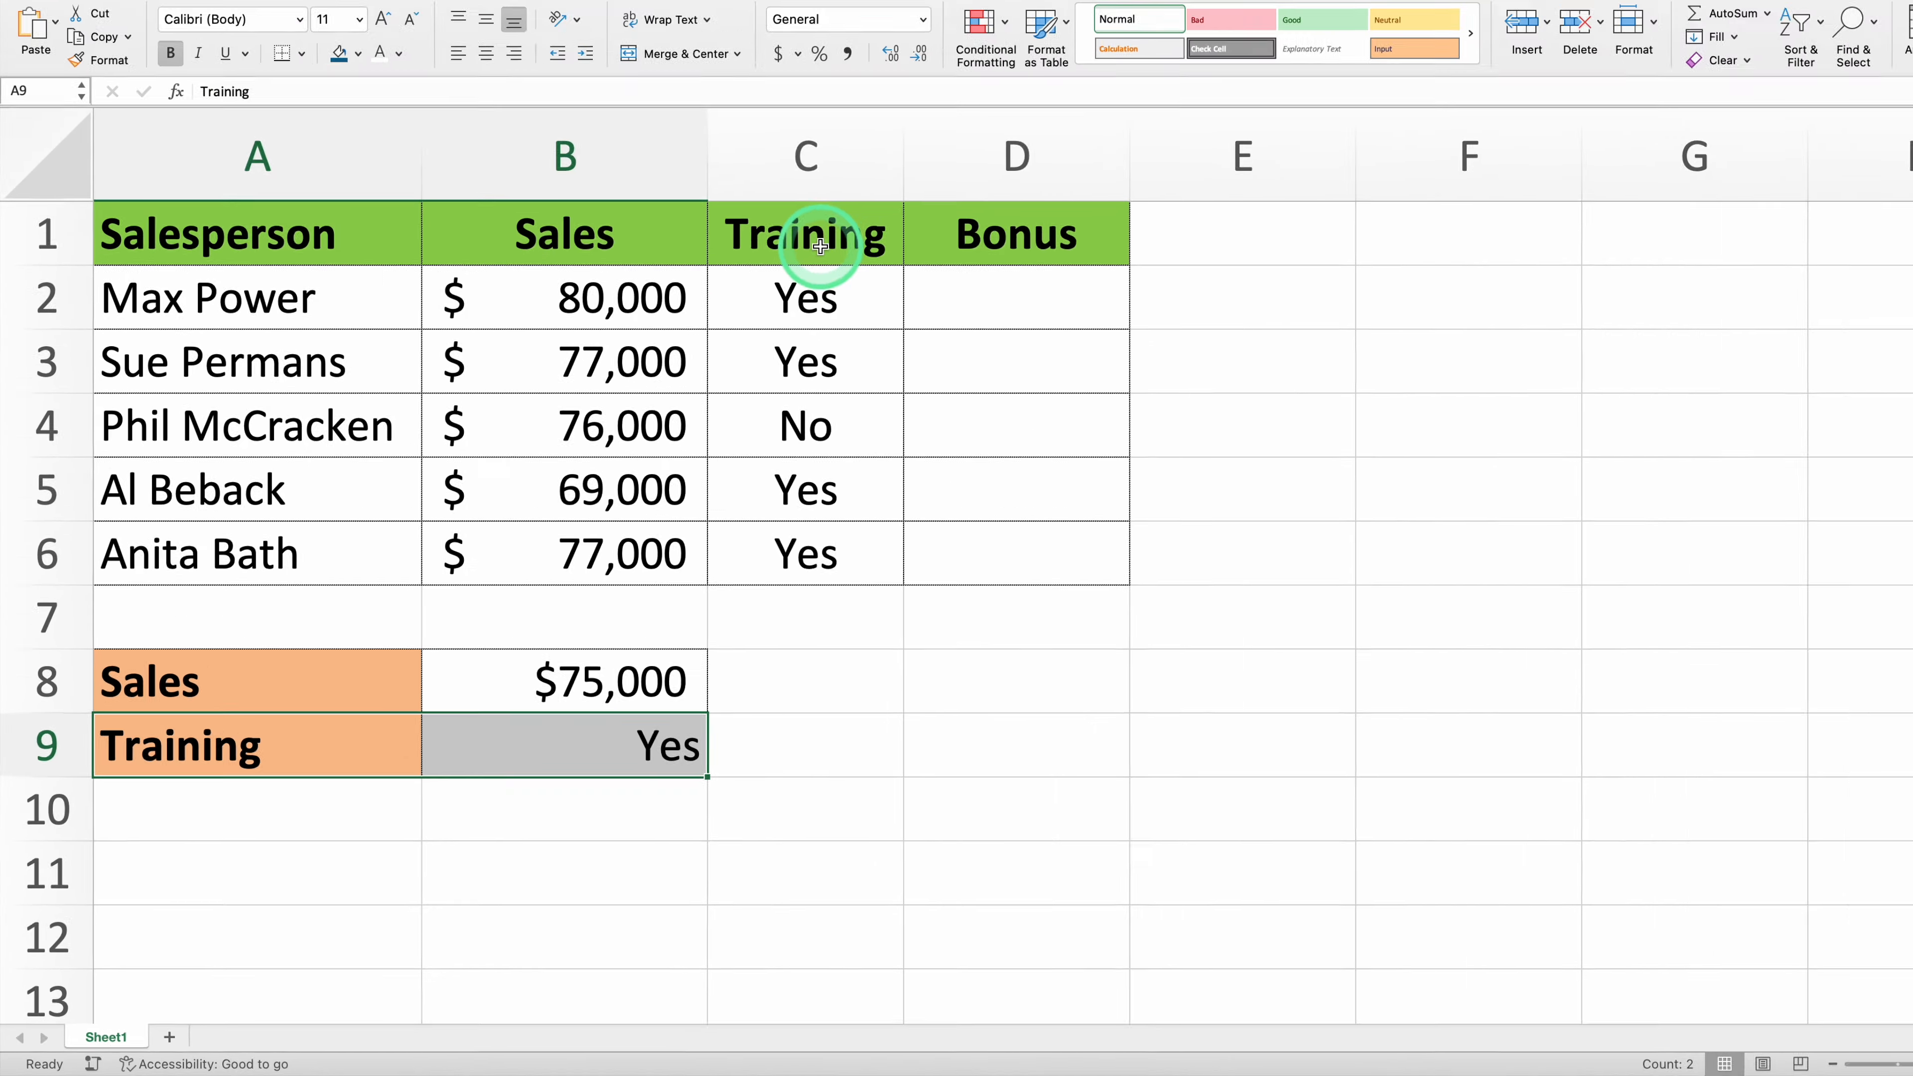
{"action": "left_click_drag", "start_coordinate": [1038, 31], "coordinate": [1049, 422]}
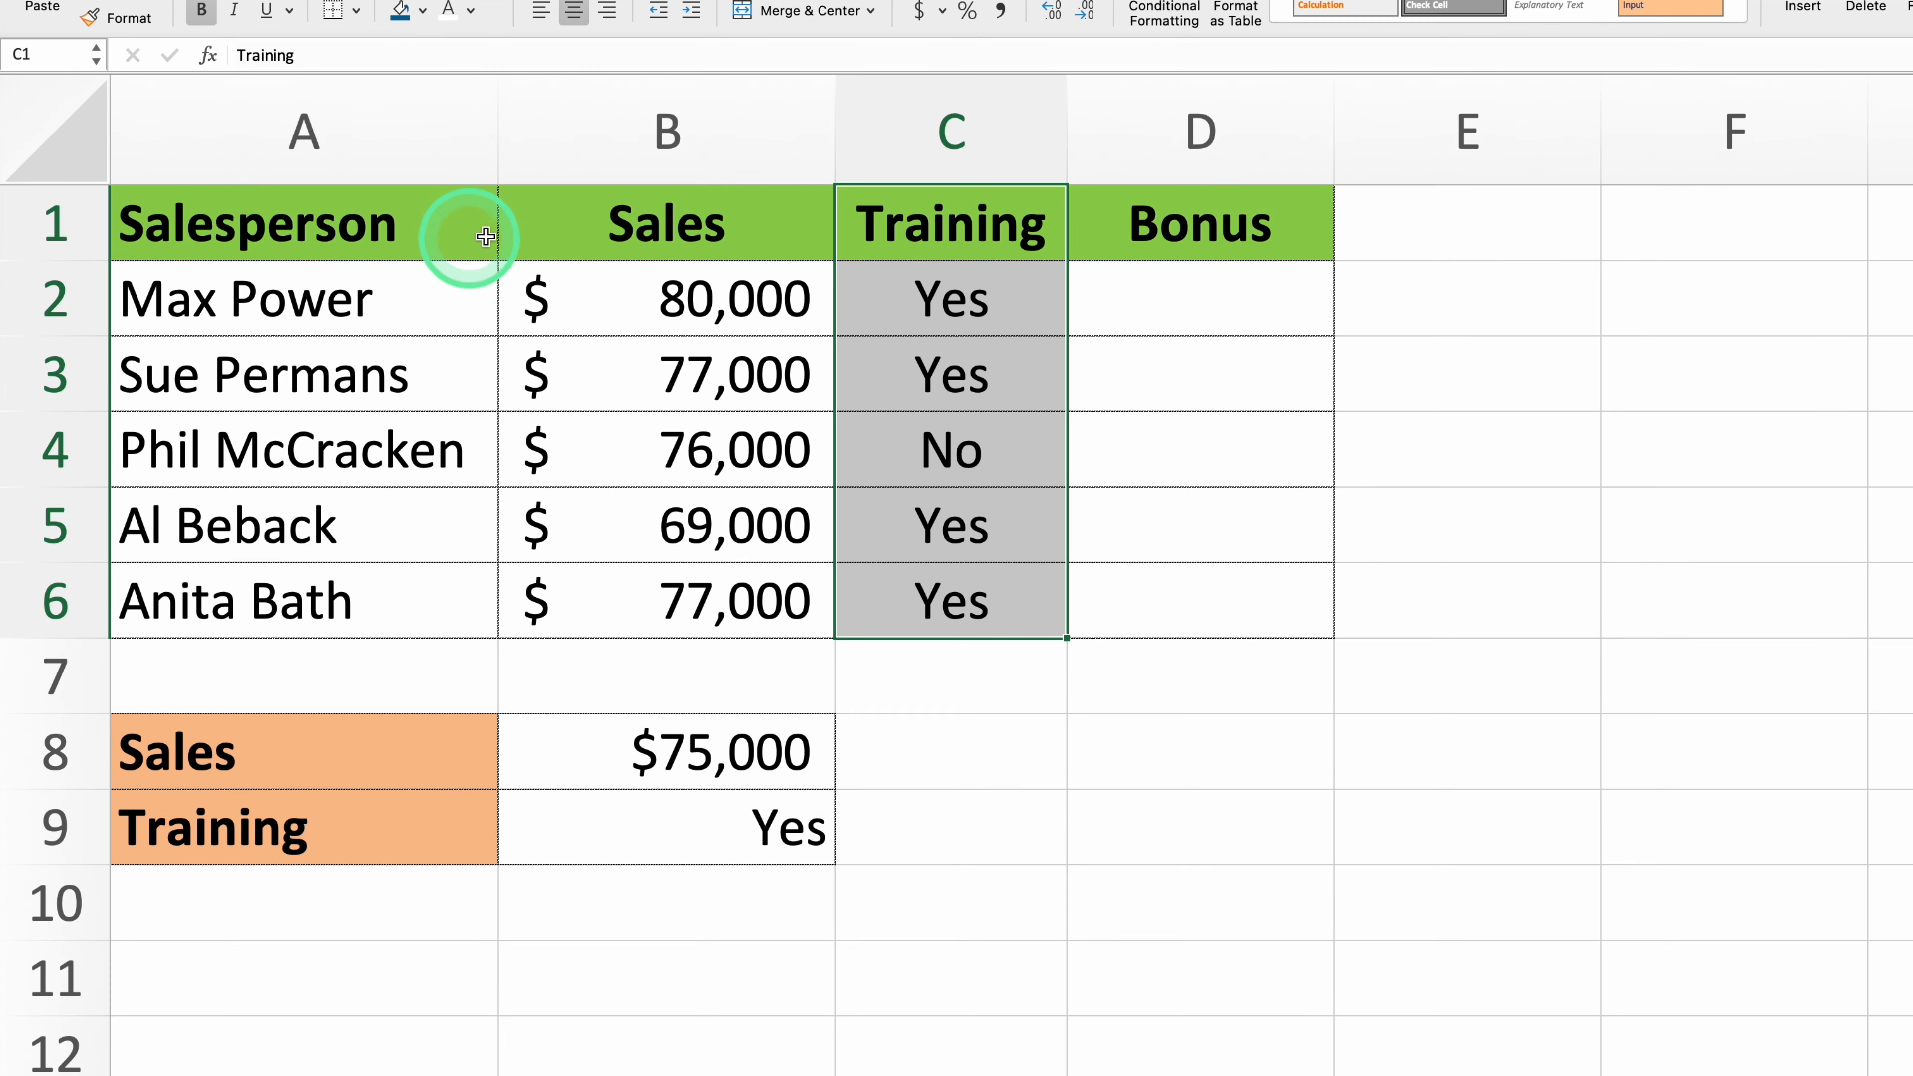
{"action": "left_click", "coordinate": [373, 349]}
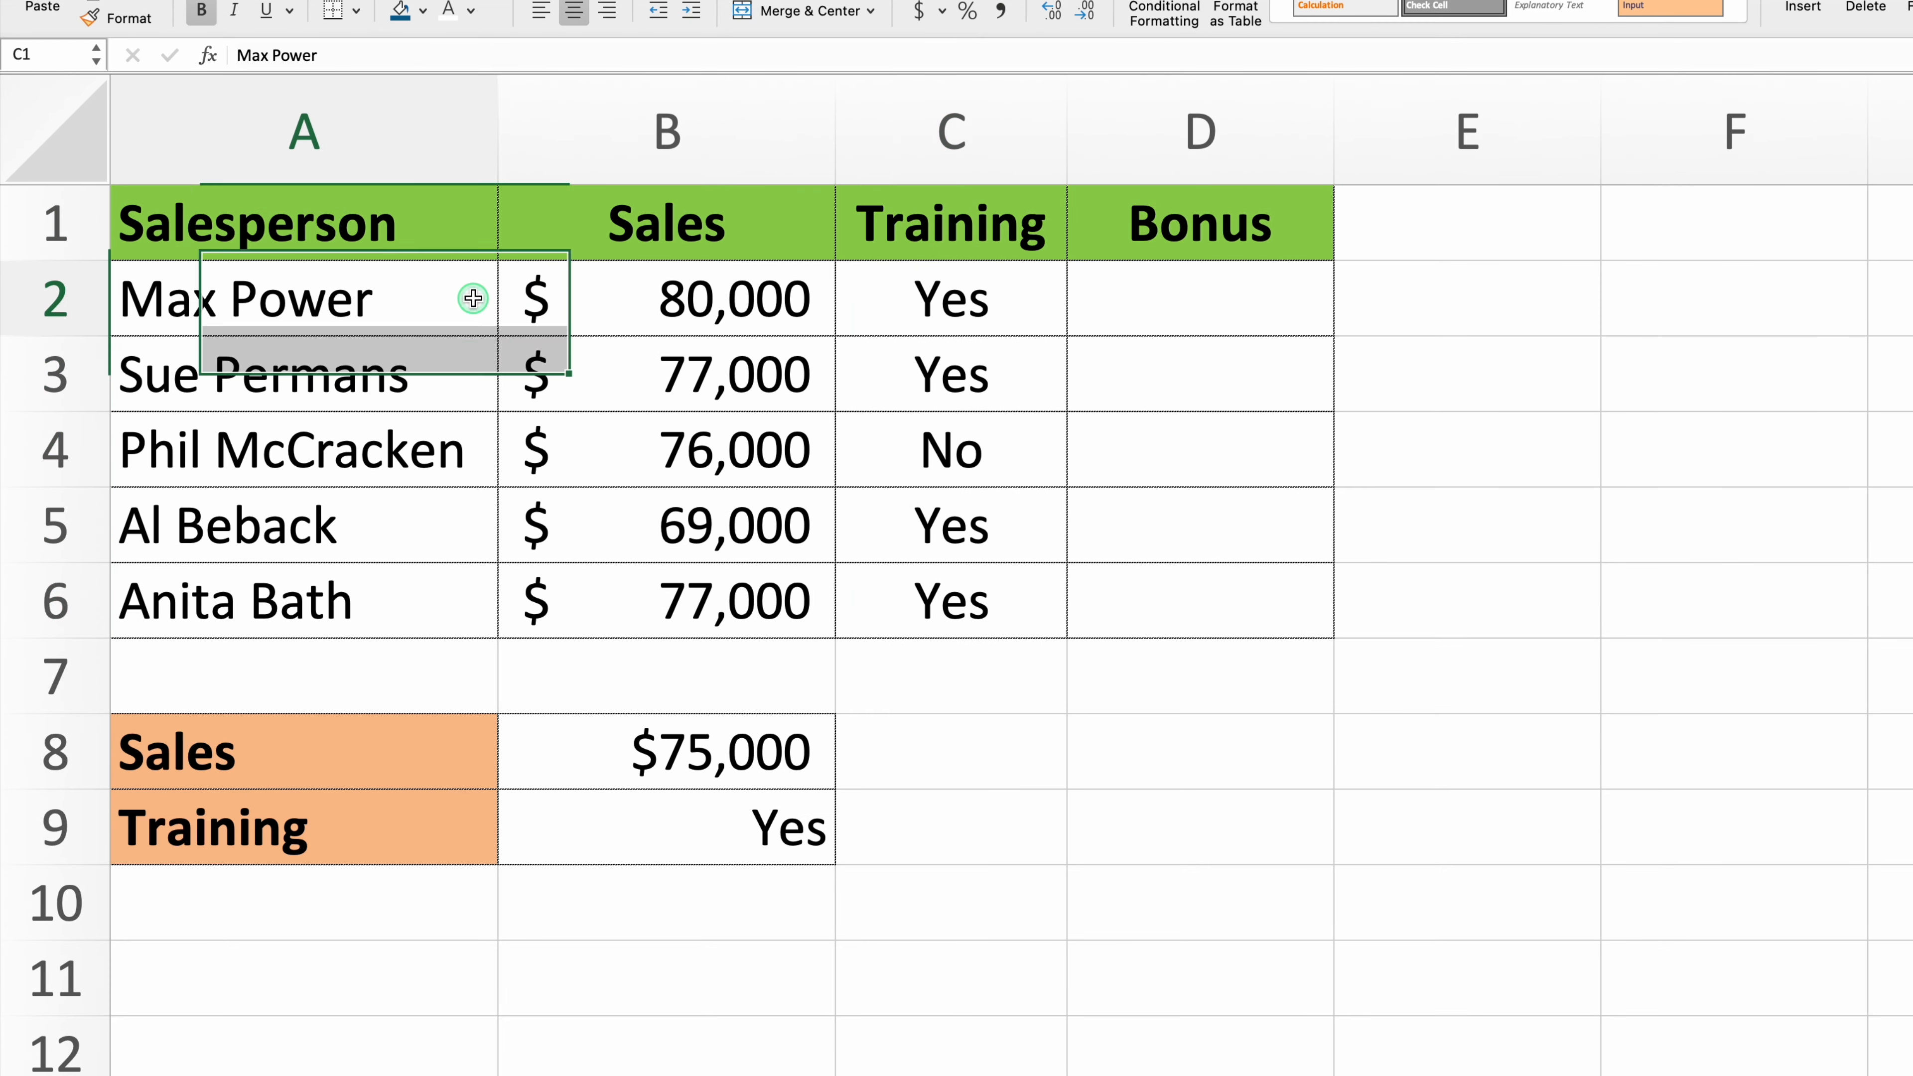
{"action": "left_click", "coordinate": [451, 371]}
{"action": "left_click", "coordinate": [441, 438]}
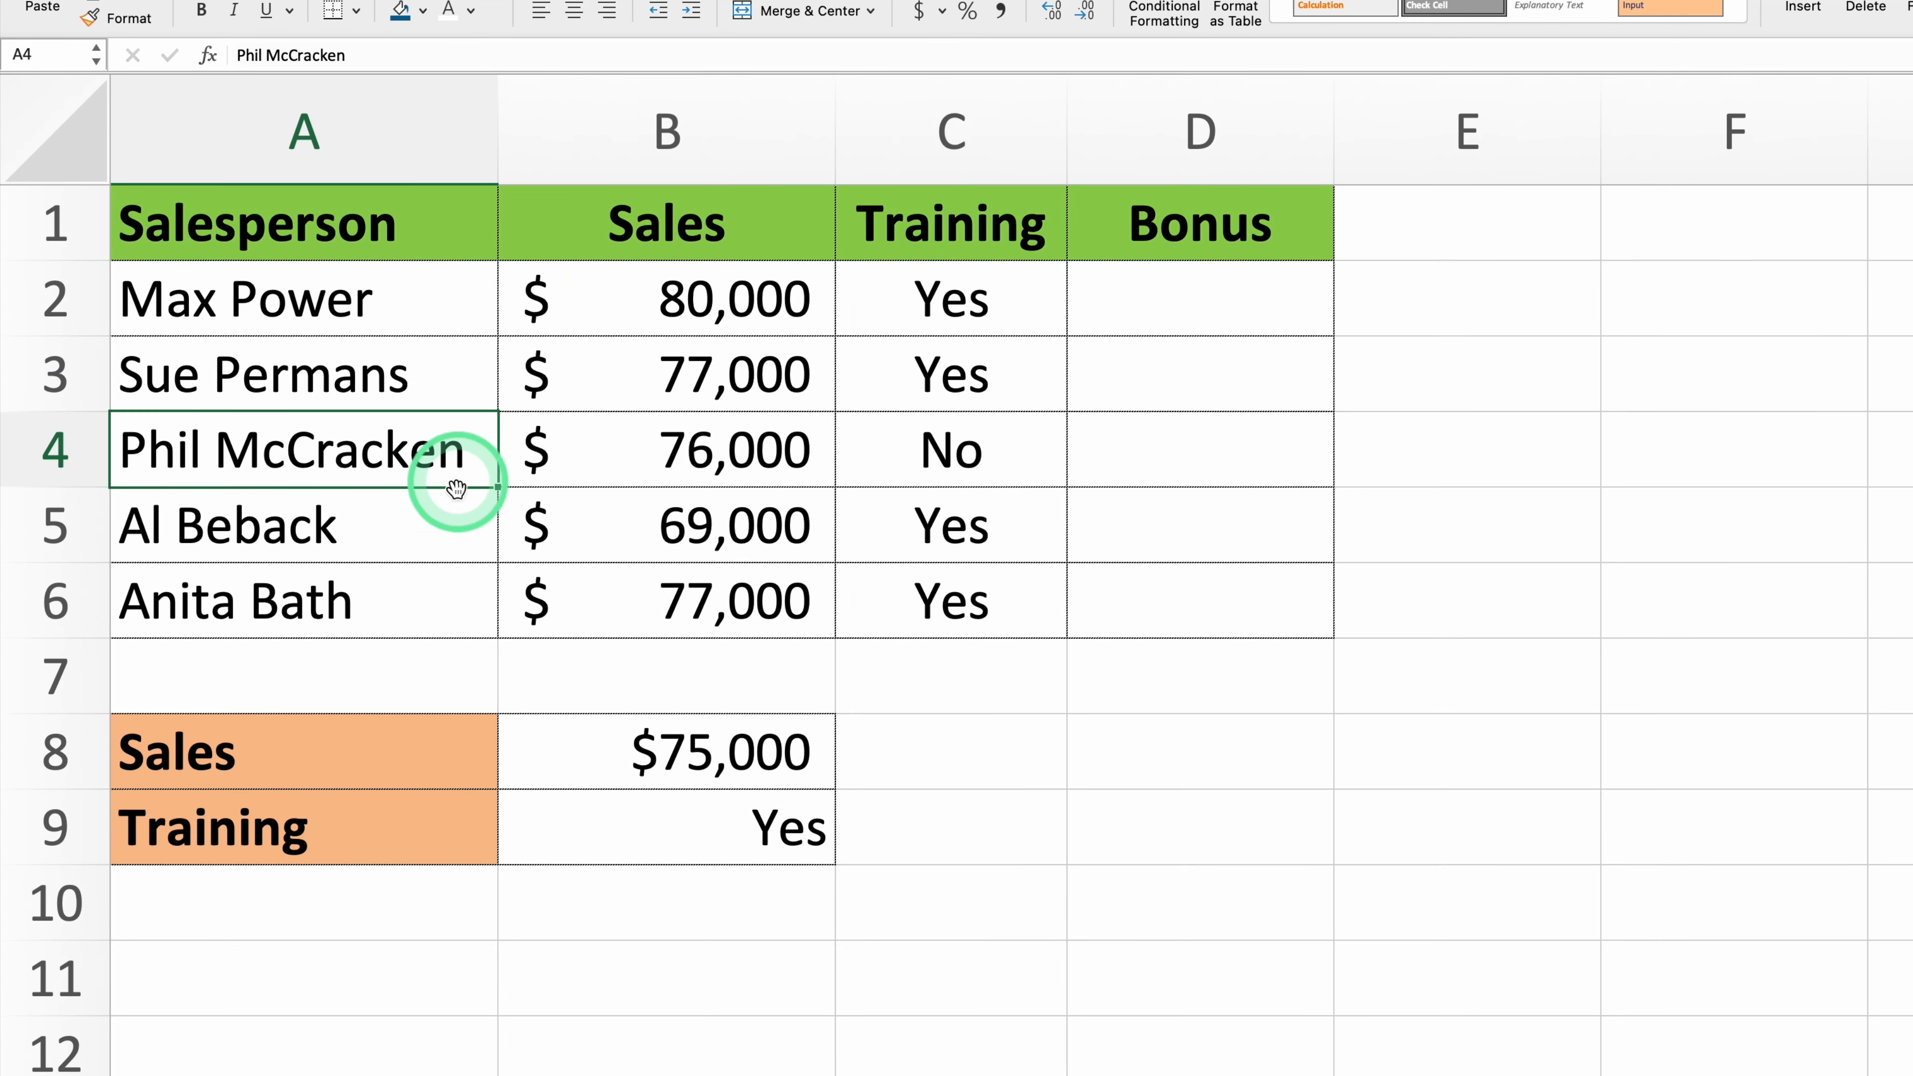
{"action": "left_click", "coordinate": [433, 516]}
{"action": "left_click", "coordinate": [442, 601]}
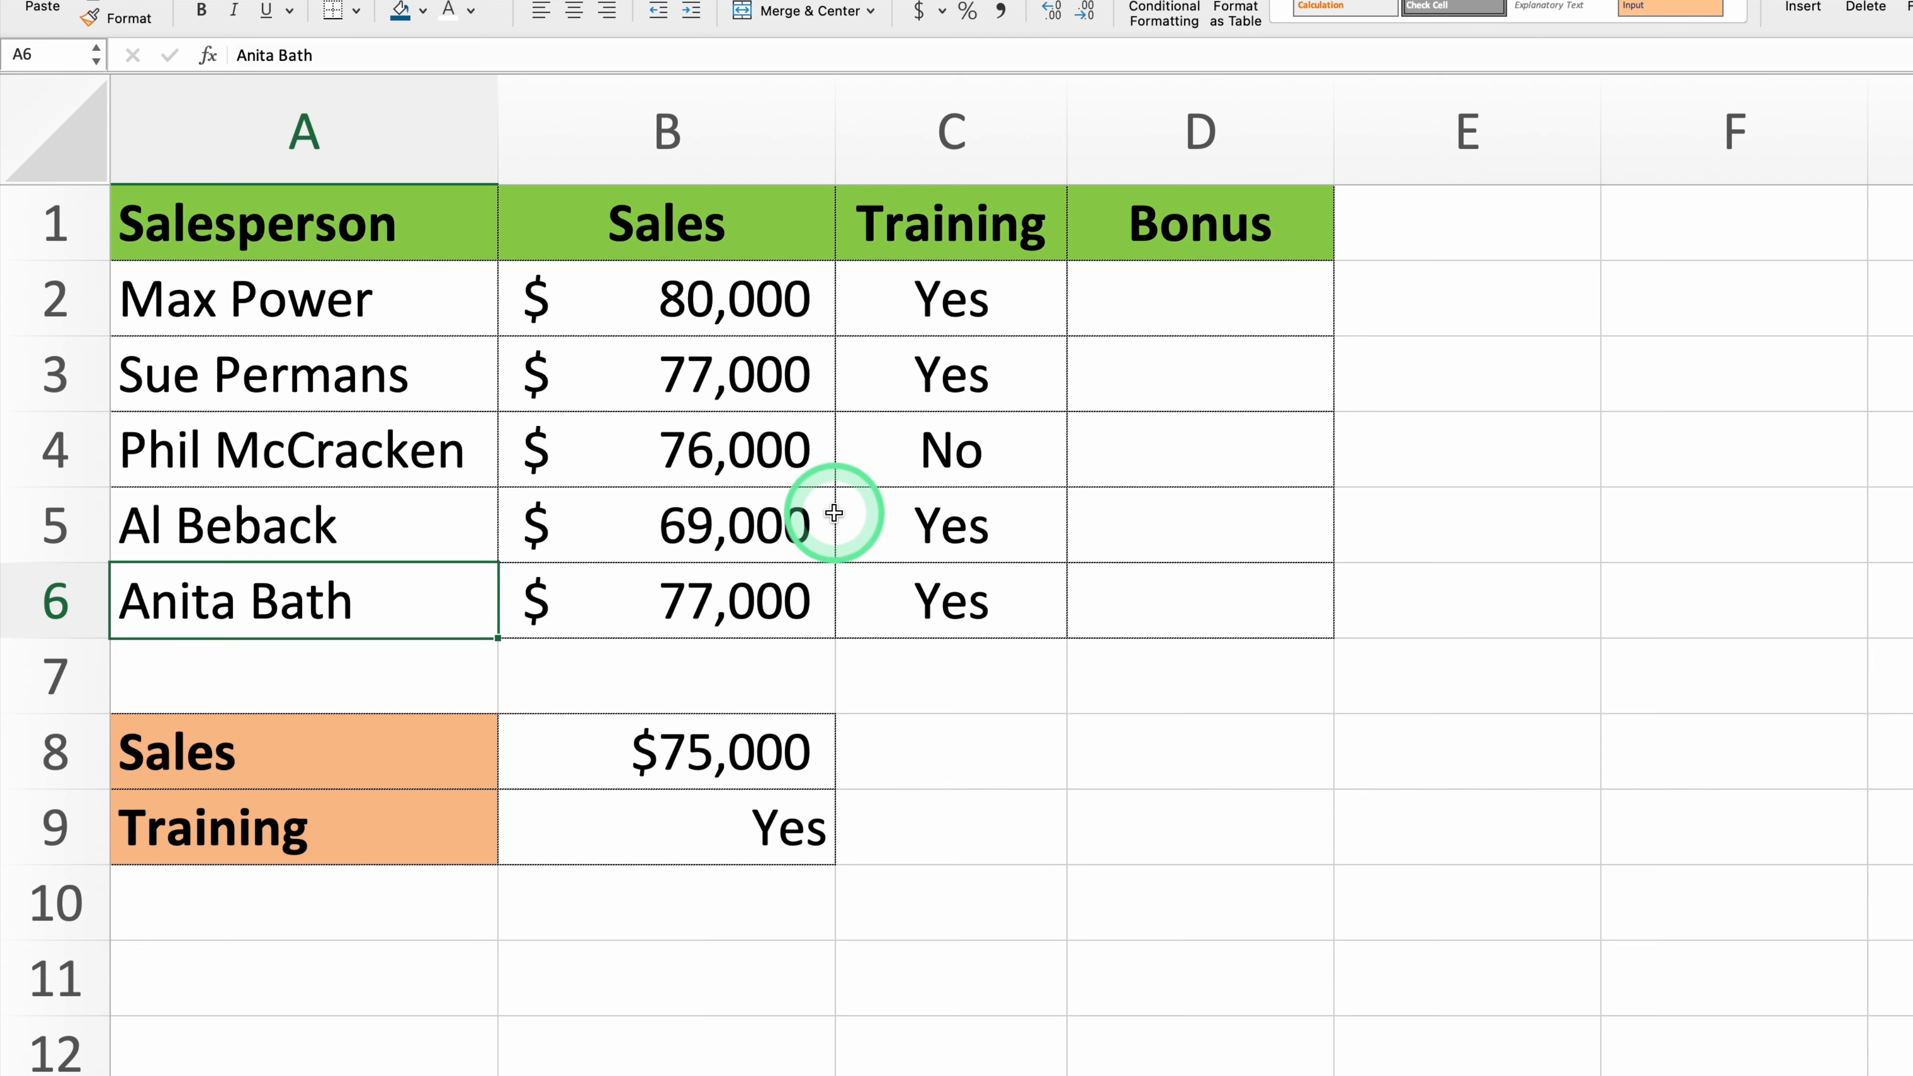
{"action": "left_click_drag", "start_coordinate": [672, 237], "coordinate": [1217, 564]}
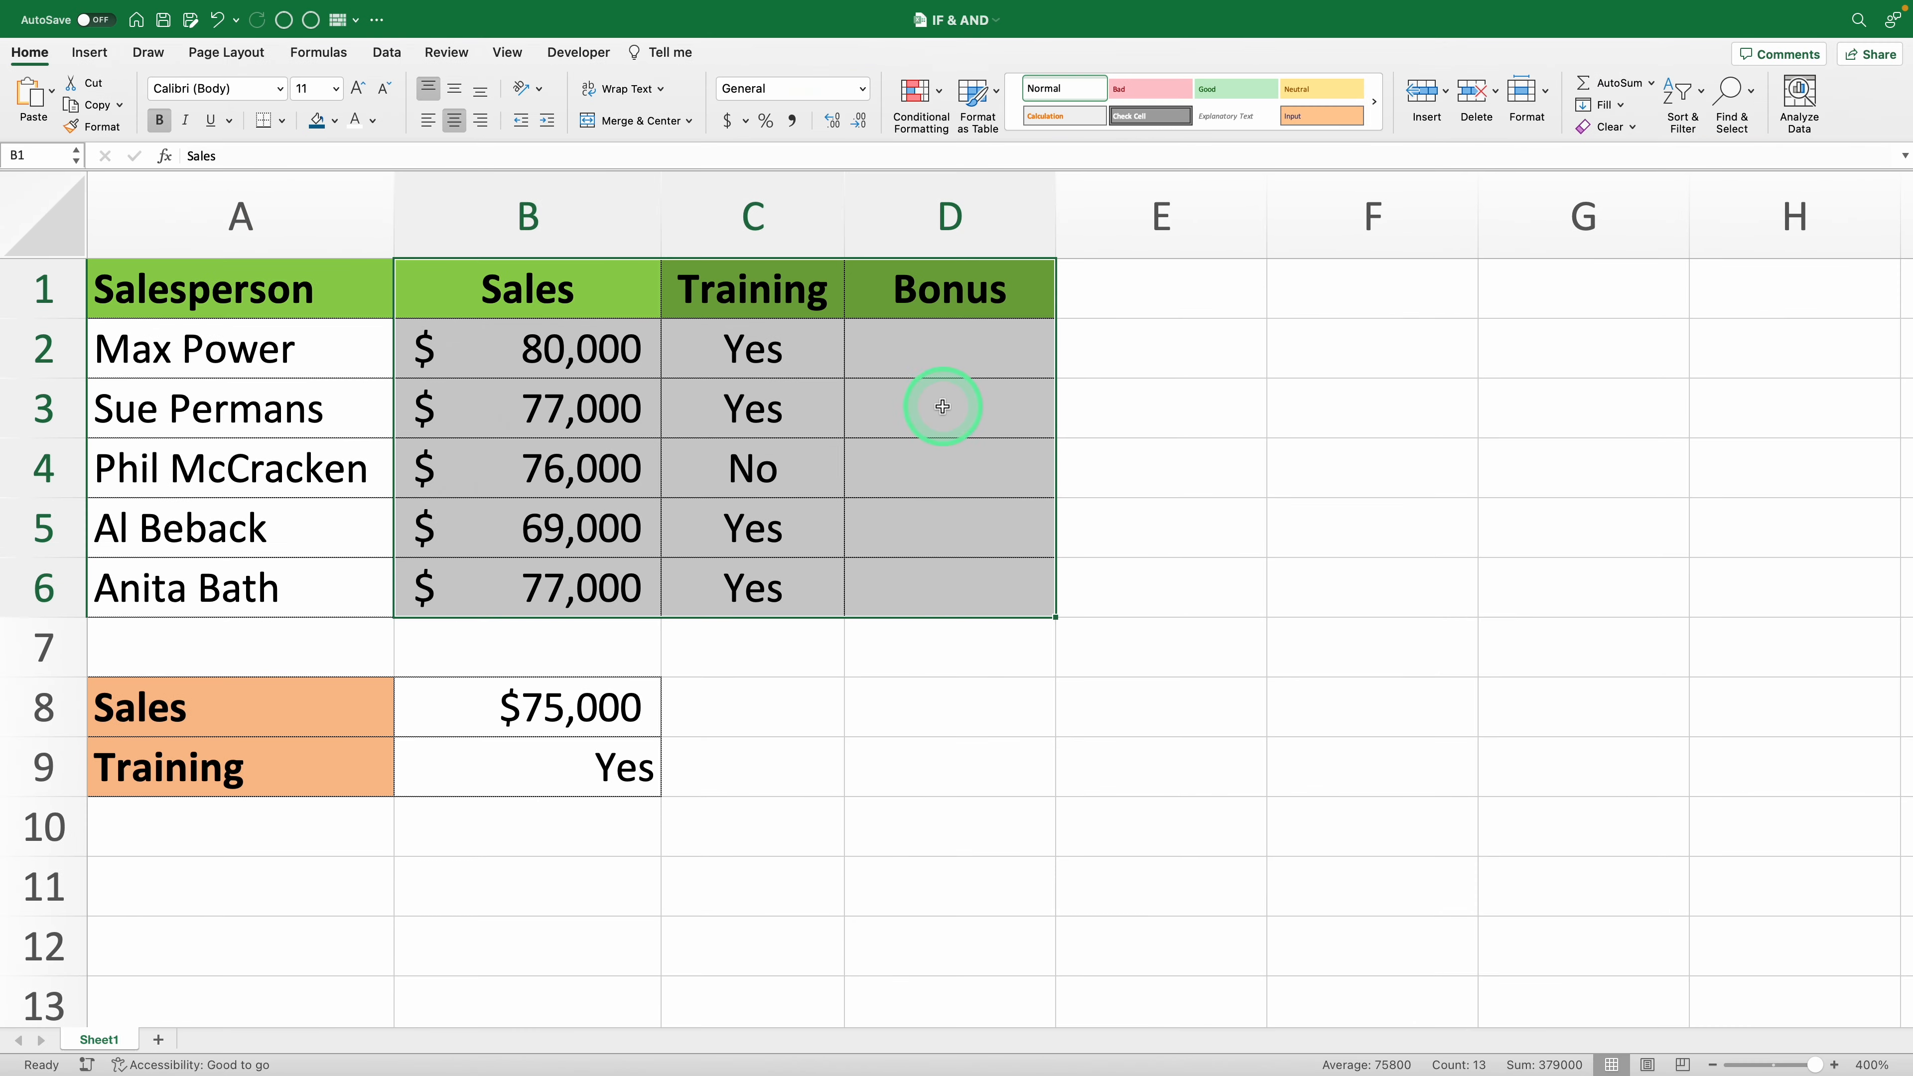
{"action": "left_click", "coordinate": [1193, 375]}
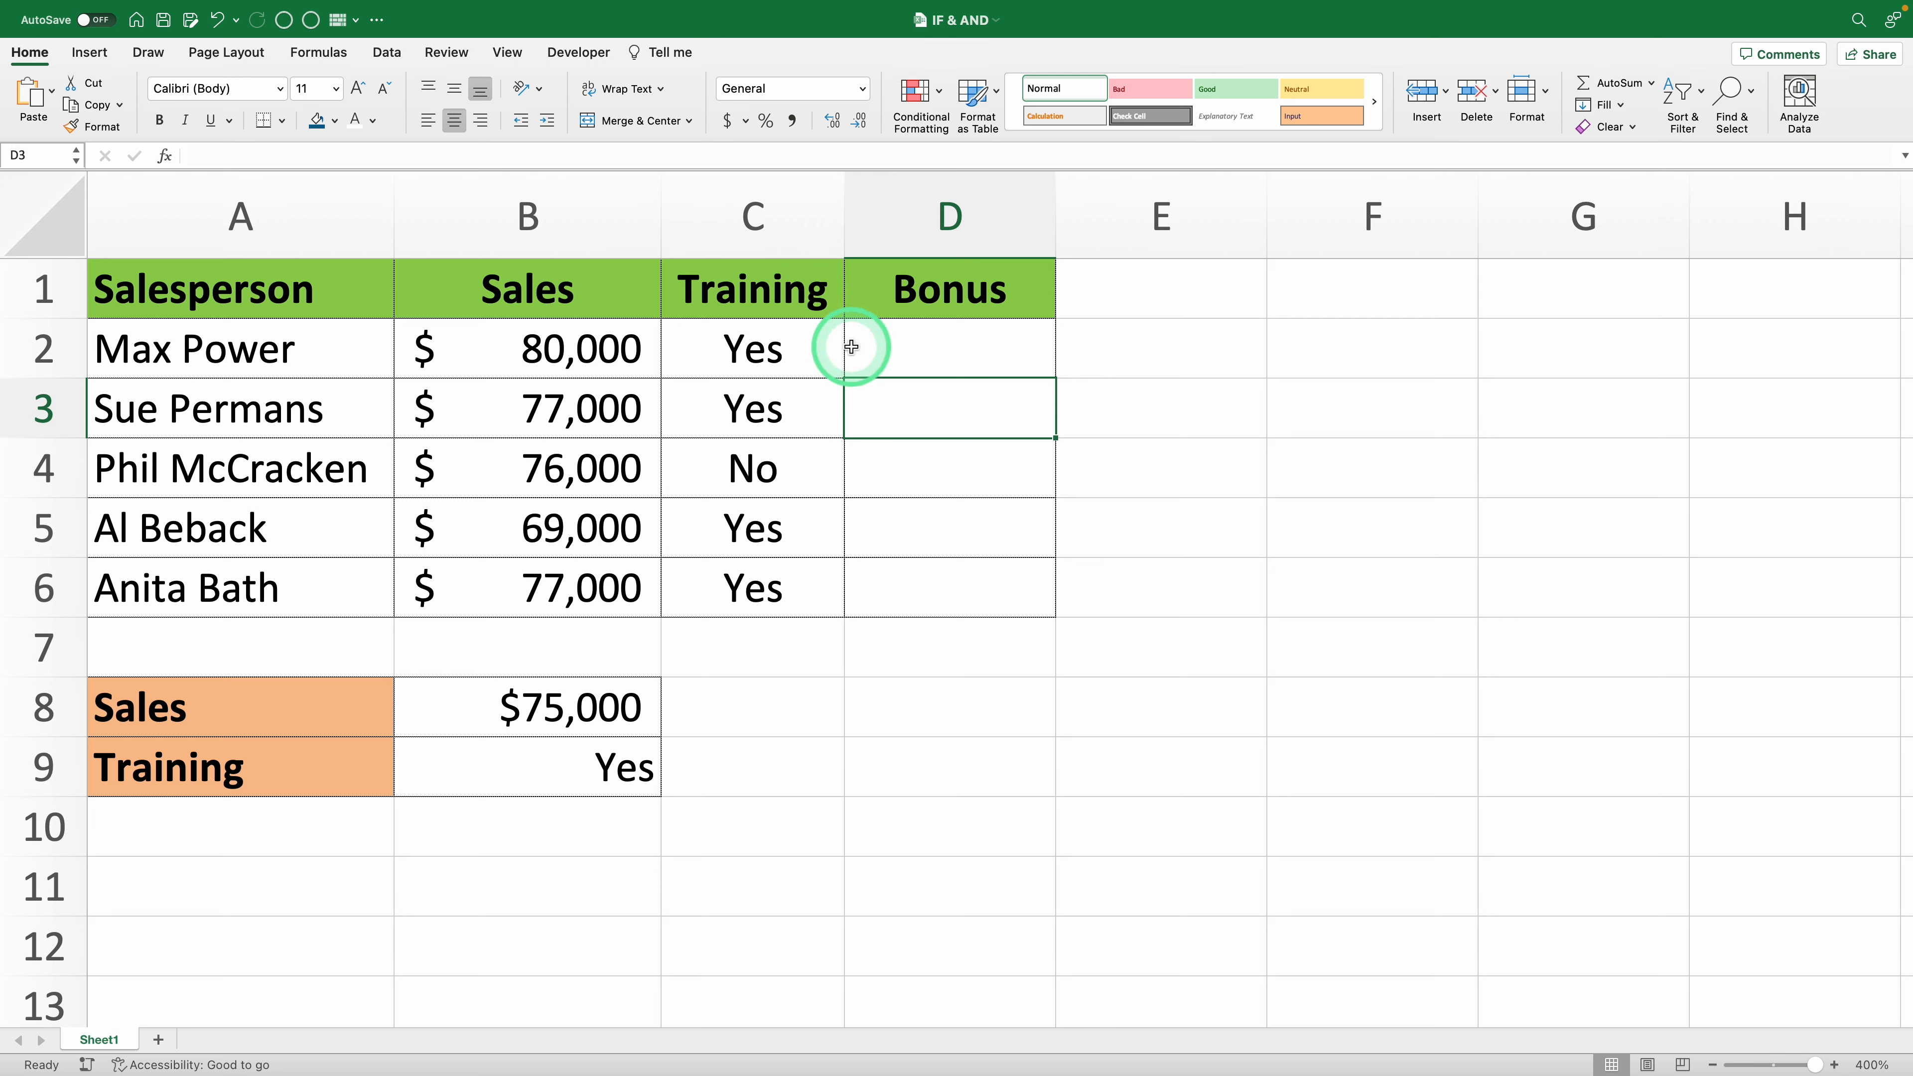
{"action": "left_click_drag", "start_coordinate": [544, 332], "coordinate": [548, 568]}
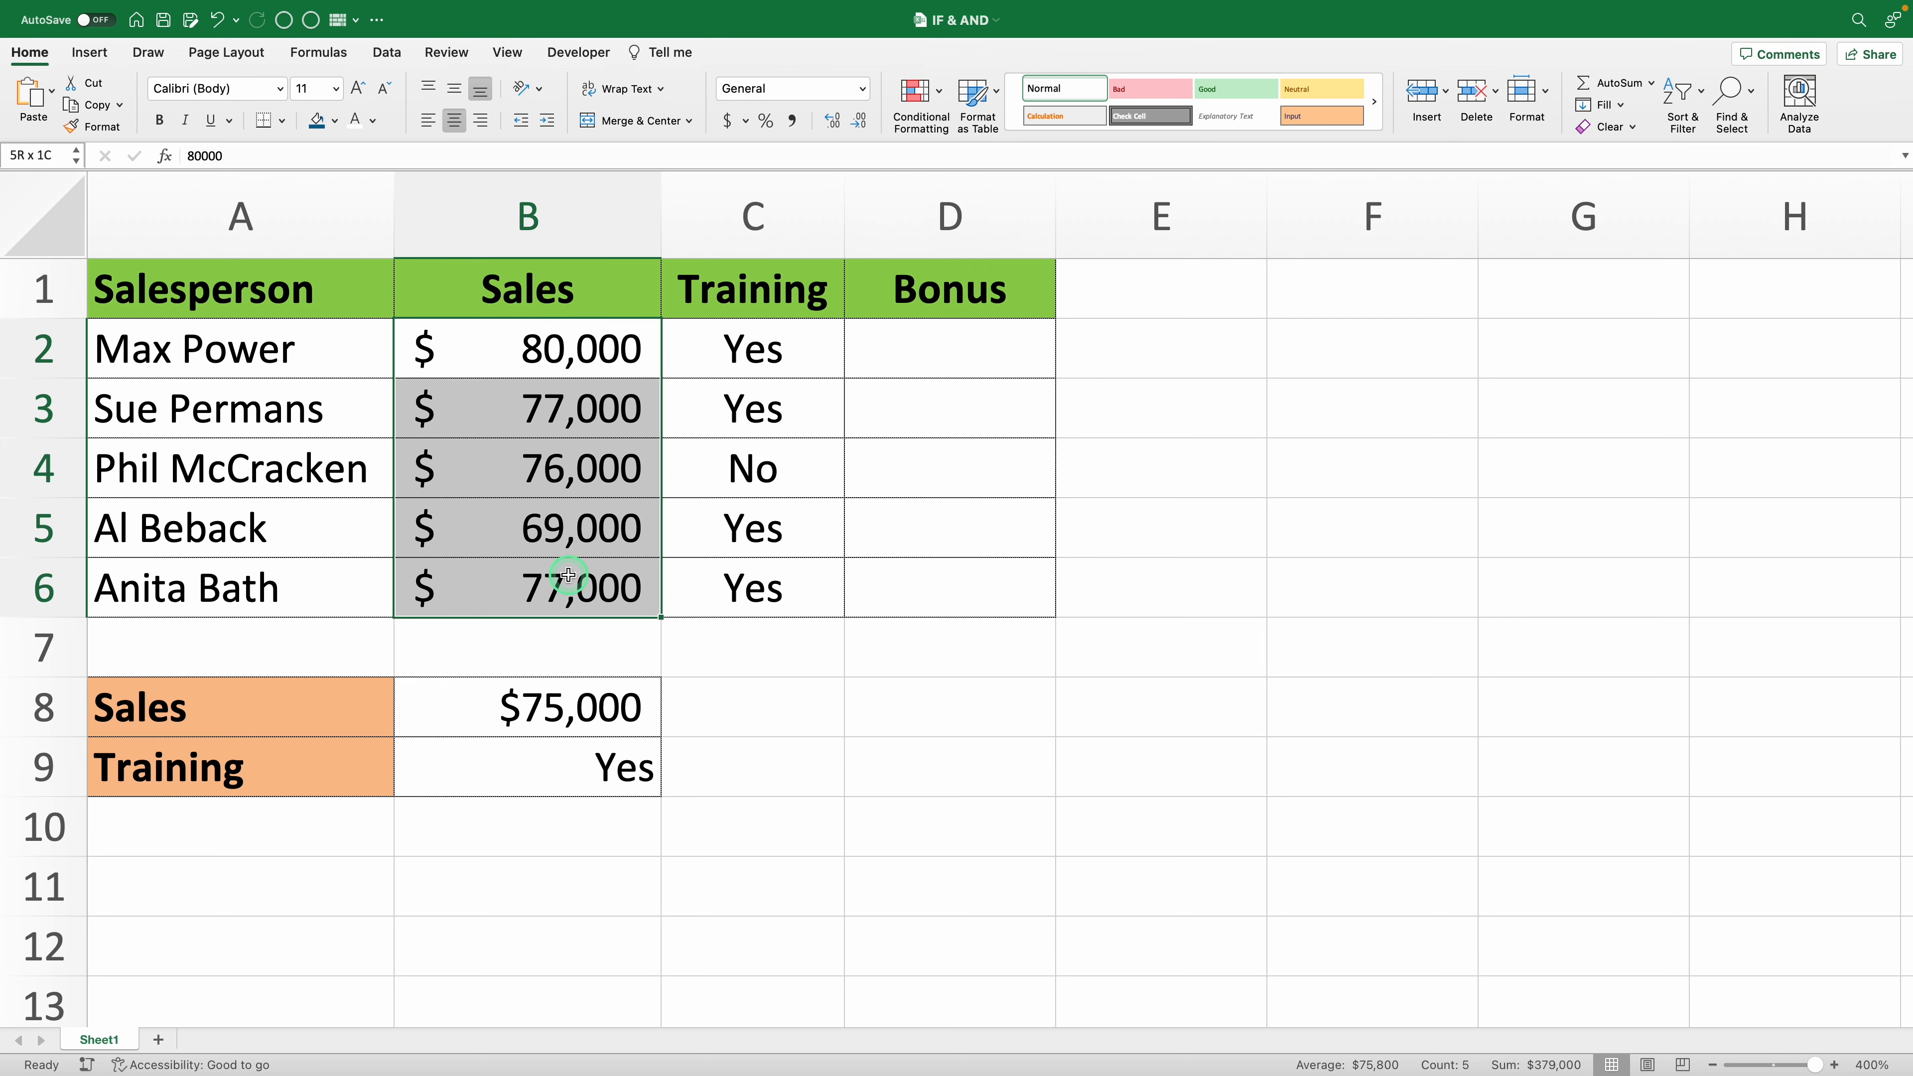
{"action": "left_click", "coordinate": [504, 705]}
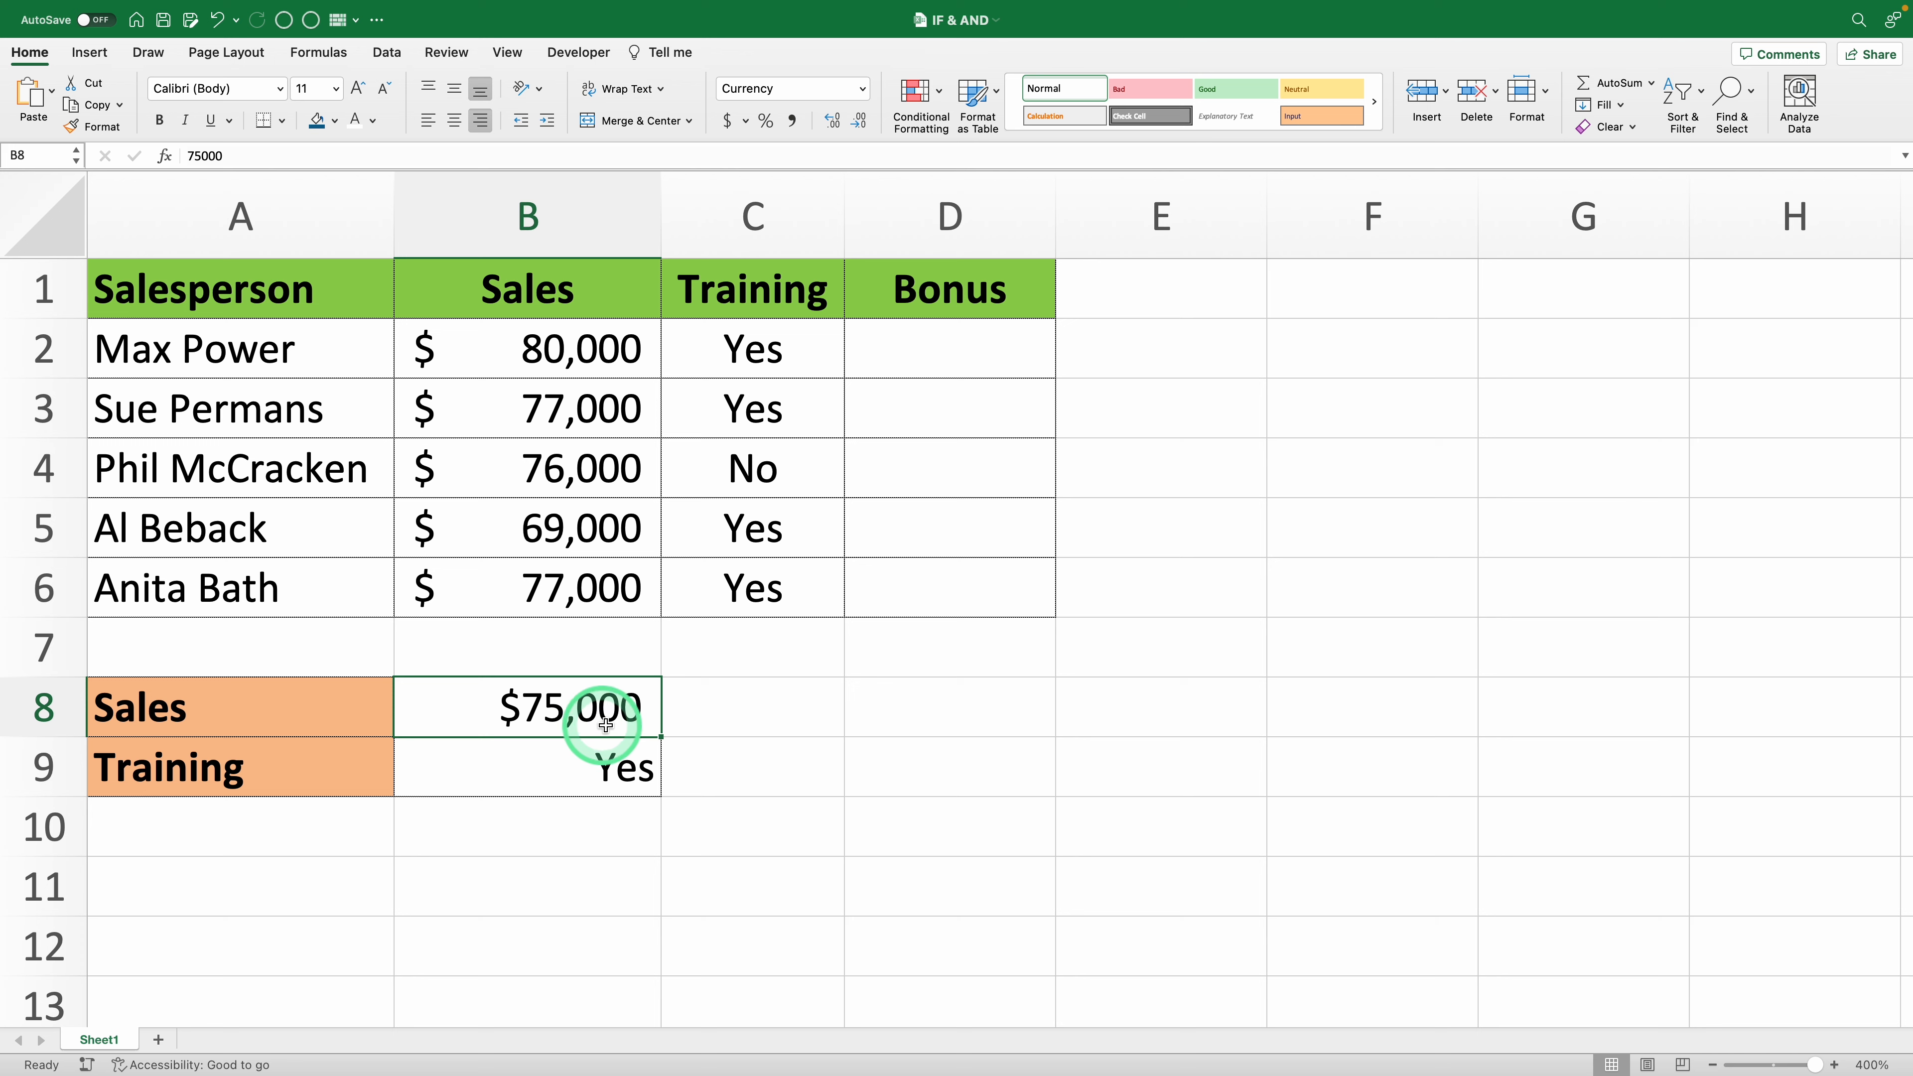
- Enter the formula =IF(B2>75000,"Yes","No") in cell D2 to test the first salesperson's sales for the bonus
{"action": "left_click", "coordinate": [920, 361]}
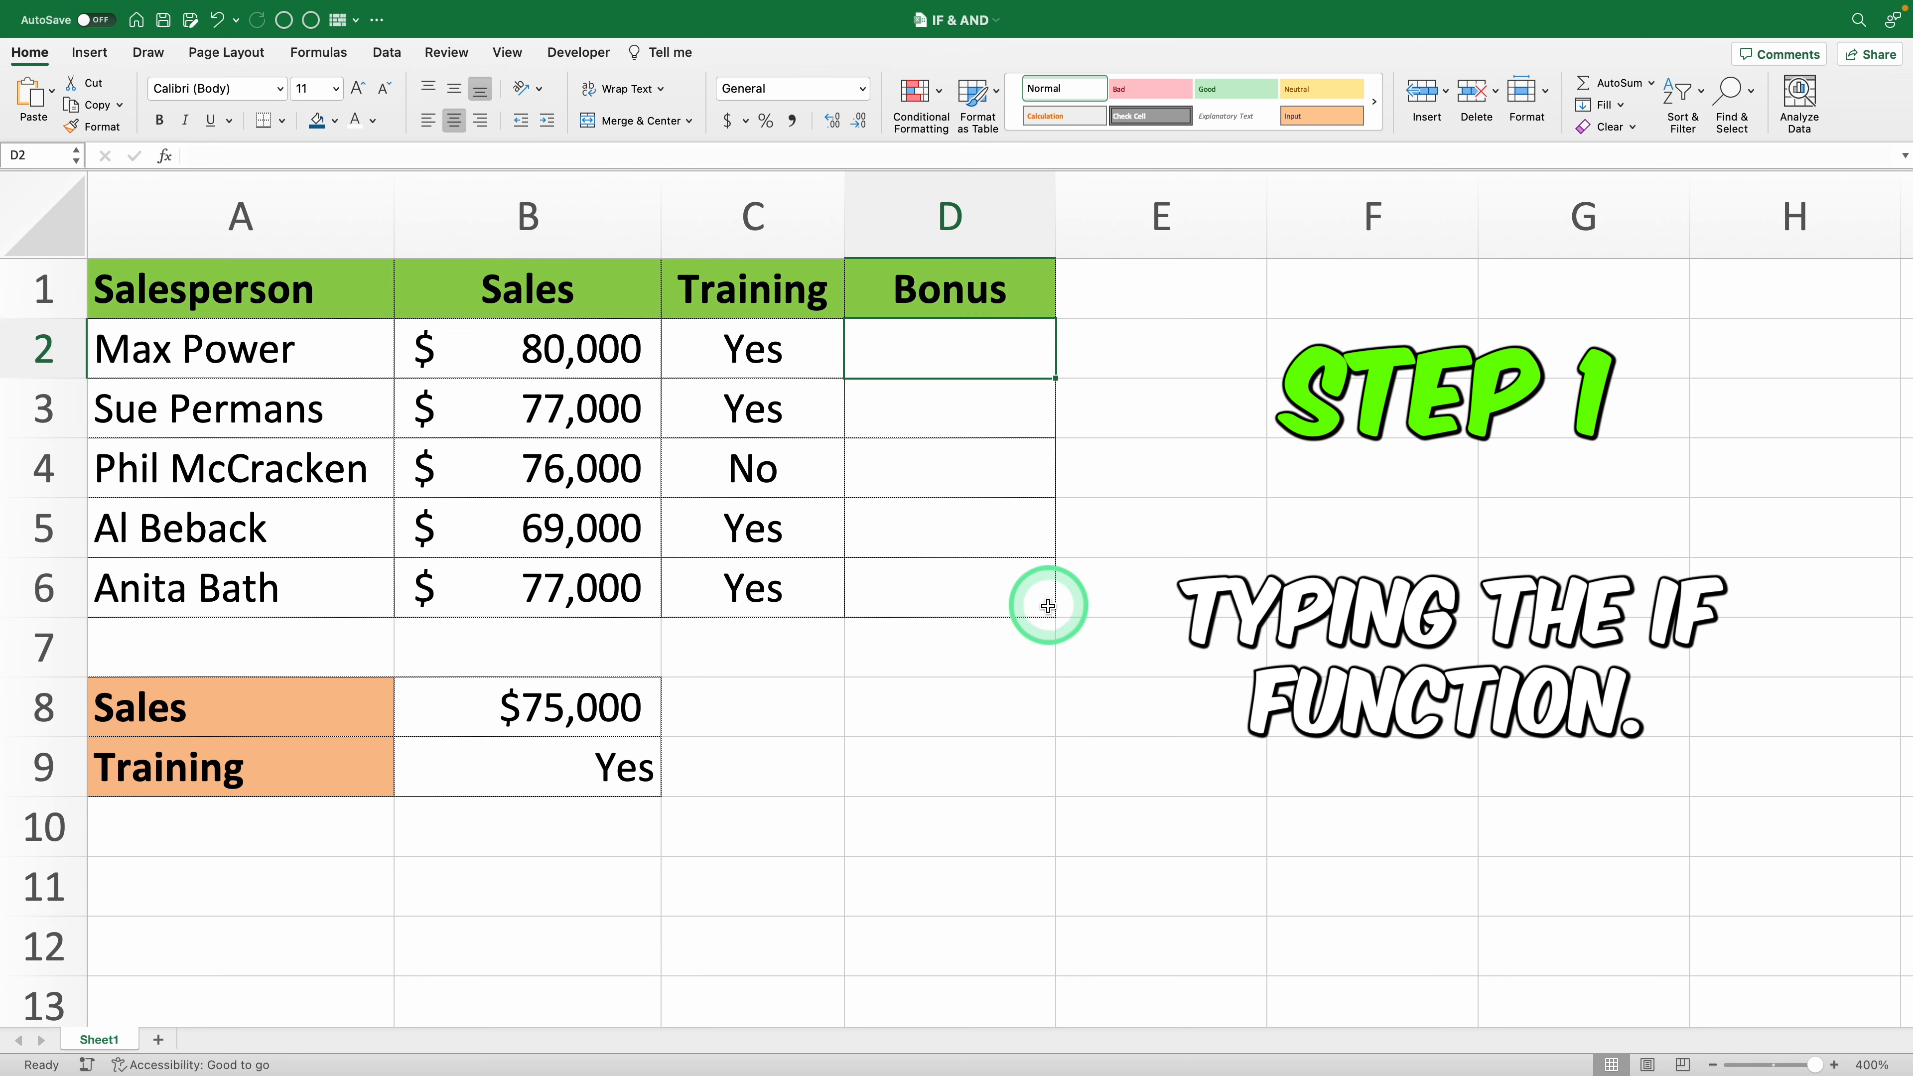
{"action": "type", "text": "=if"}
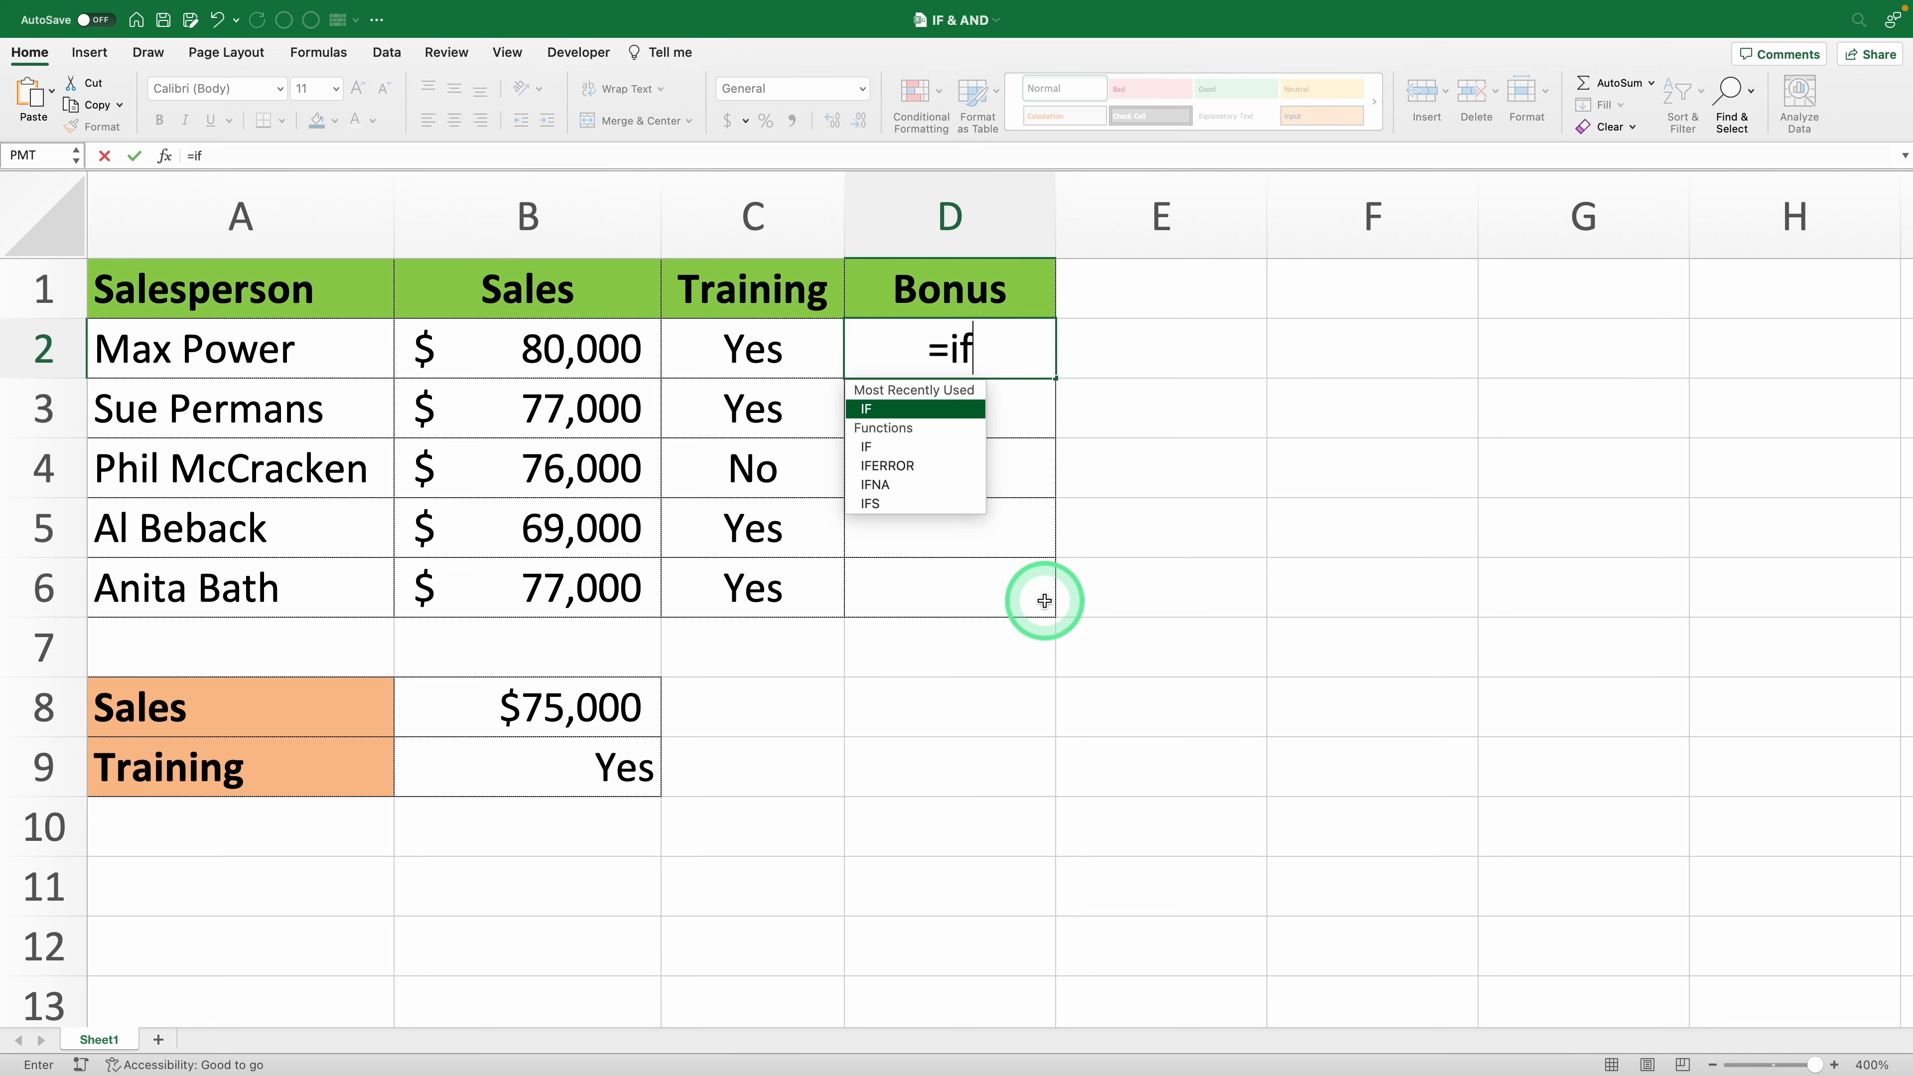
{"action": "key", "text": "Tab"}
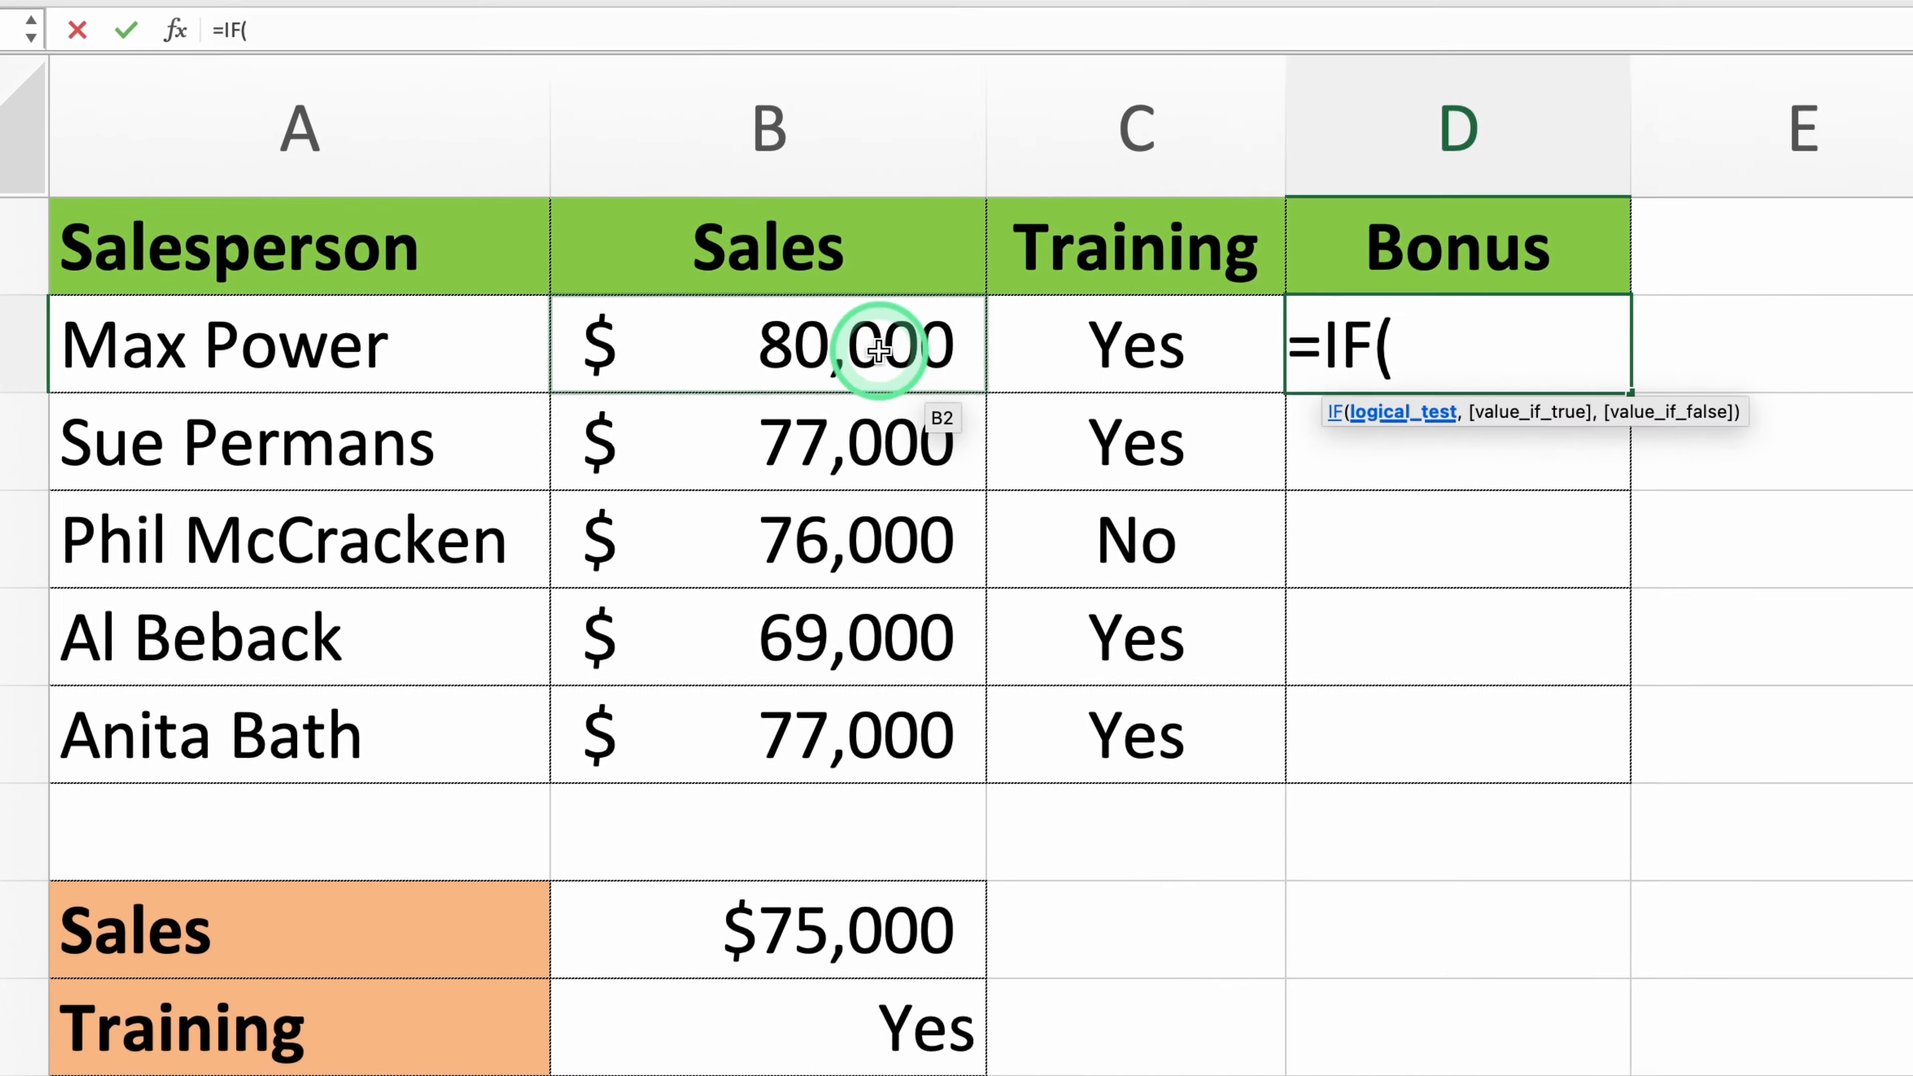
{"action": "left_click", "coordinate": [596, 350]}
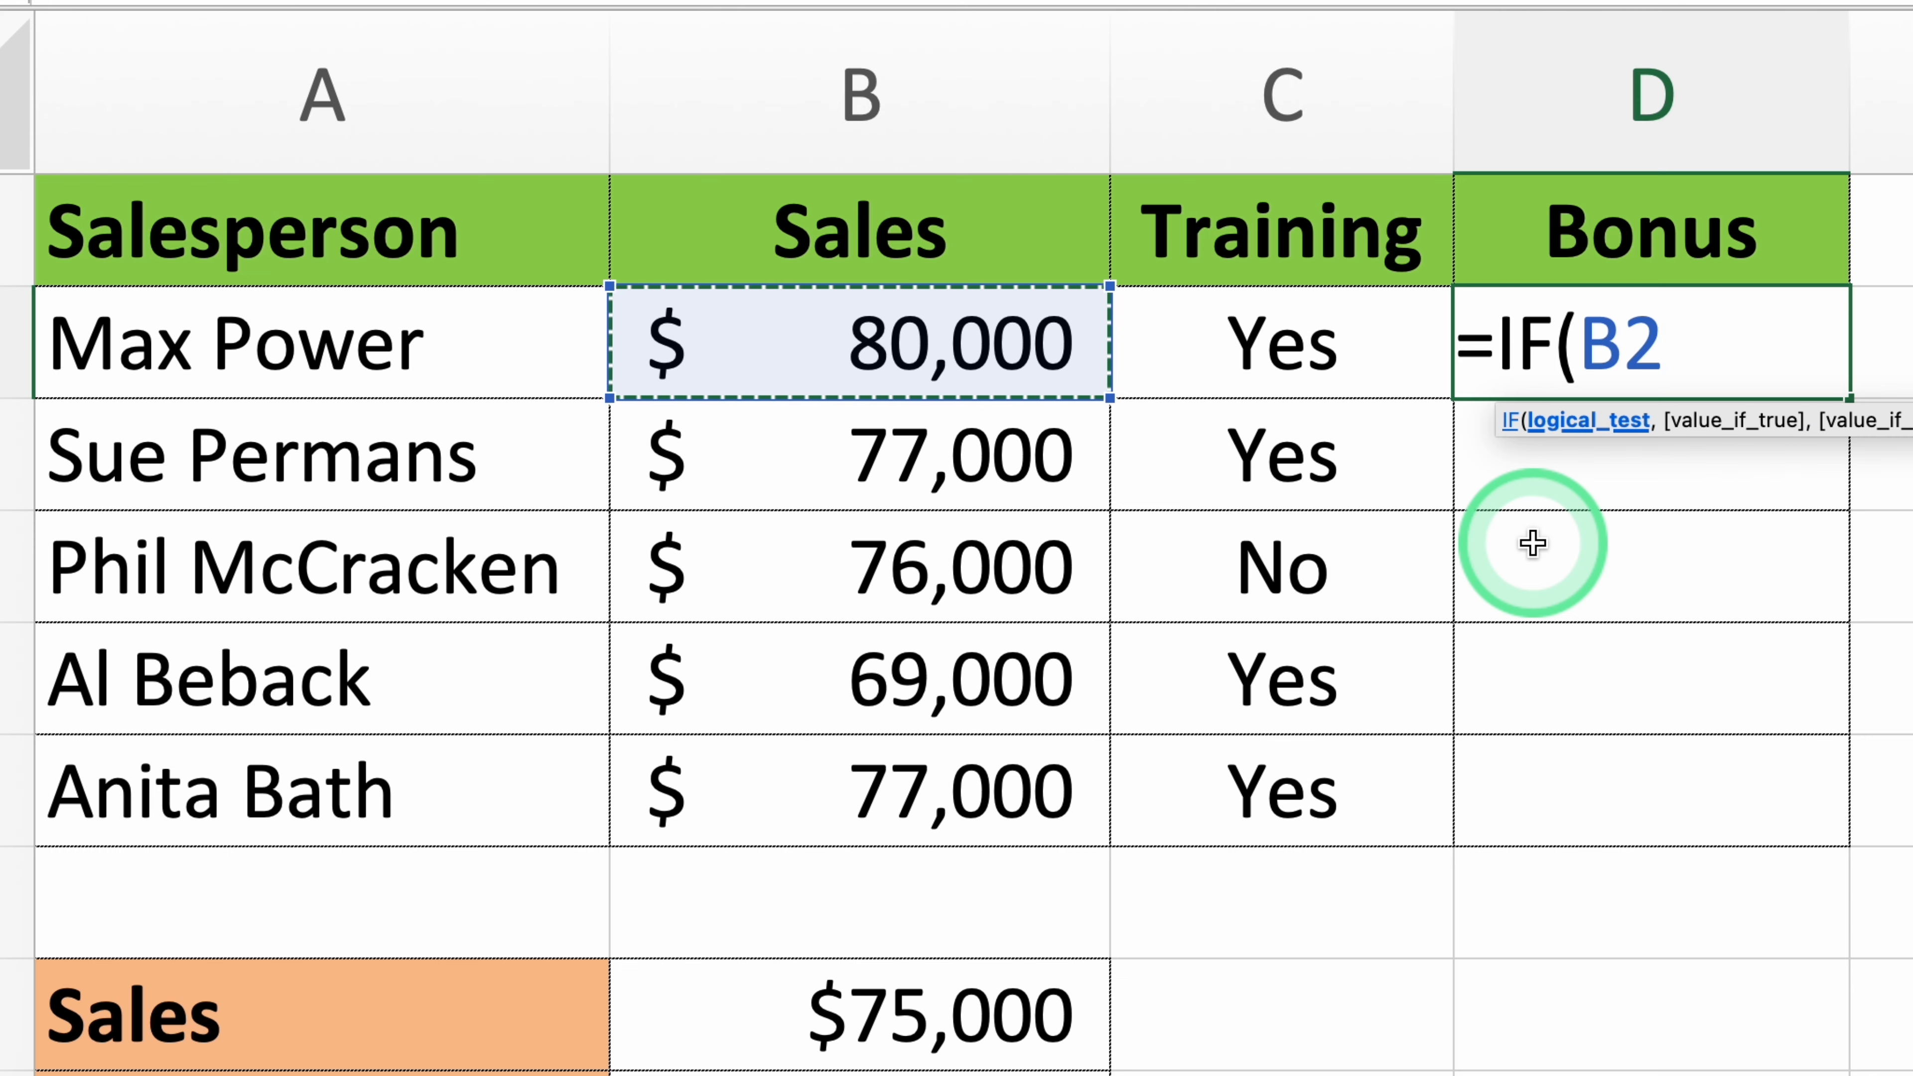
{"action": "type", "text": ">75000"}
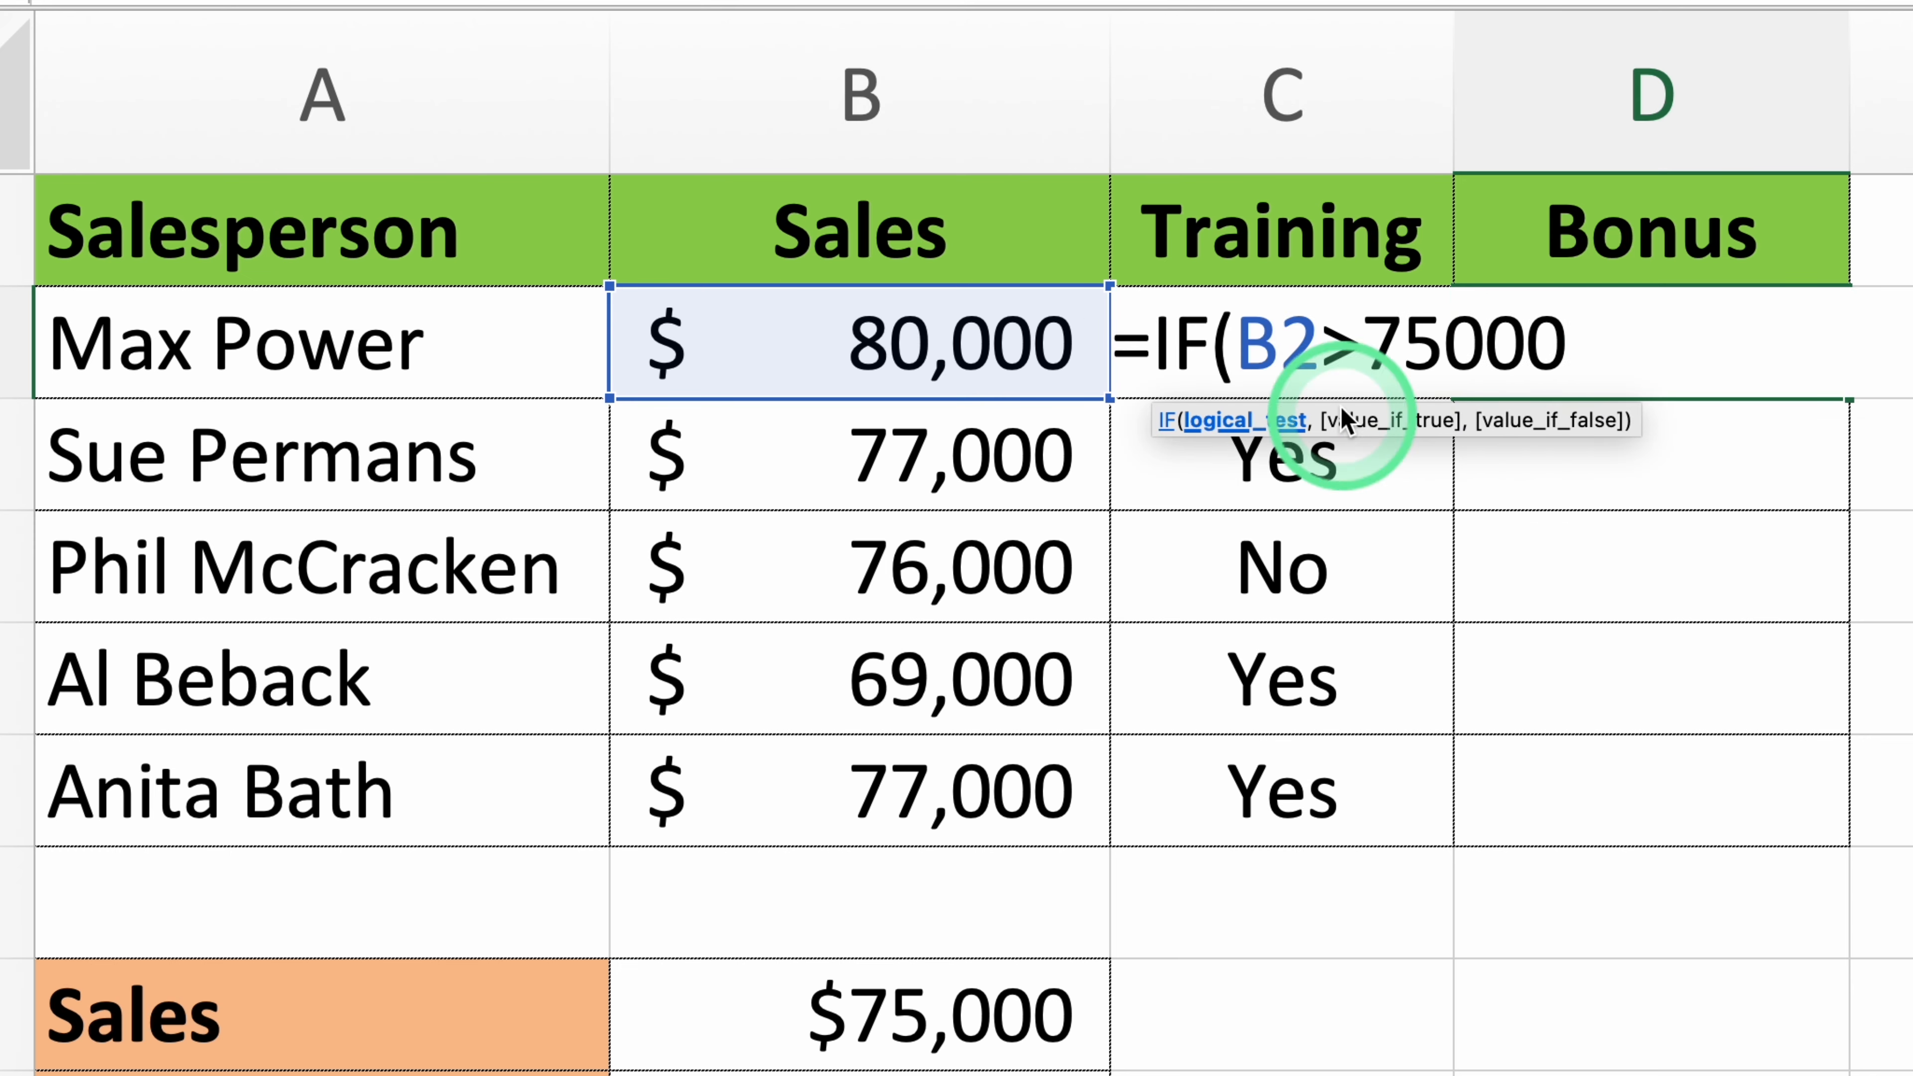
{"action": "type", "text": ","}
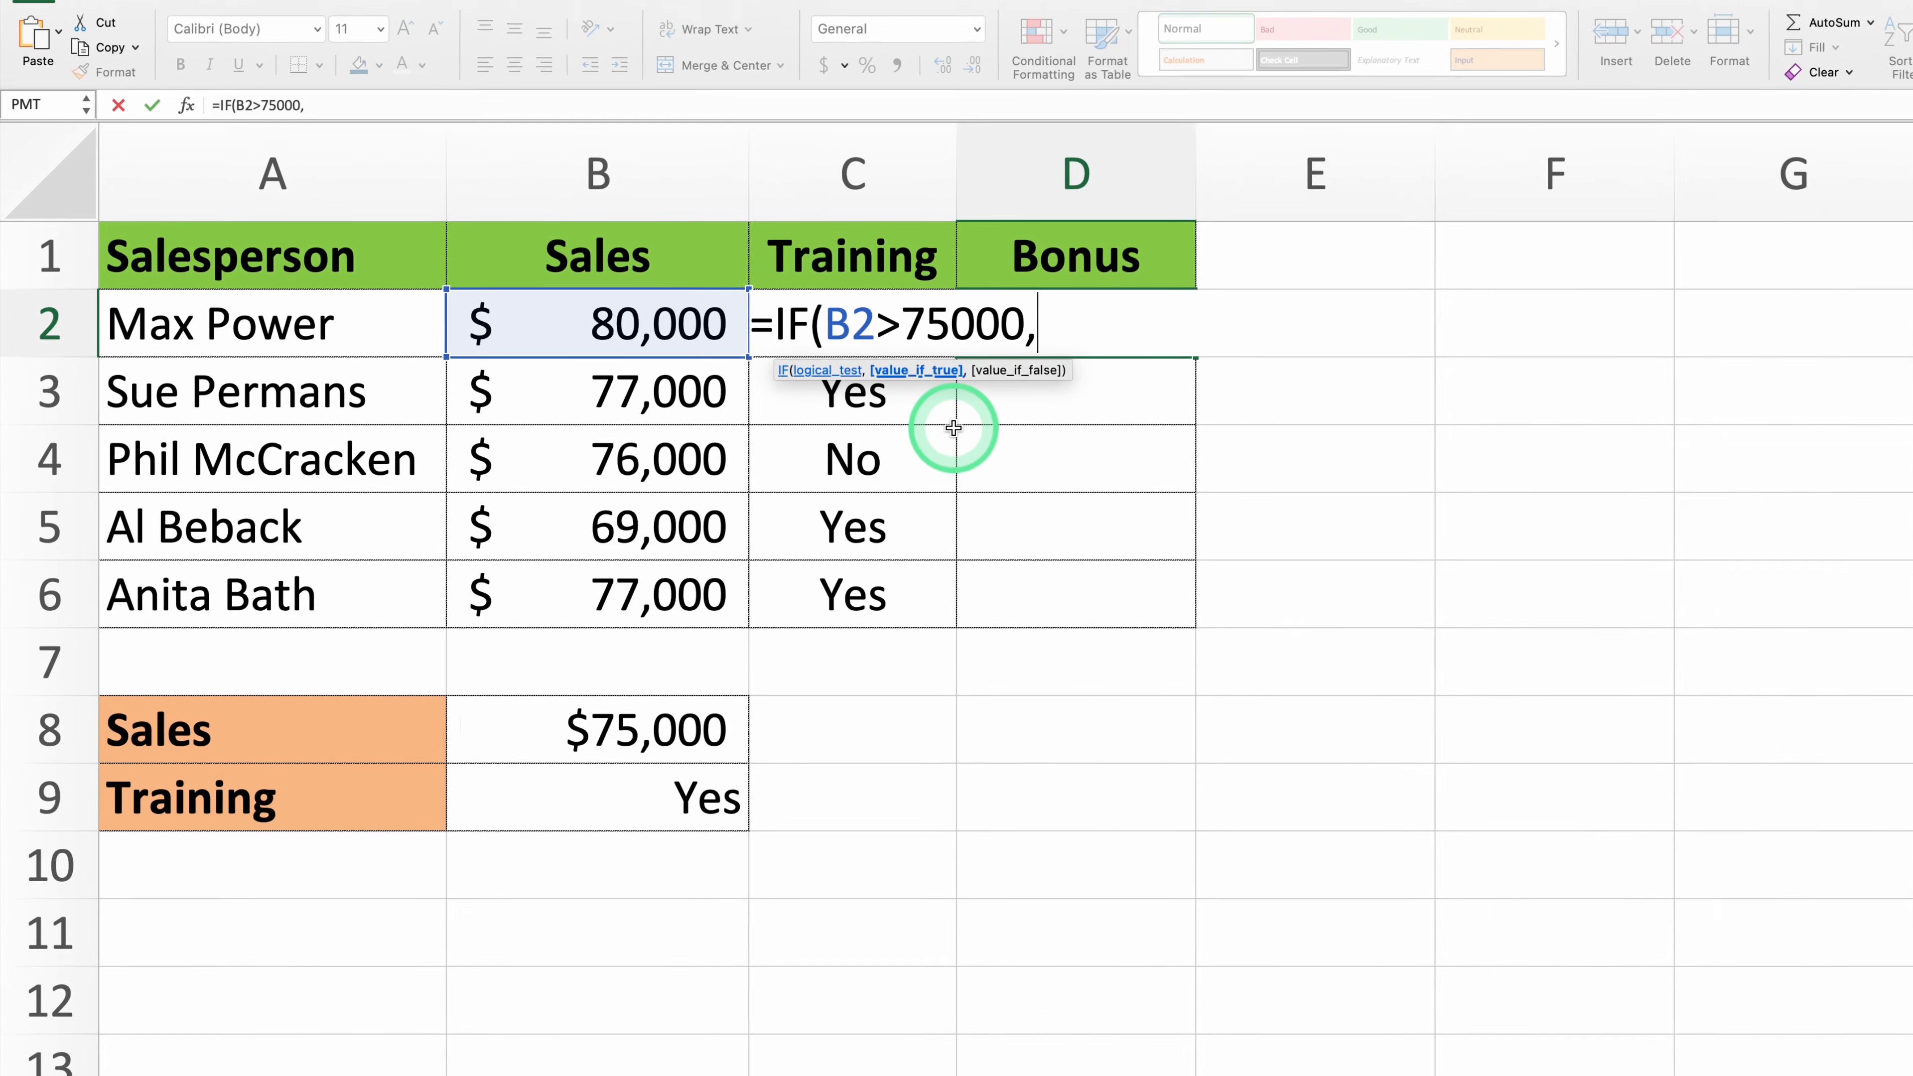
{"action": "type", "text": "\"Yes\",\"No"}
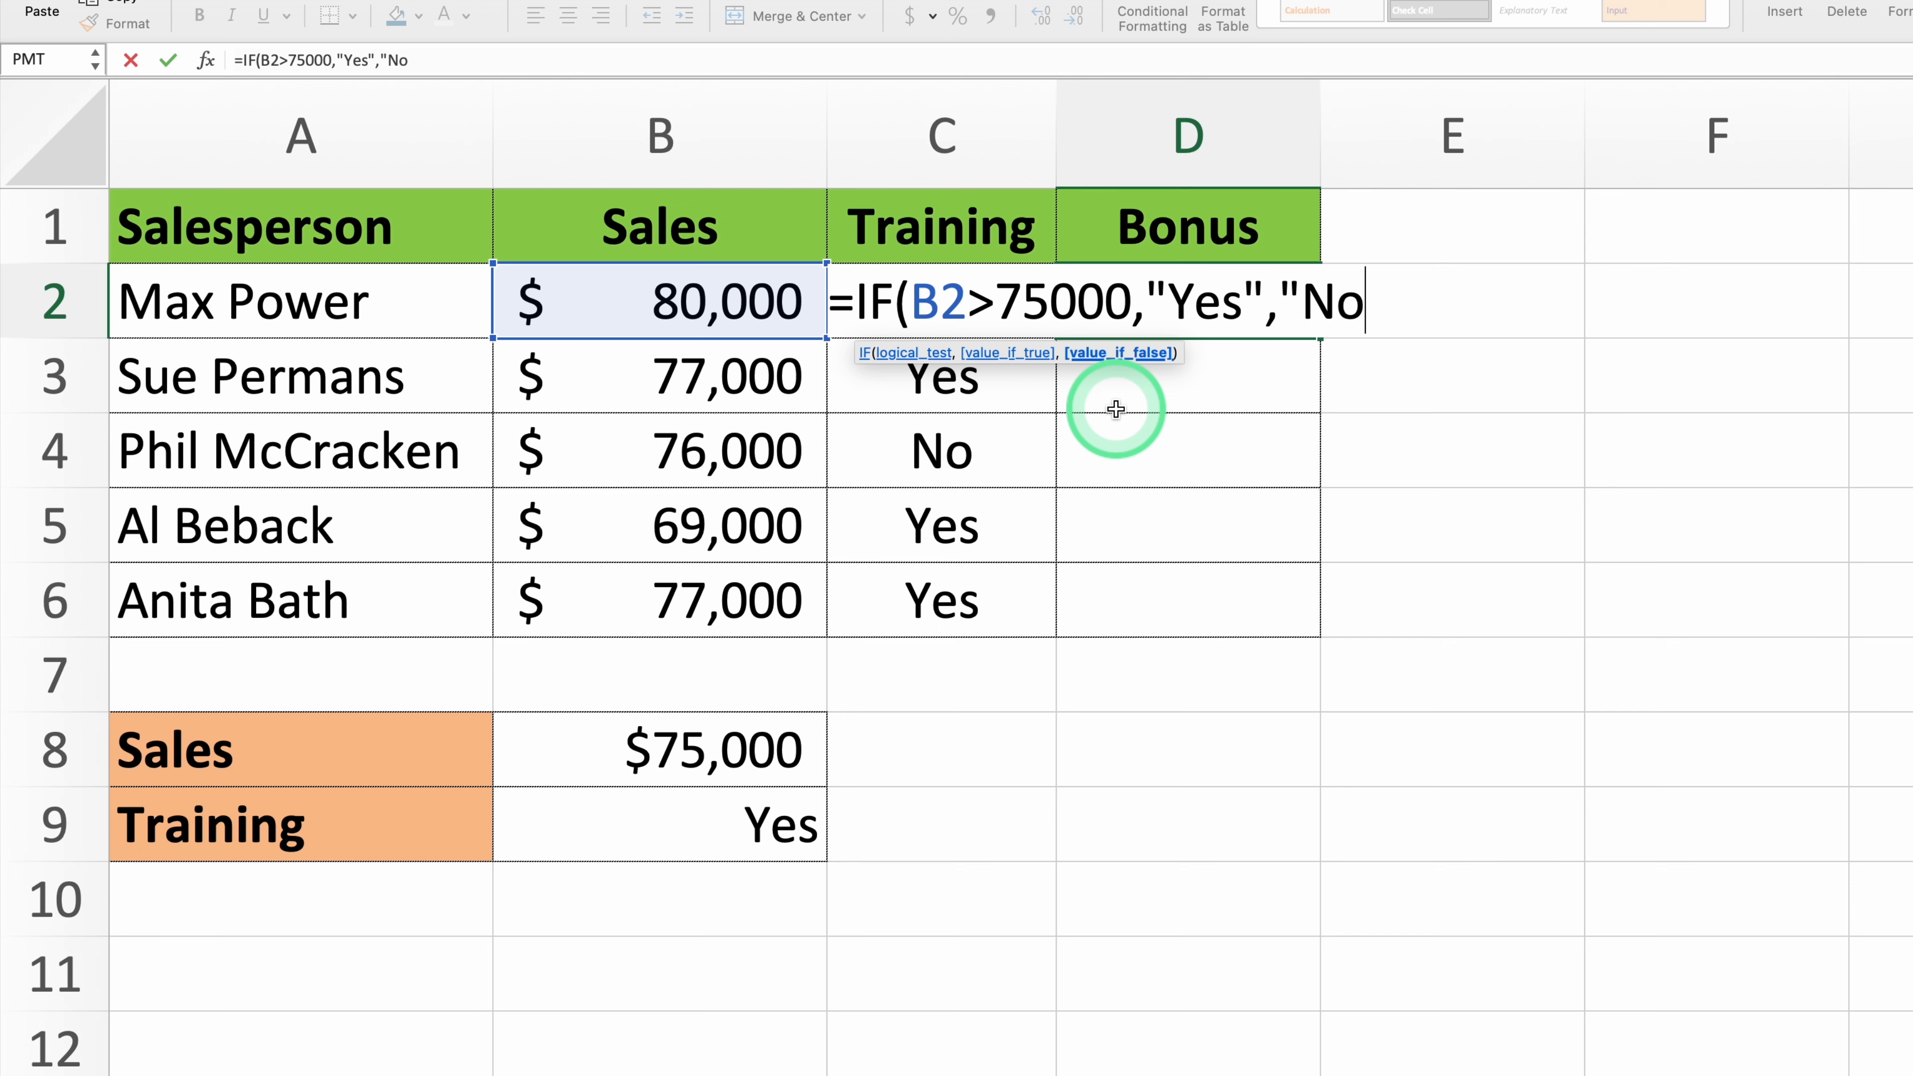
{"action": "type", "text": ")"}
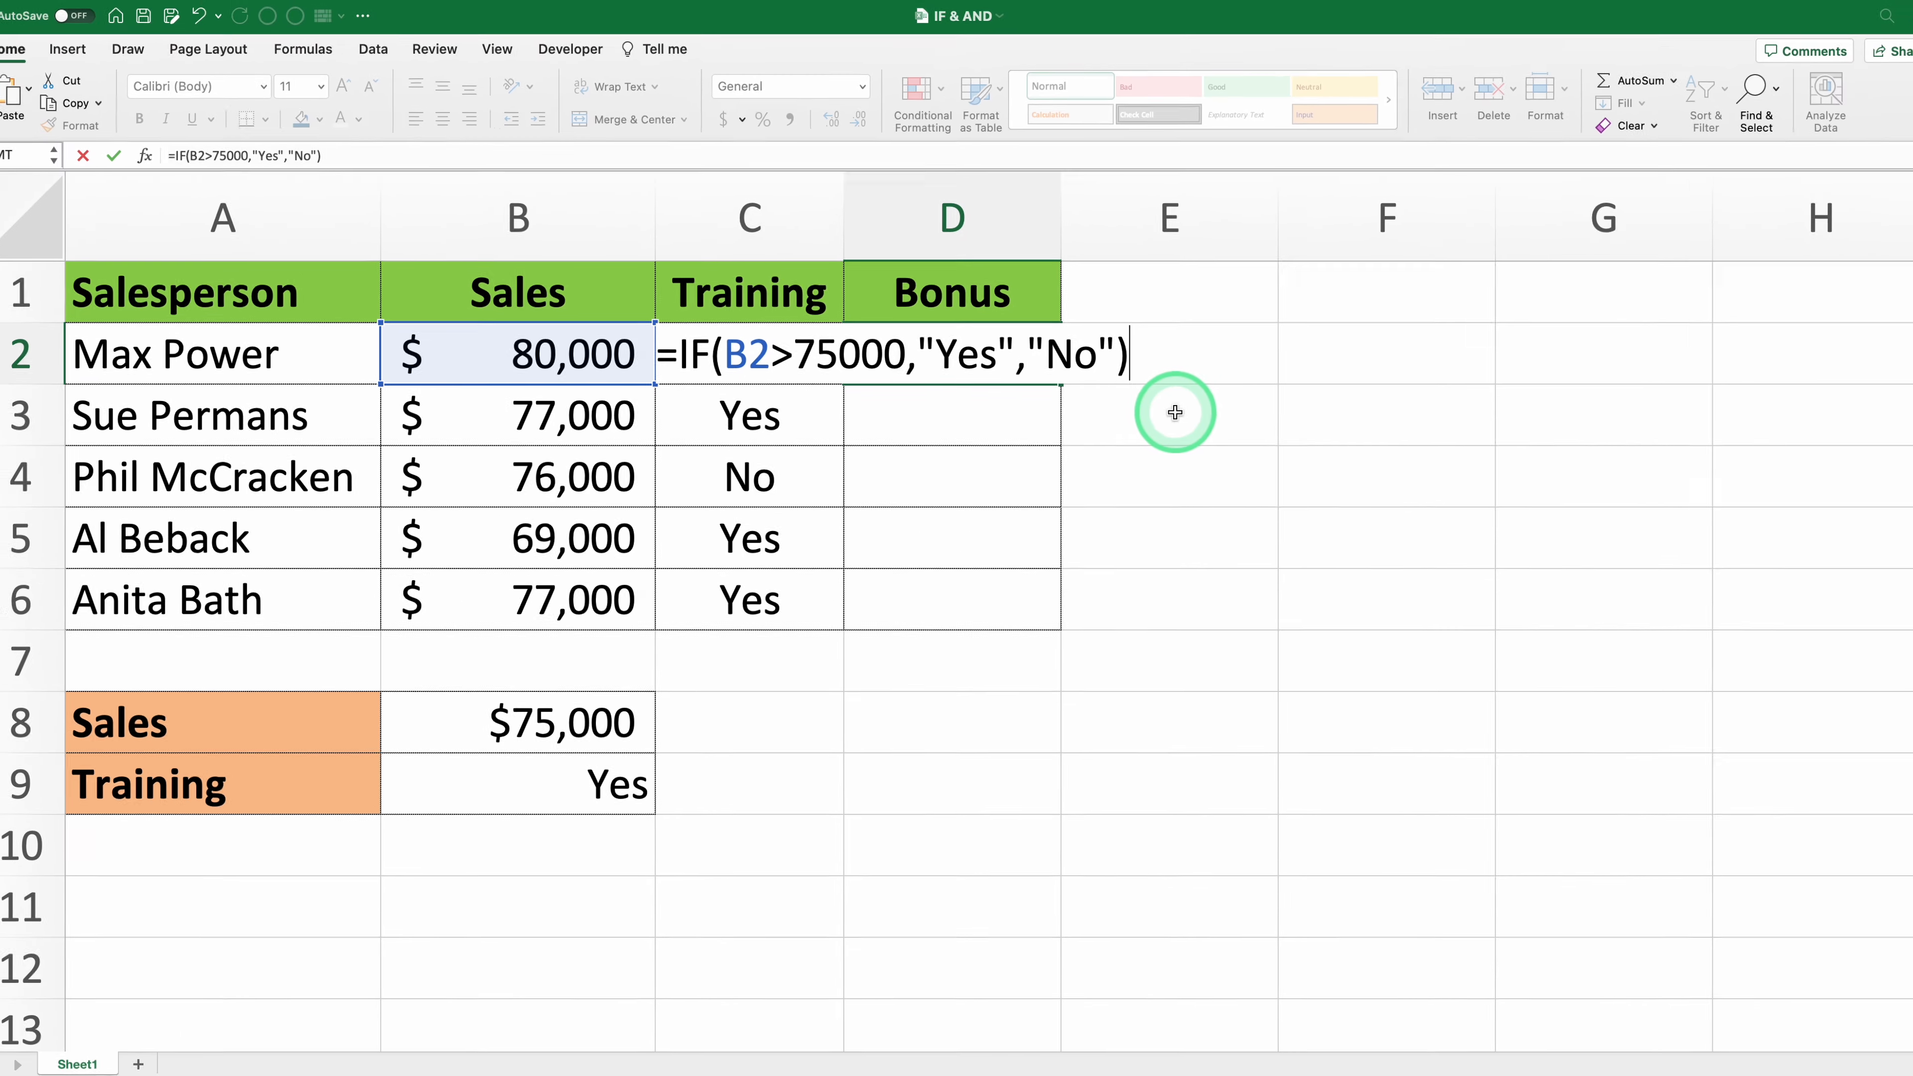
{"action": "key", "text": "Return"}
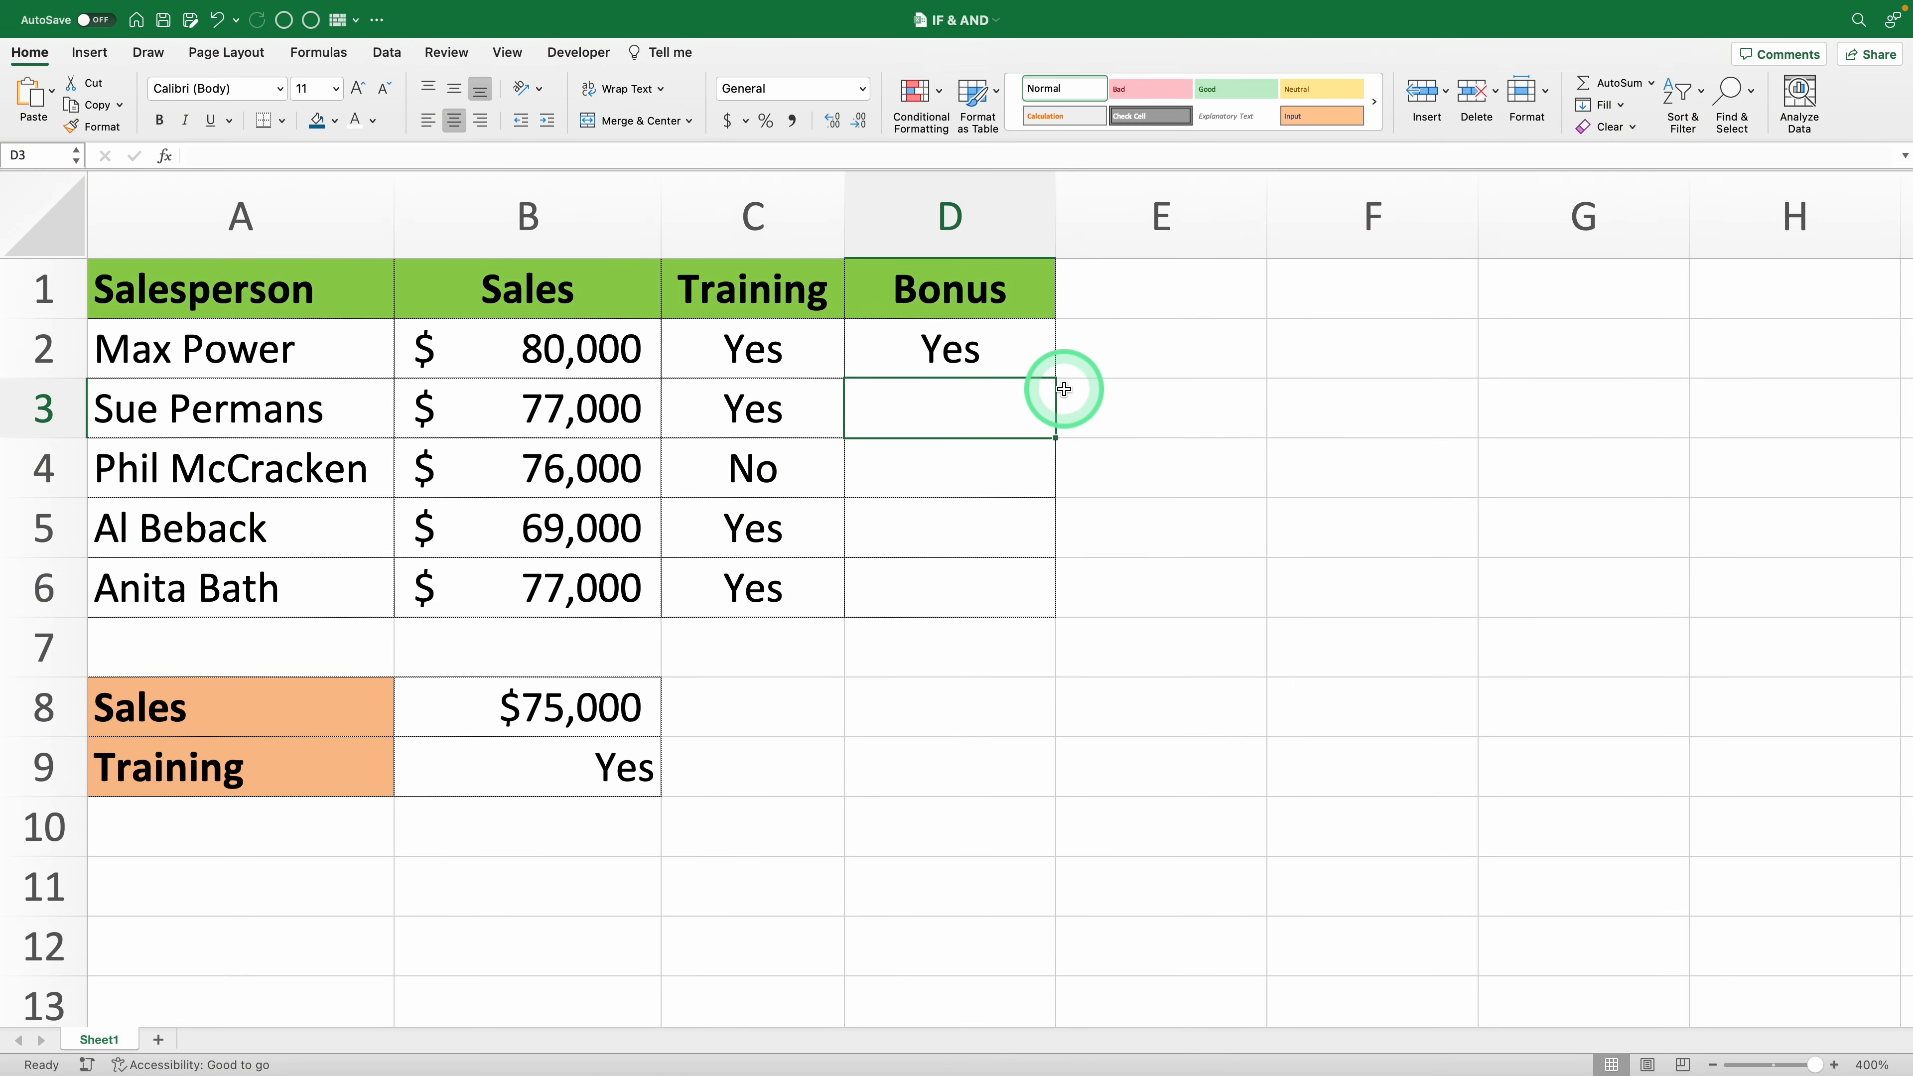
- Fill the IF formula from D2 down the Bonus column to D6
{"action": "left_click", "coordinate": [56, 345]}
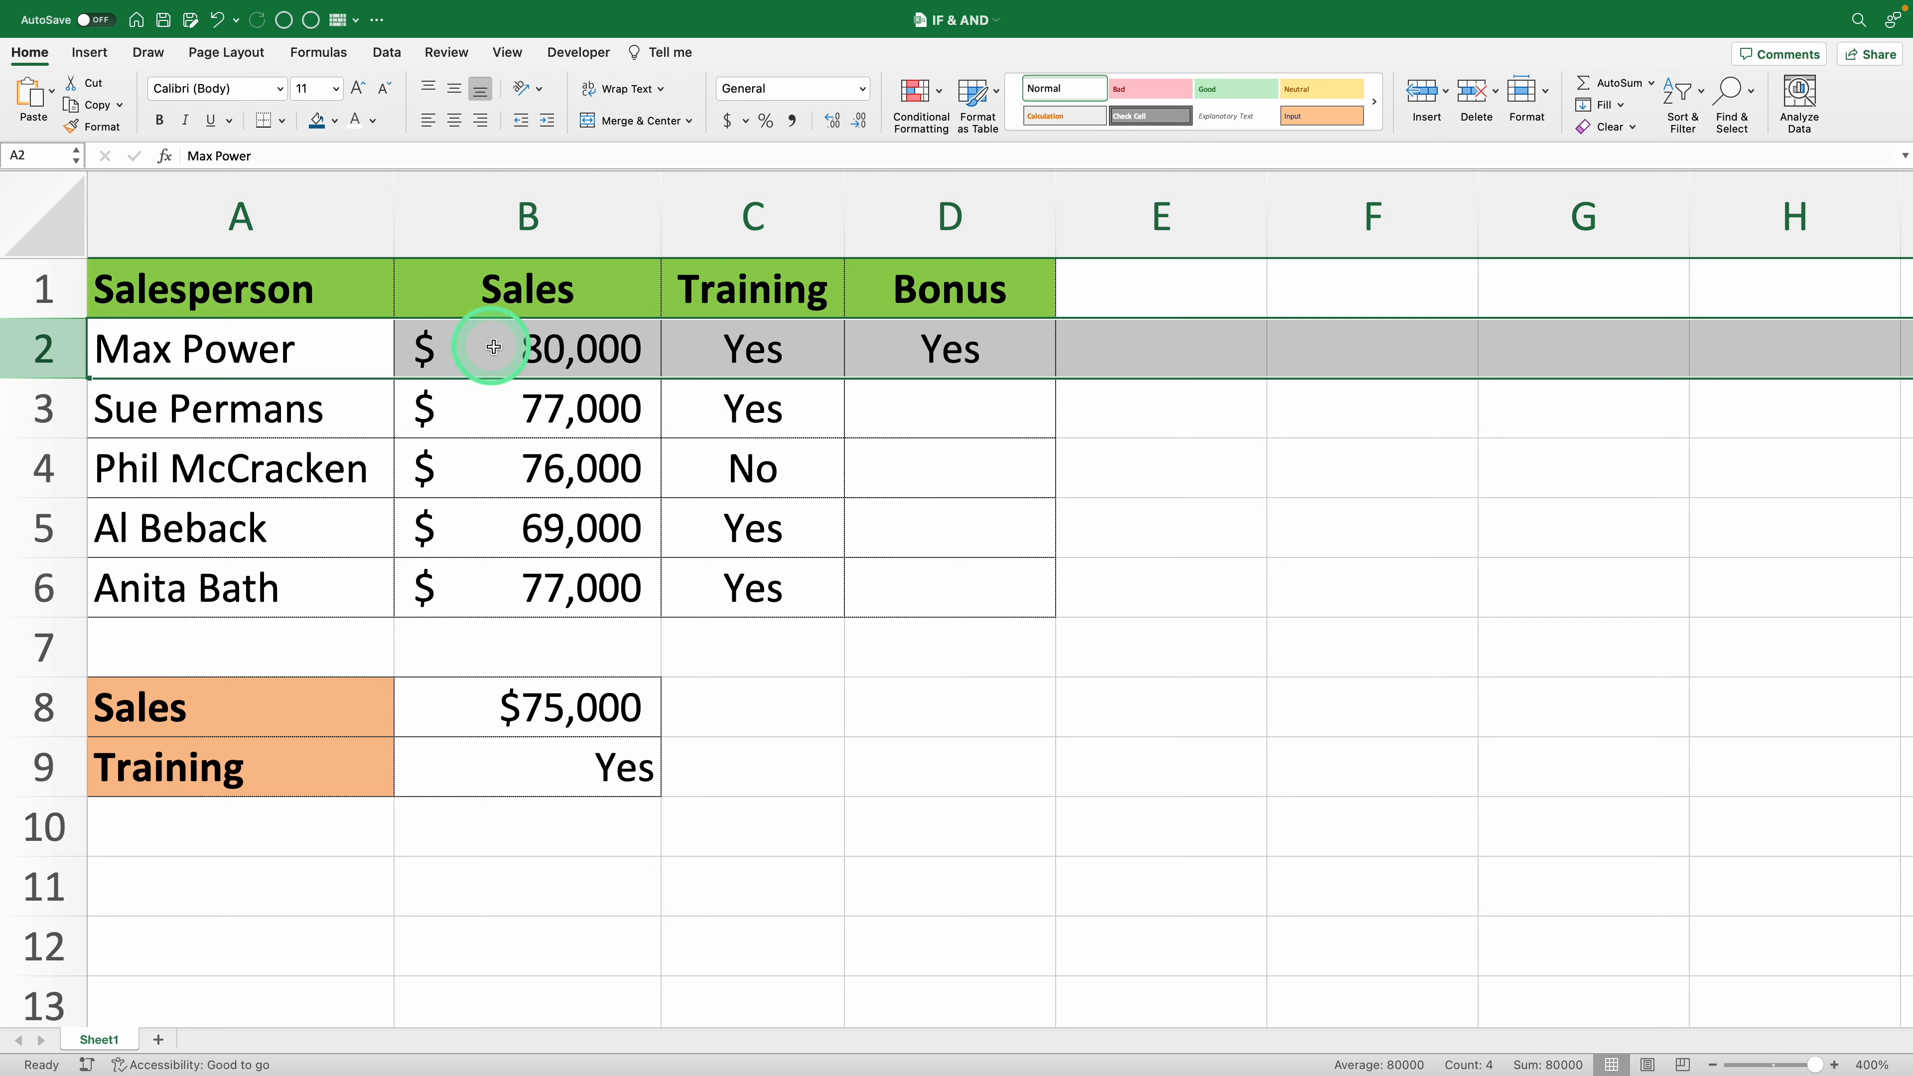
{"action": "left_click", "coordinate": [896, 354]}
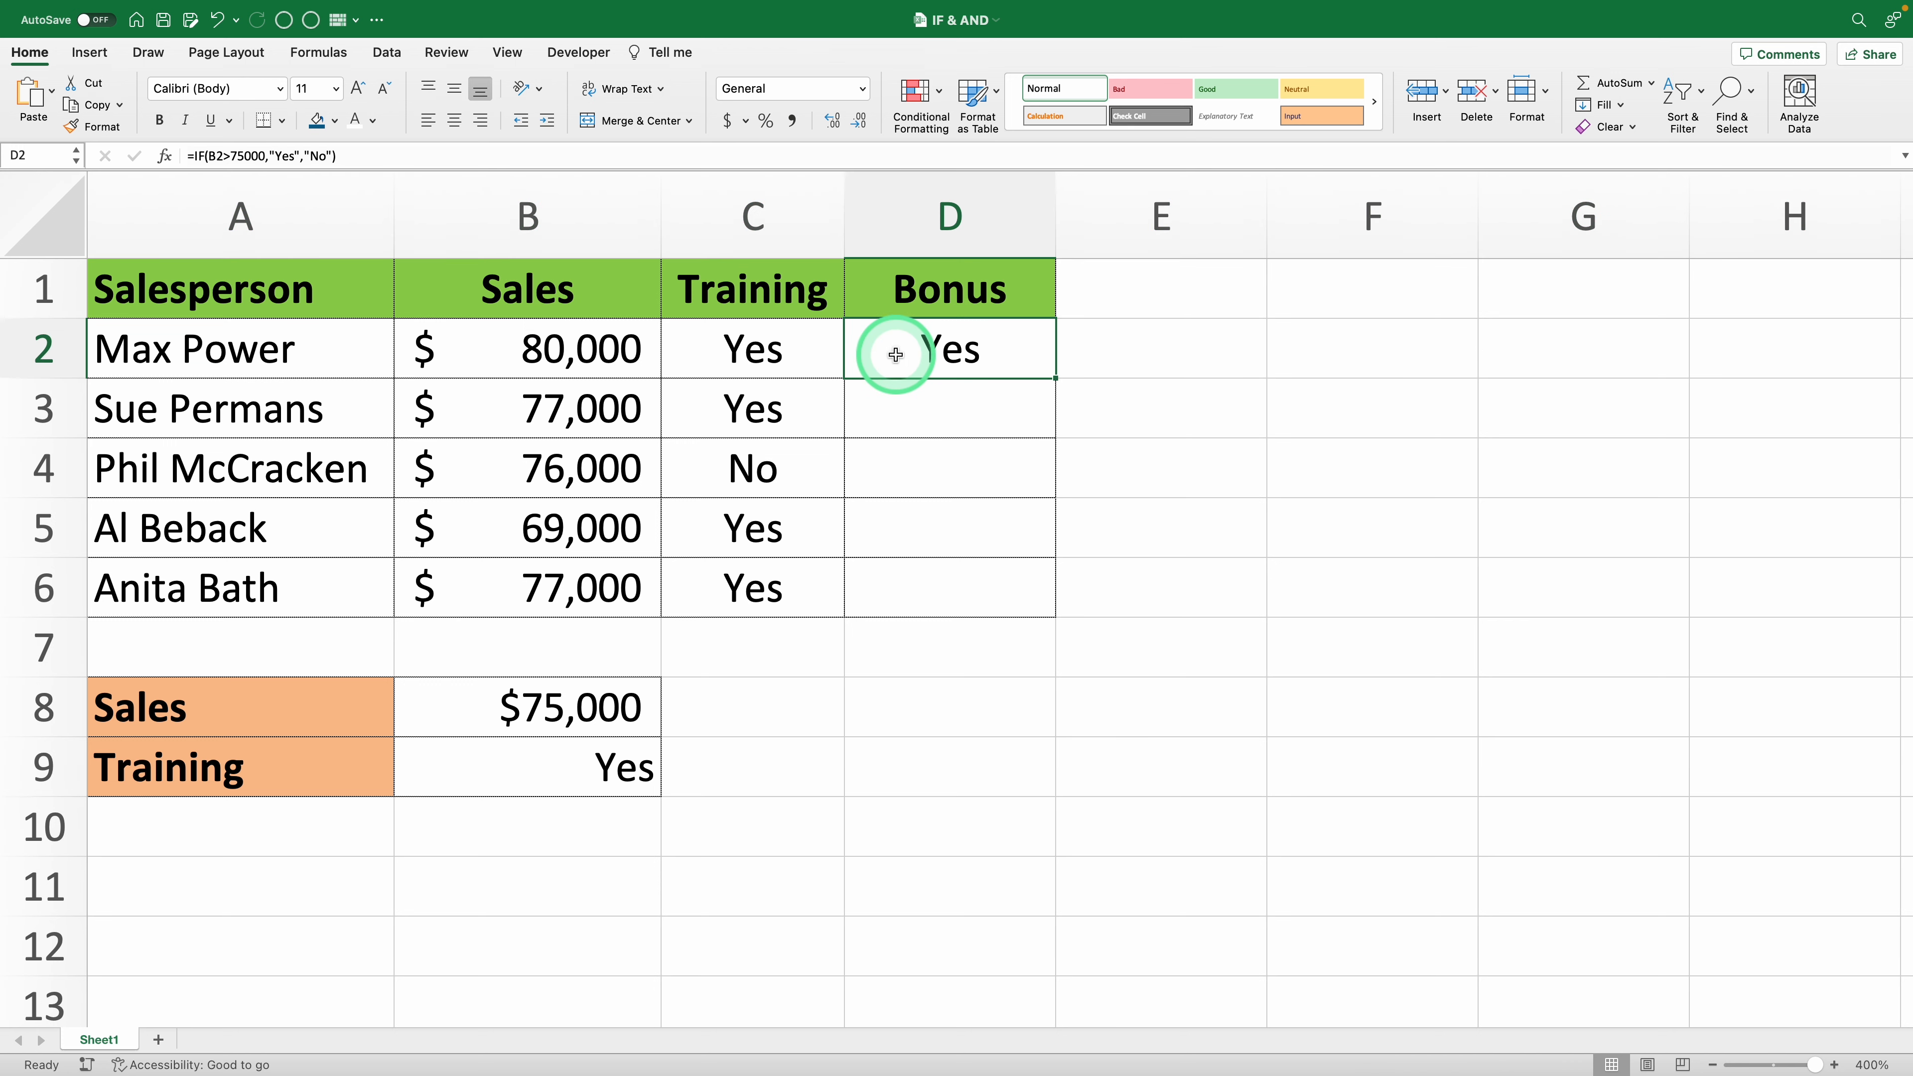
{"action": "double_click", "coordinate": [1055, 378]}
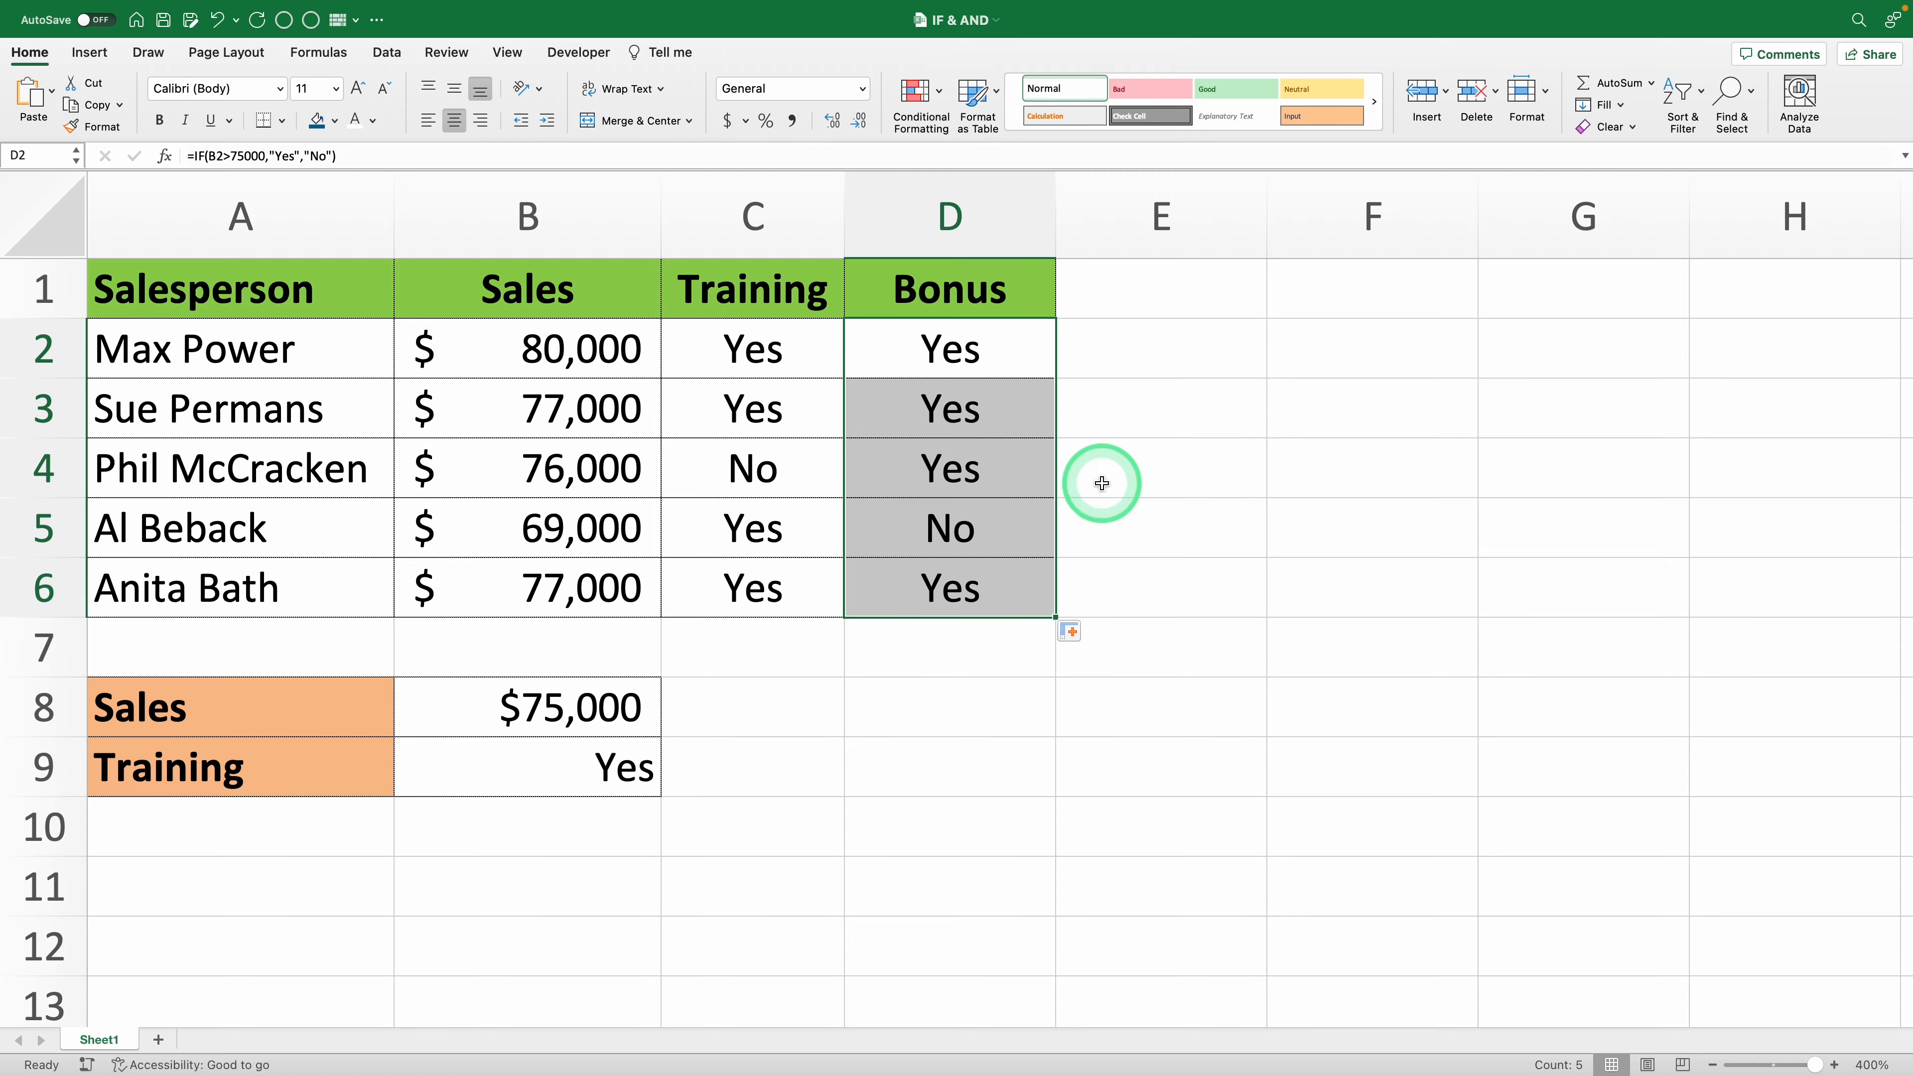
{"action": "left_click", "coordinate": [1102, 481]}
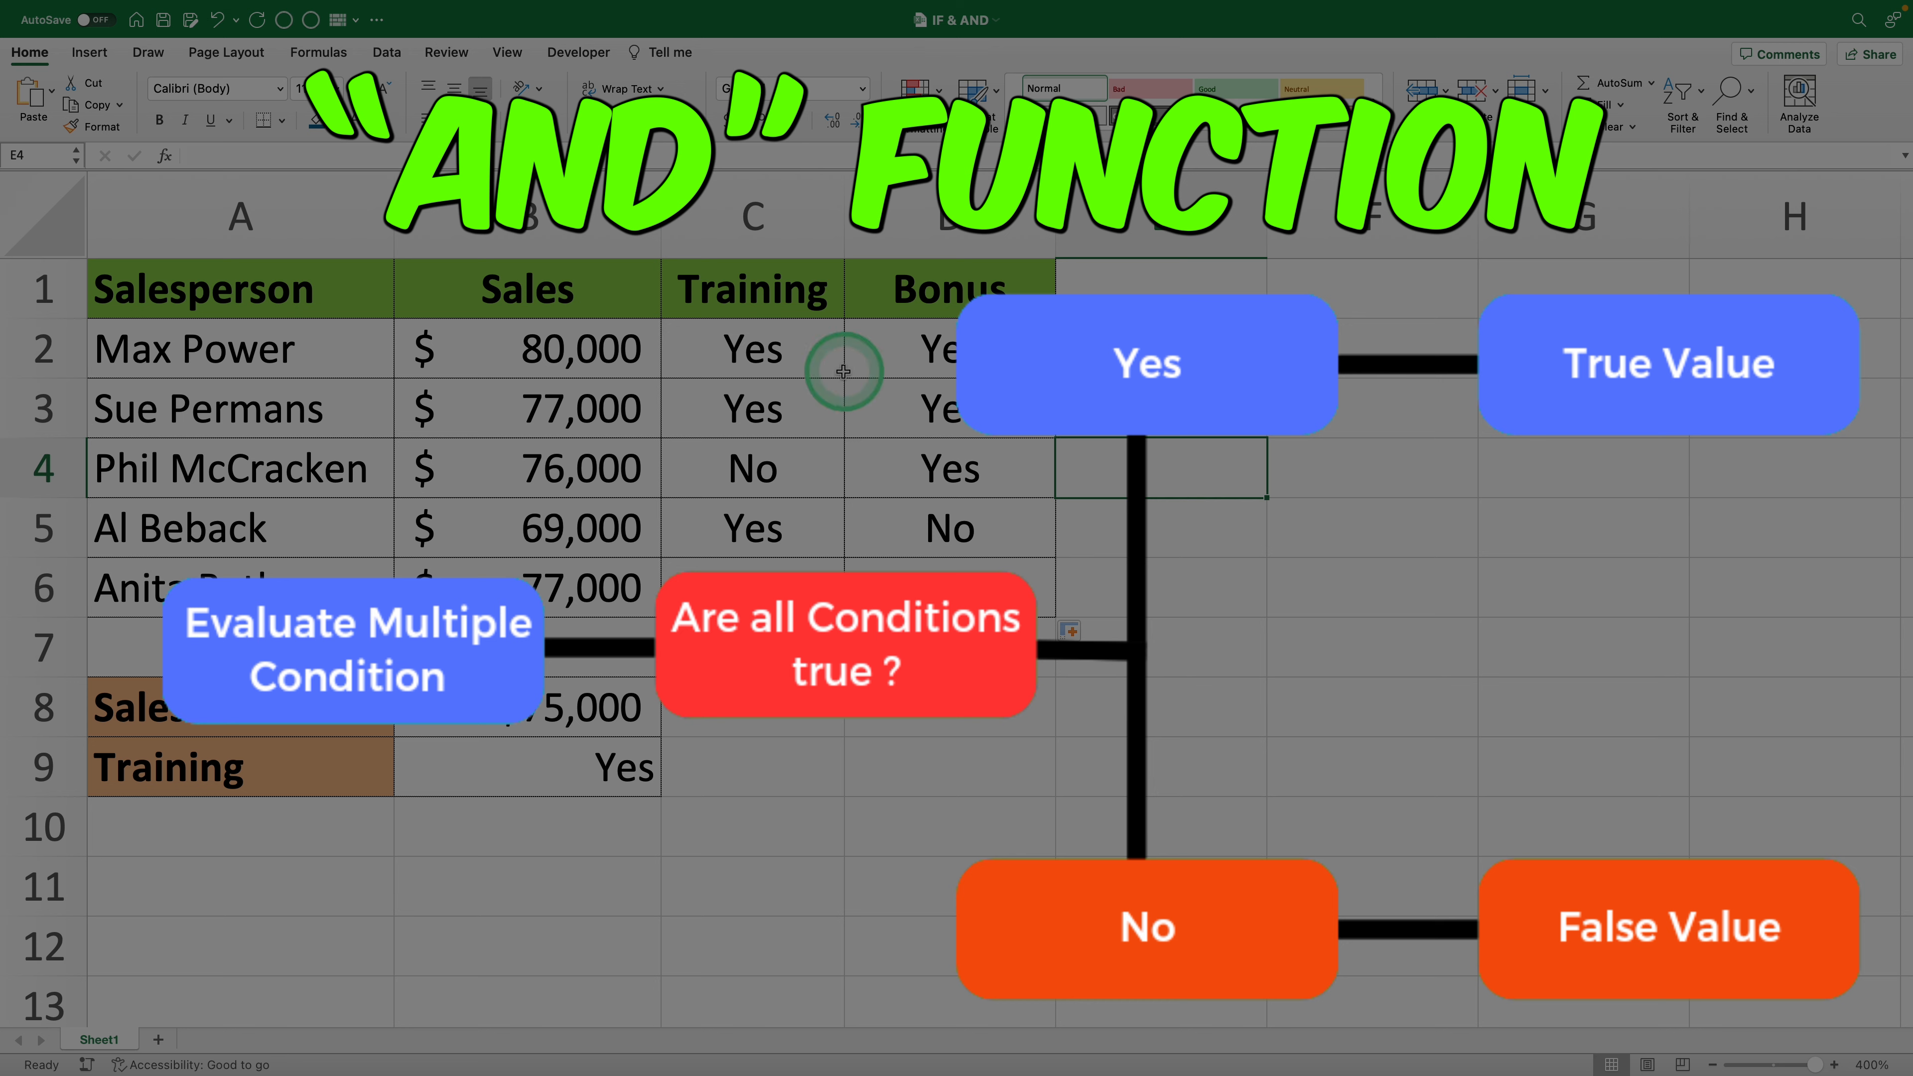
{"action": "left_click", "coordinate": [618, 294]}
{"action": "left_click_drag", "start_coordinate": [618, 295], "coordinate": [763, 584]}
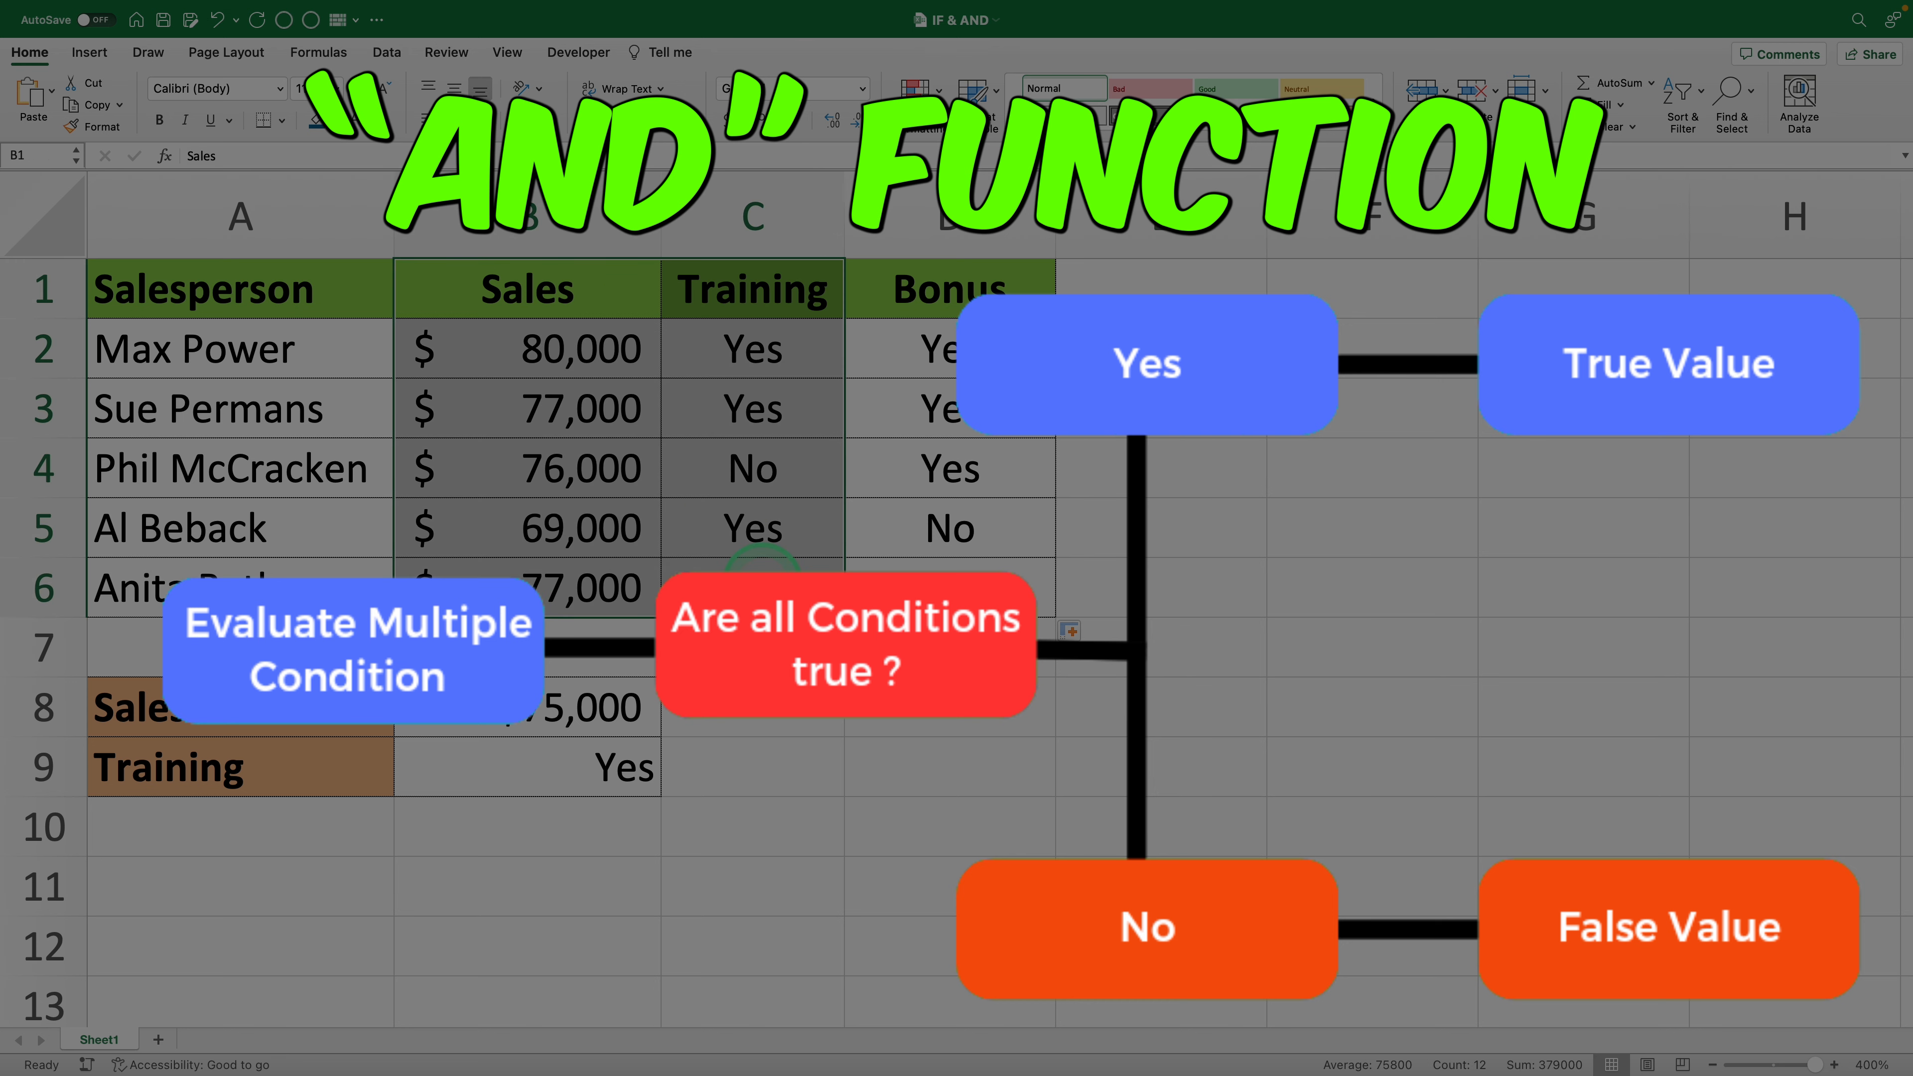
{"action": "left_click_drag", "start_coordinate": [603, 705], "coordinate": [585, 759]}
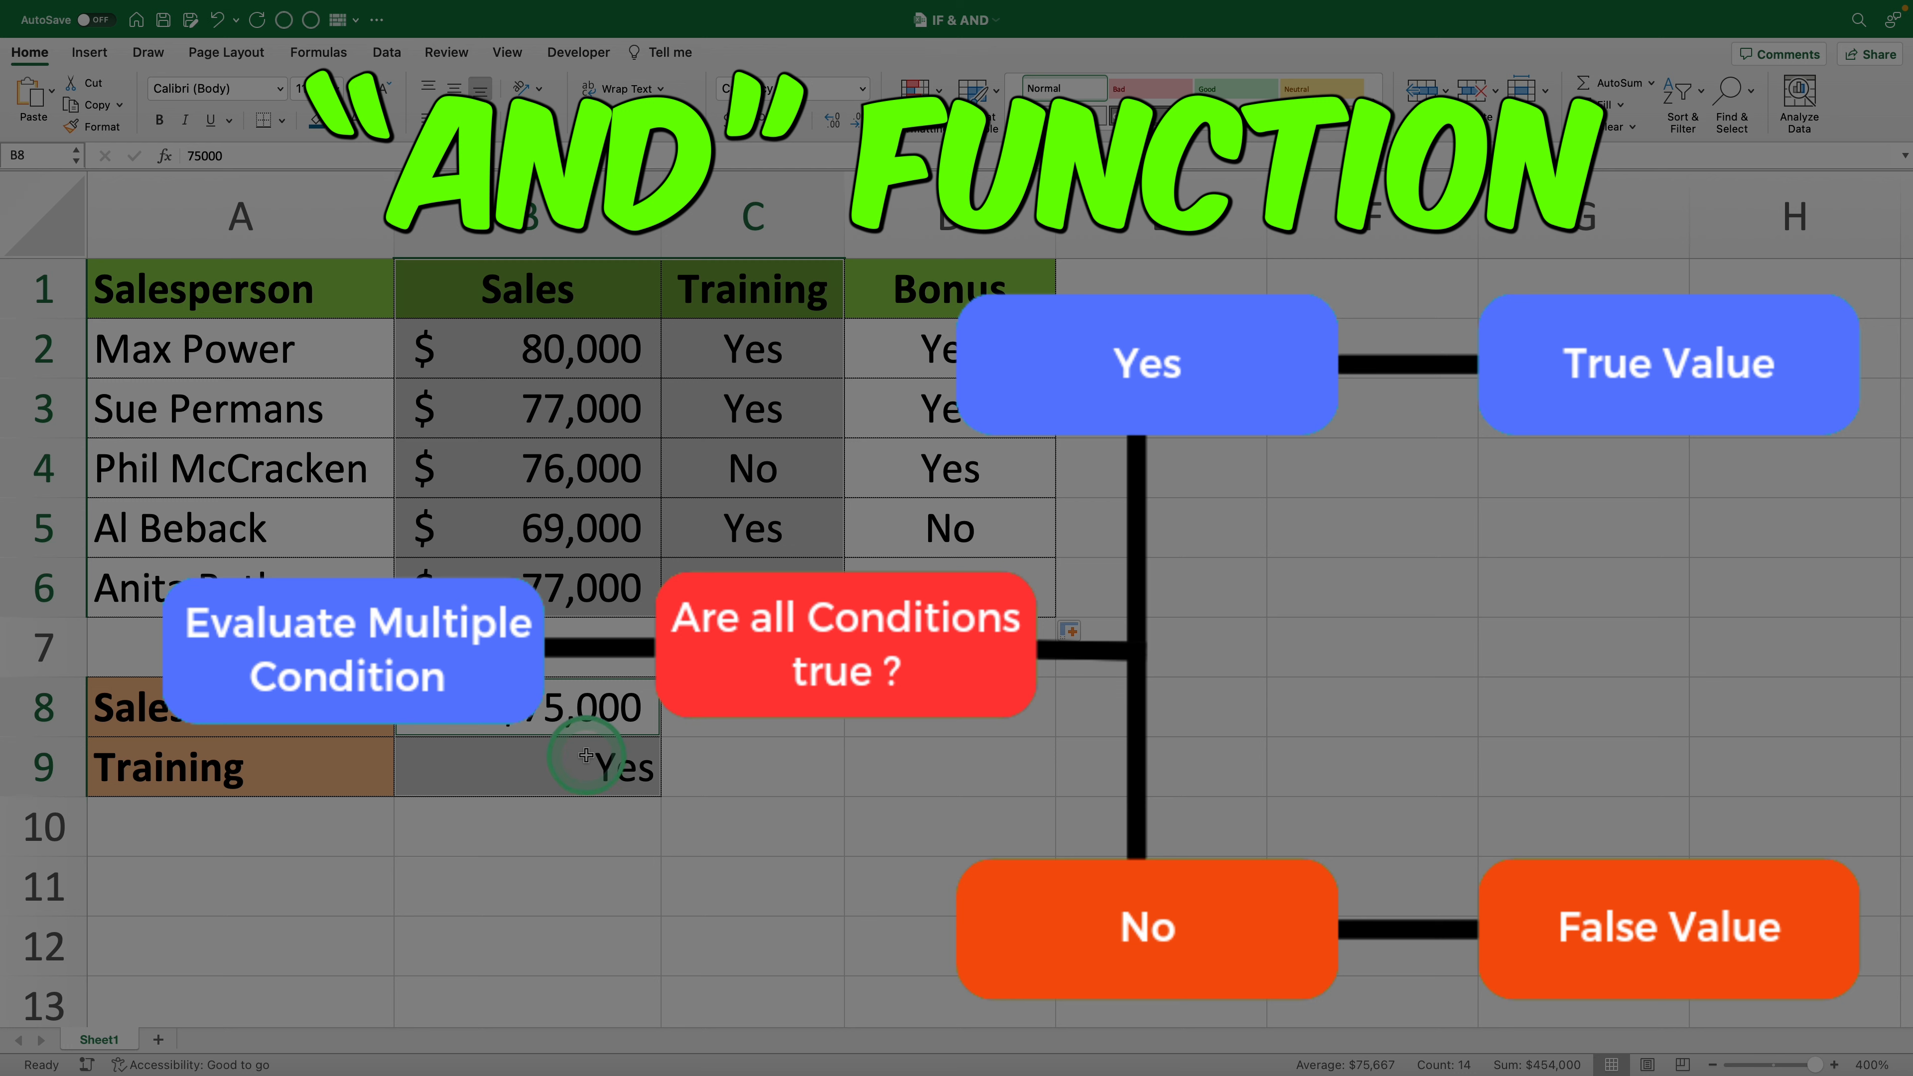
{"action": "left_click", "coordinate": [586, 756]}
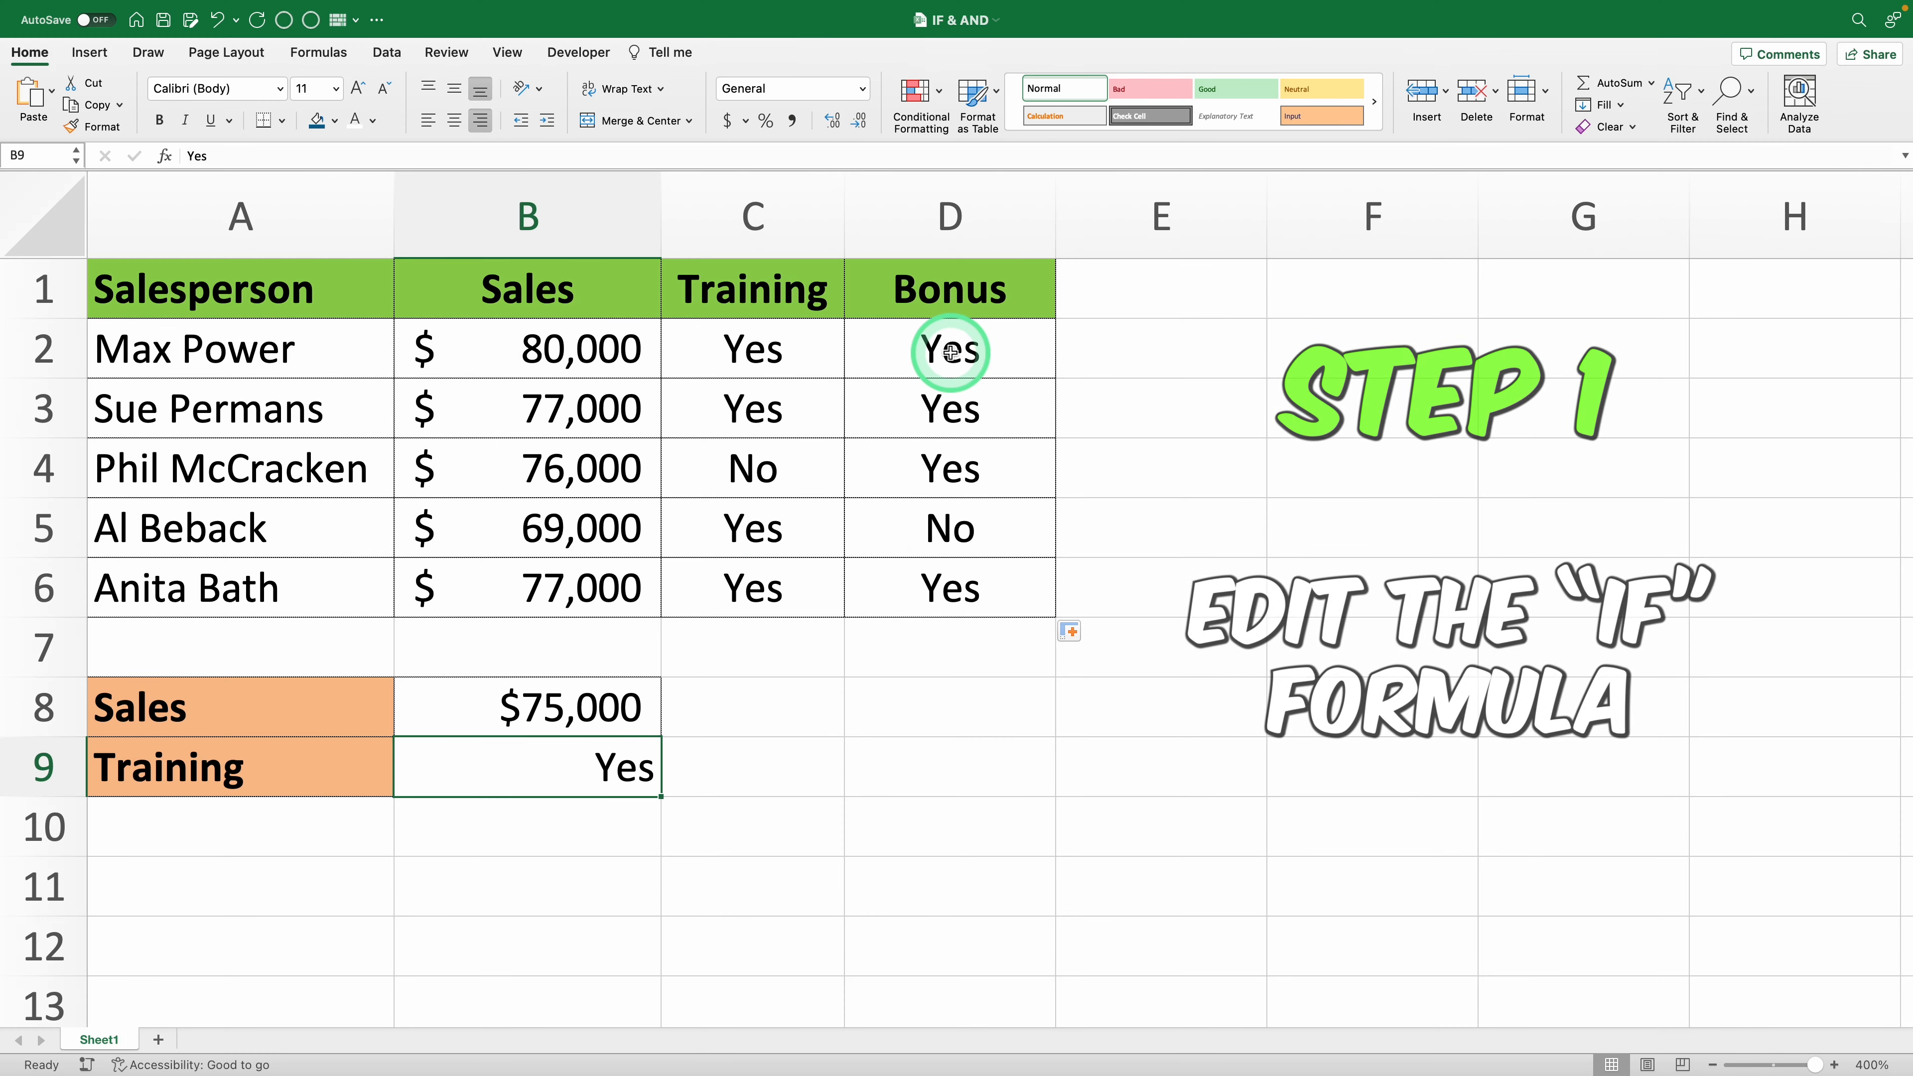
- Replace the arguments of the IF formula in D2 with a nested AND function whose first condition is B2>75000
{"action": "double_click", "coordinate": [951, 353]}
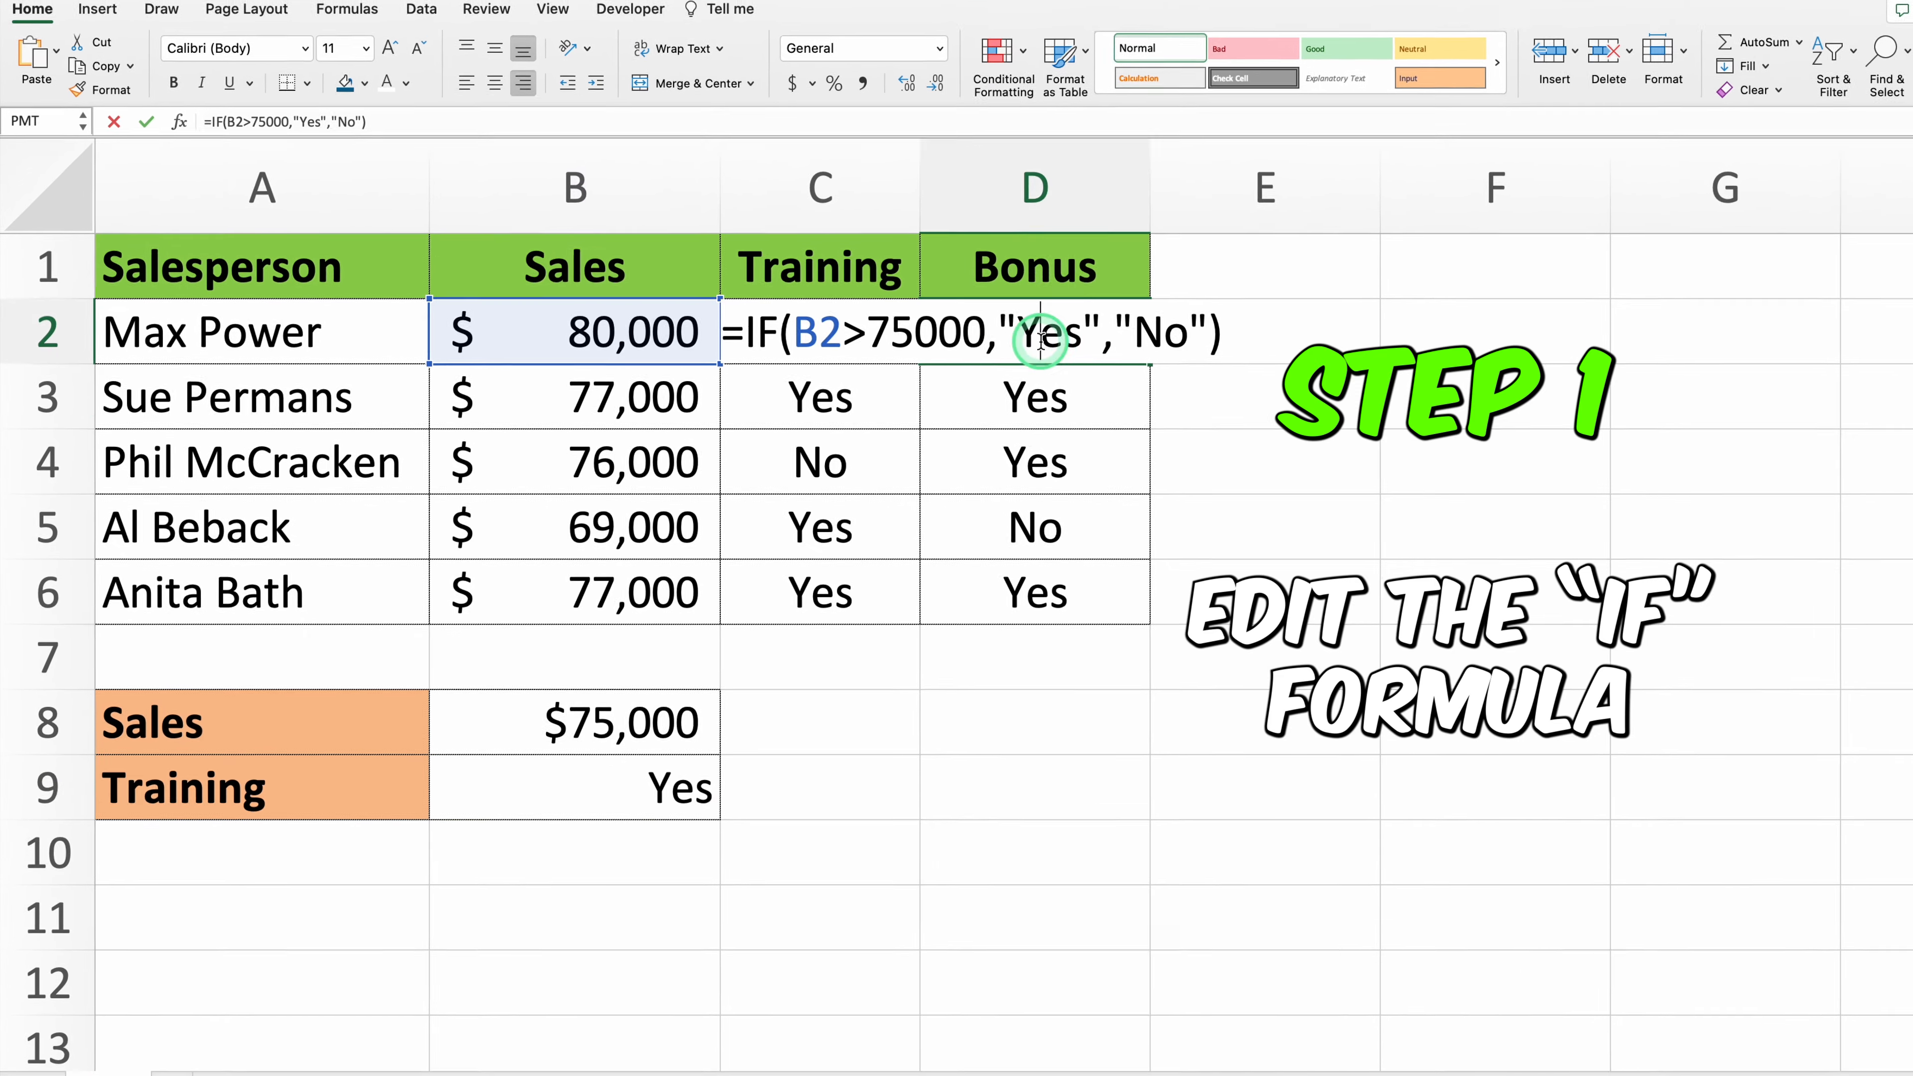
{"action": "left_click_drag", "start_coordinate": [1302, 309], "coordinate": [857, 315]}
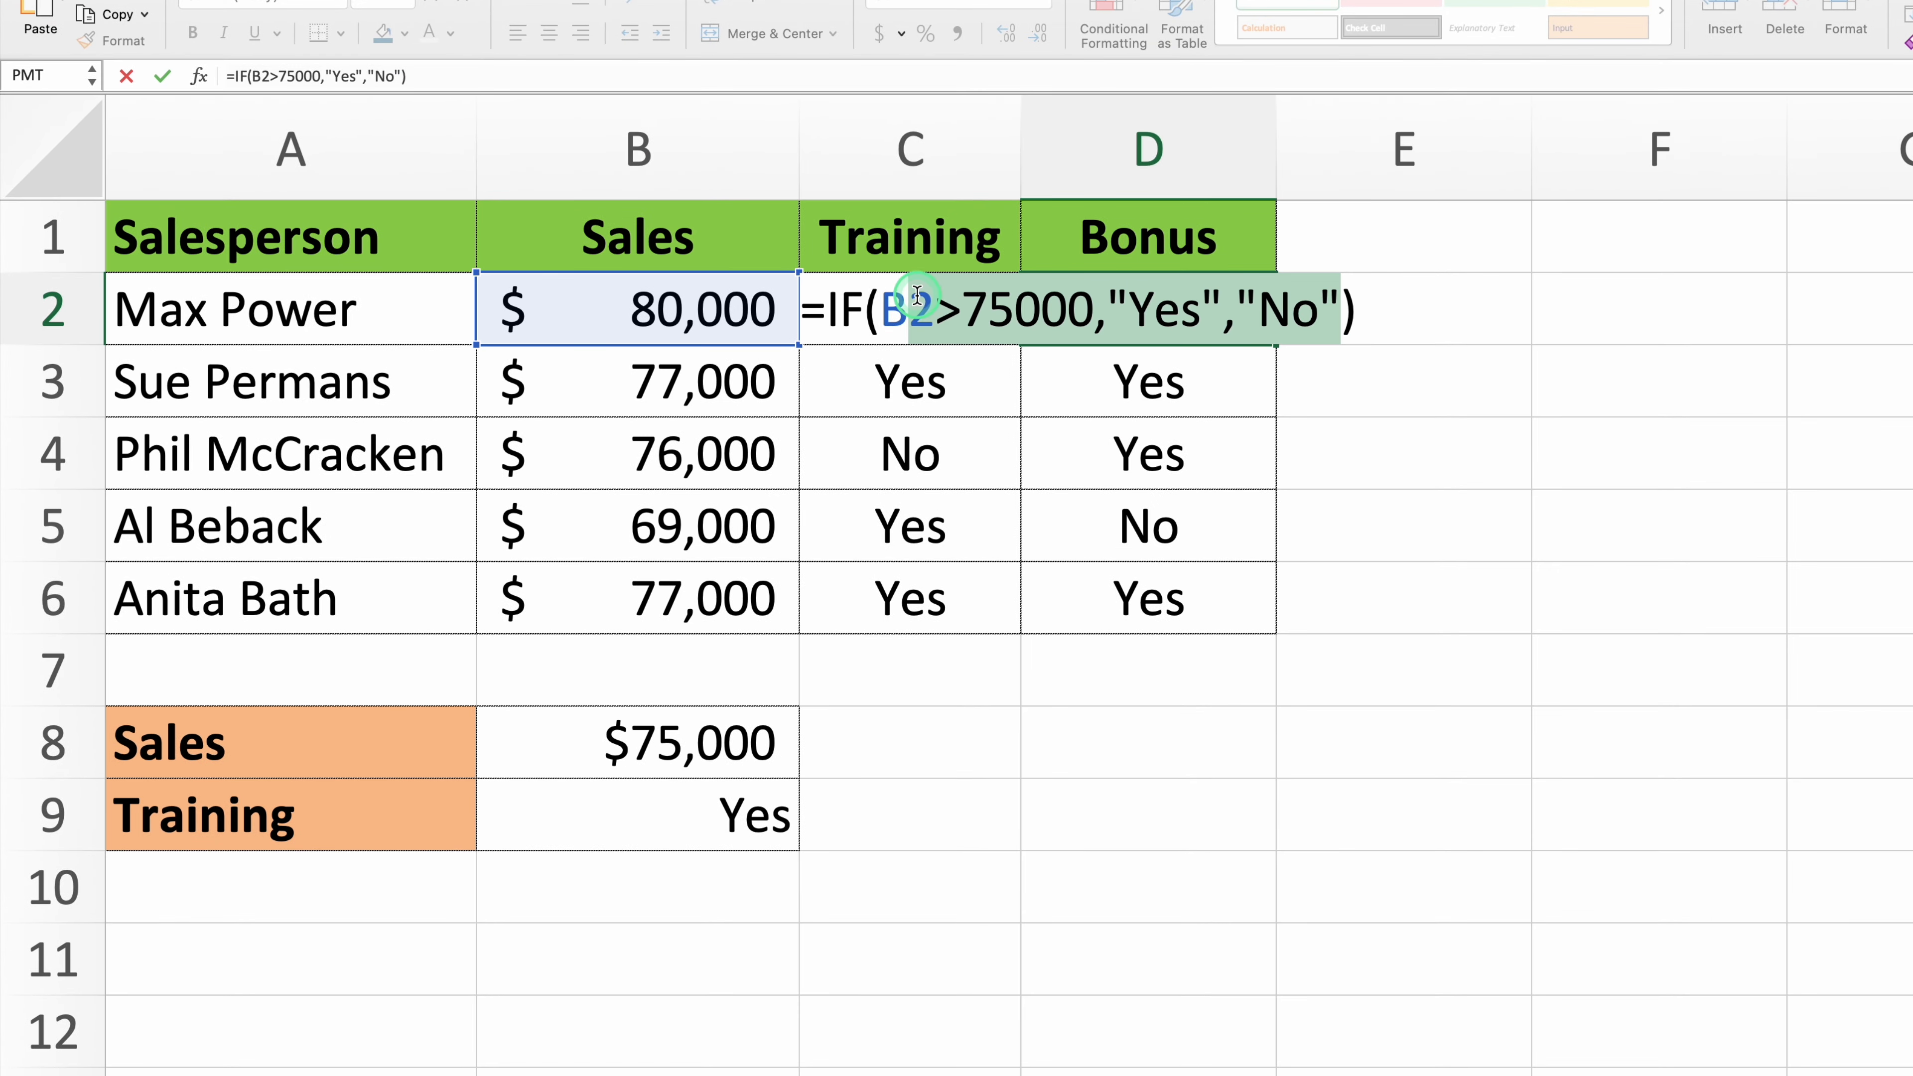
{"action": "key", "text": "BackSpace"}
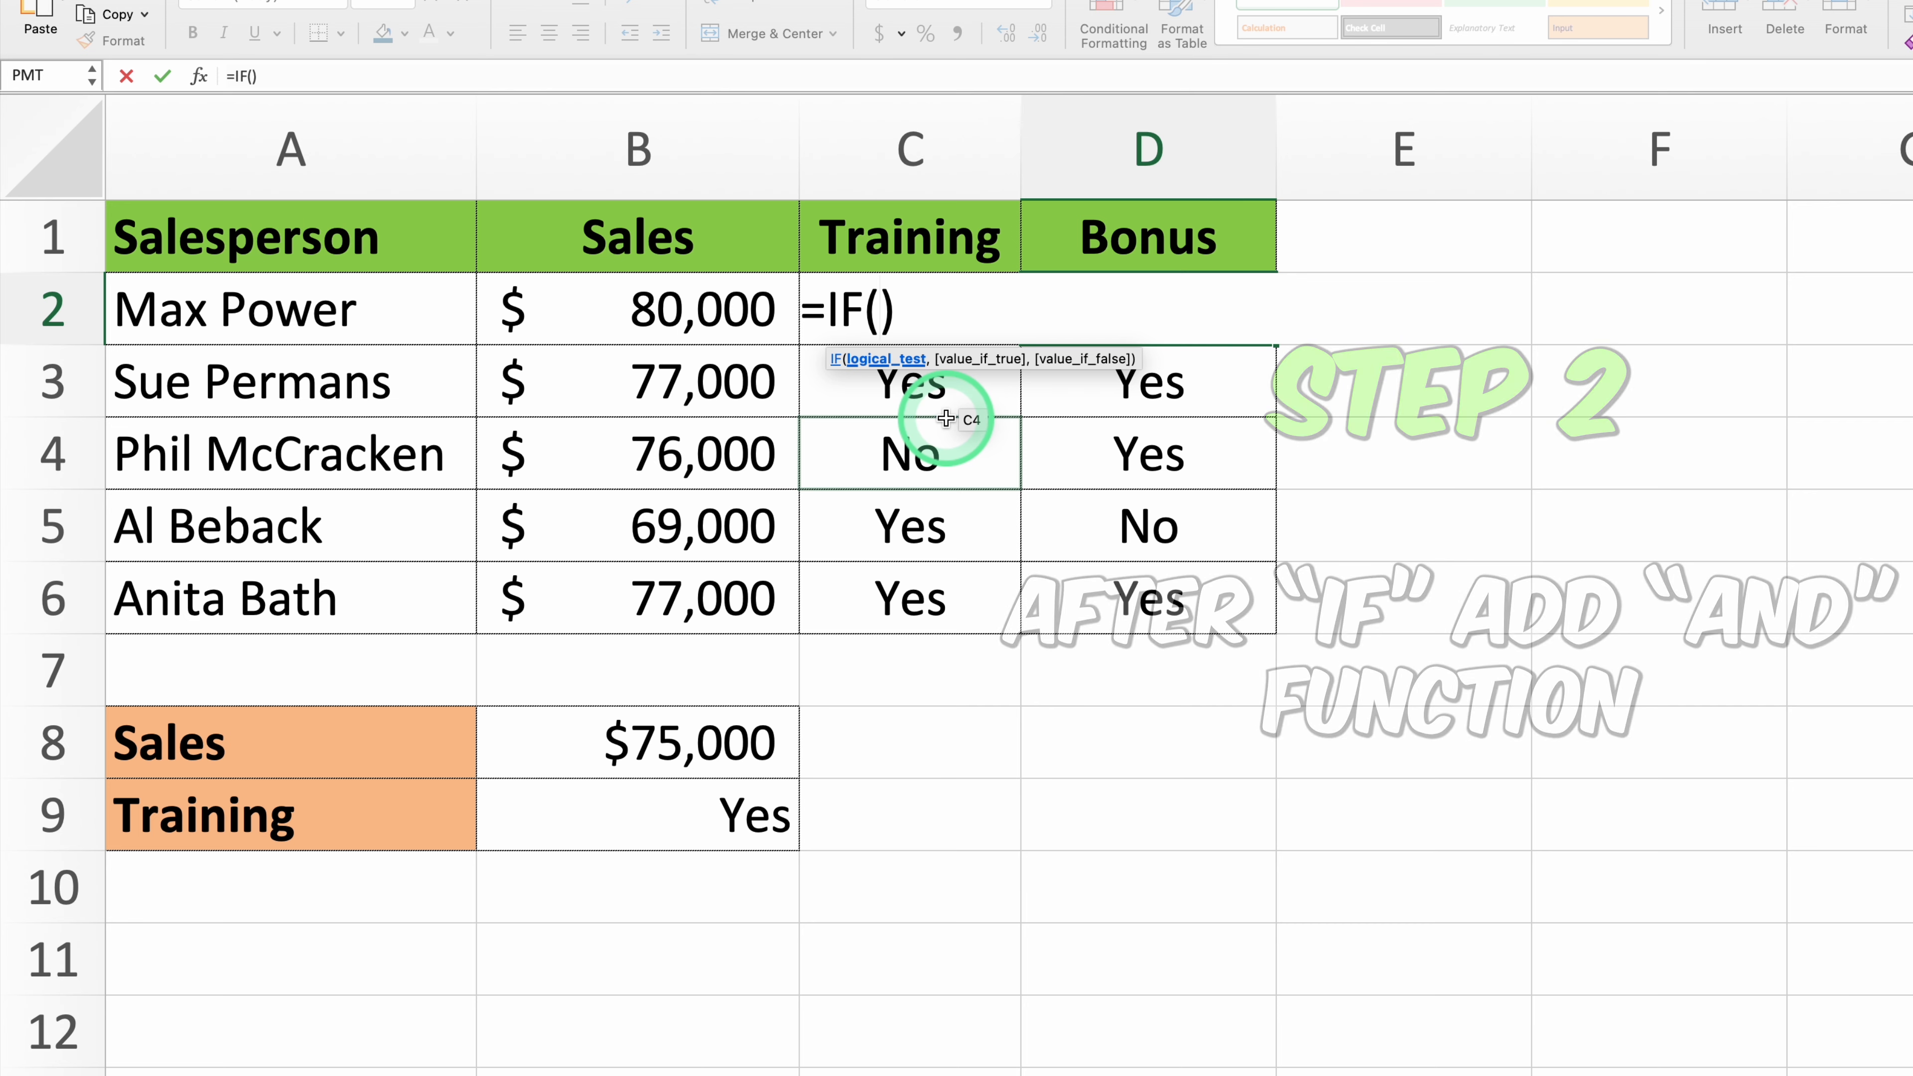
{"action": "type", "text": "and("}
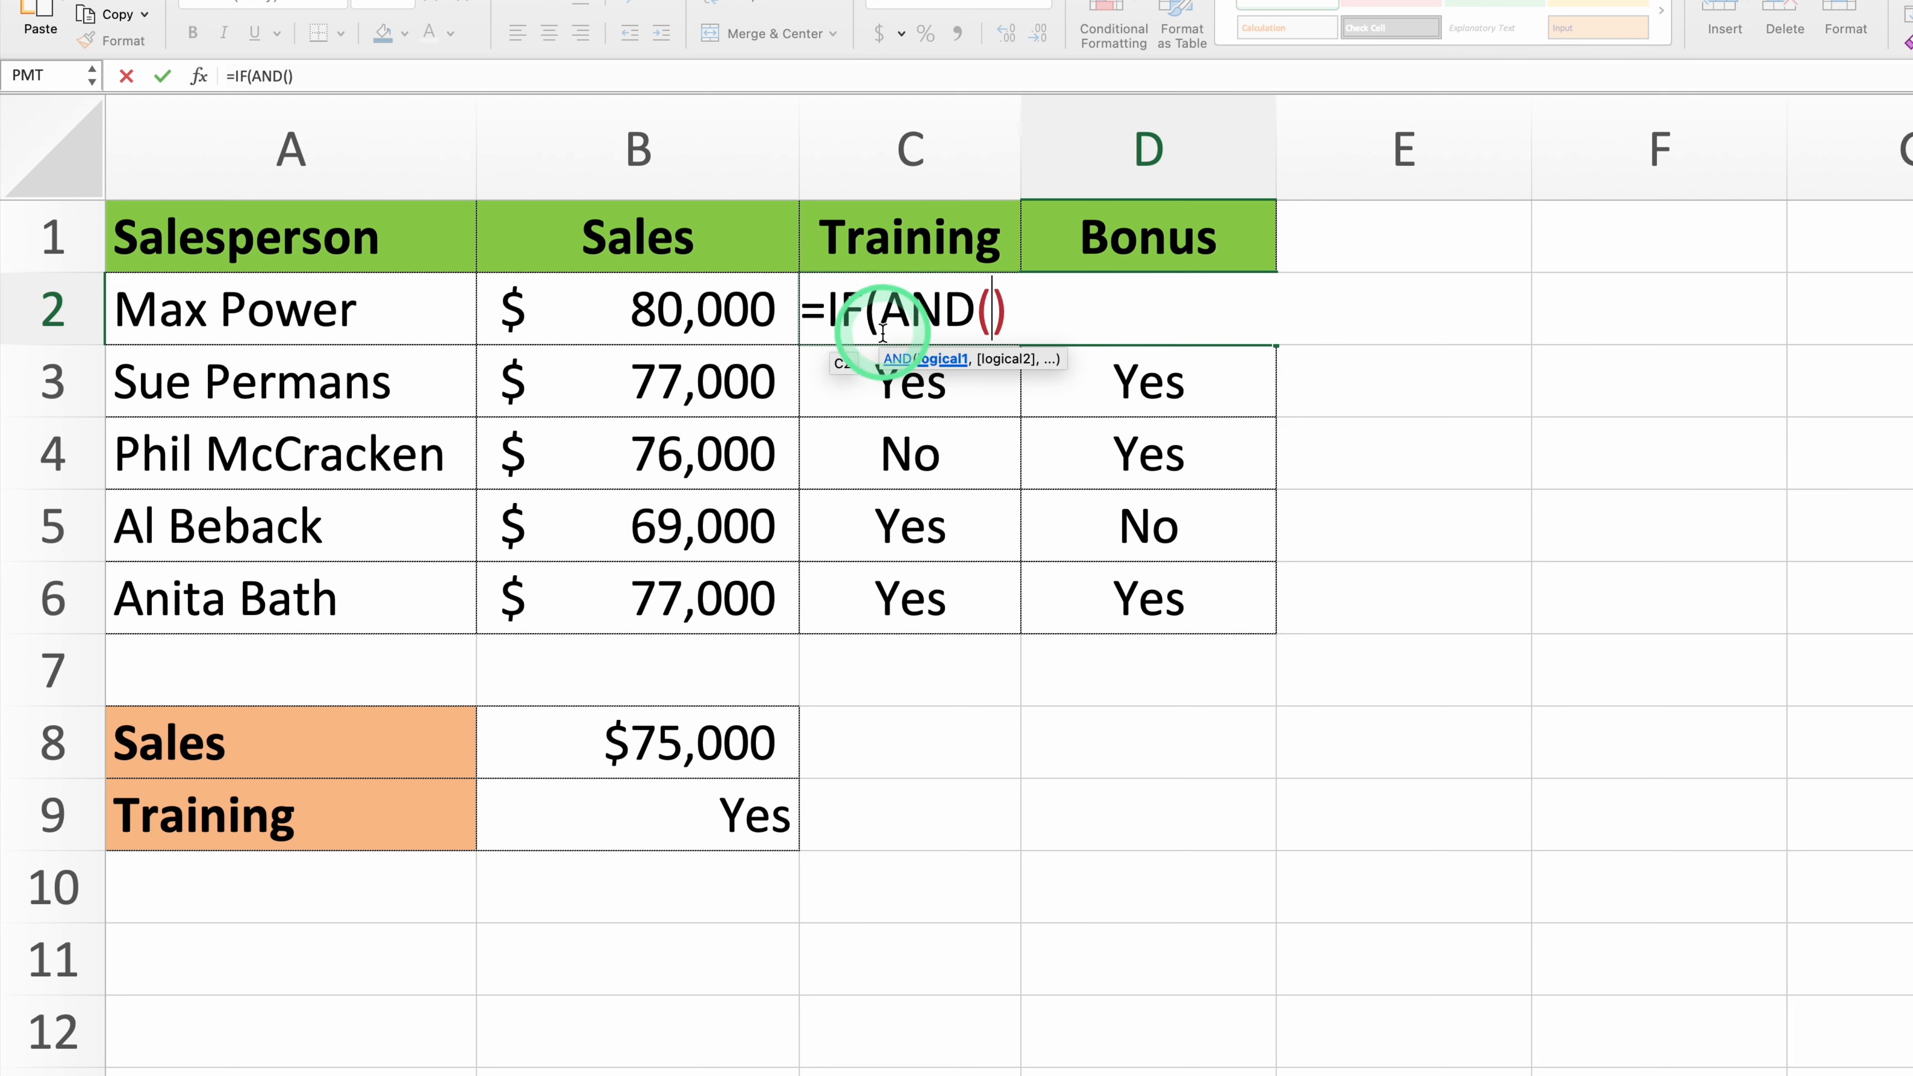
{"action": "left_click", "coordinate": [670, 310]}
{"action": "type", "text": ">"}
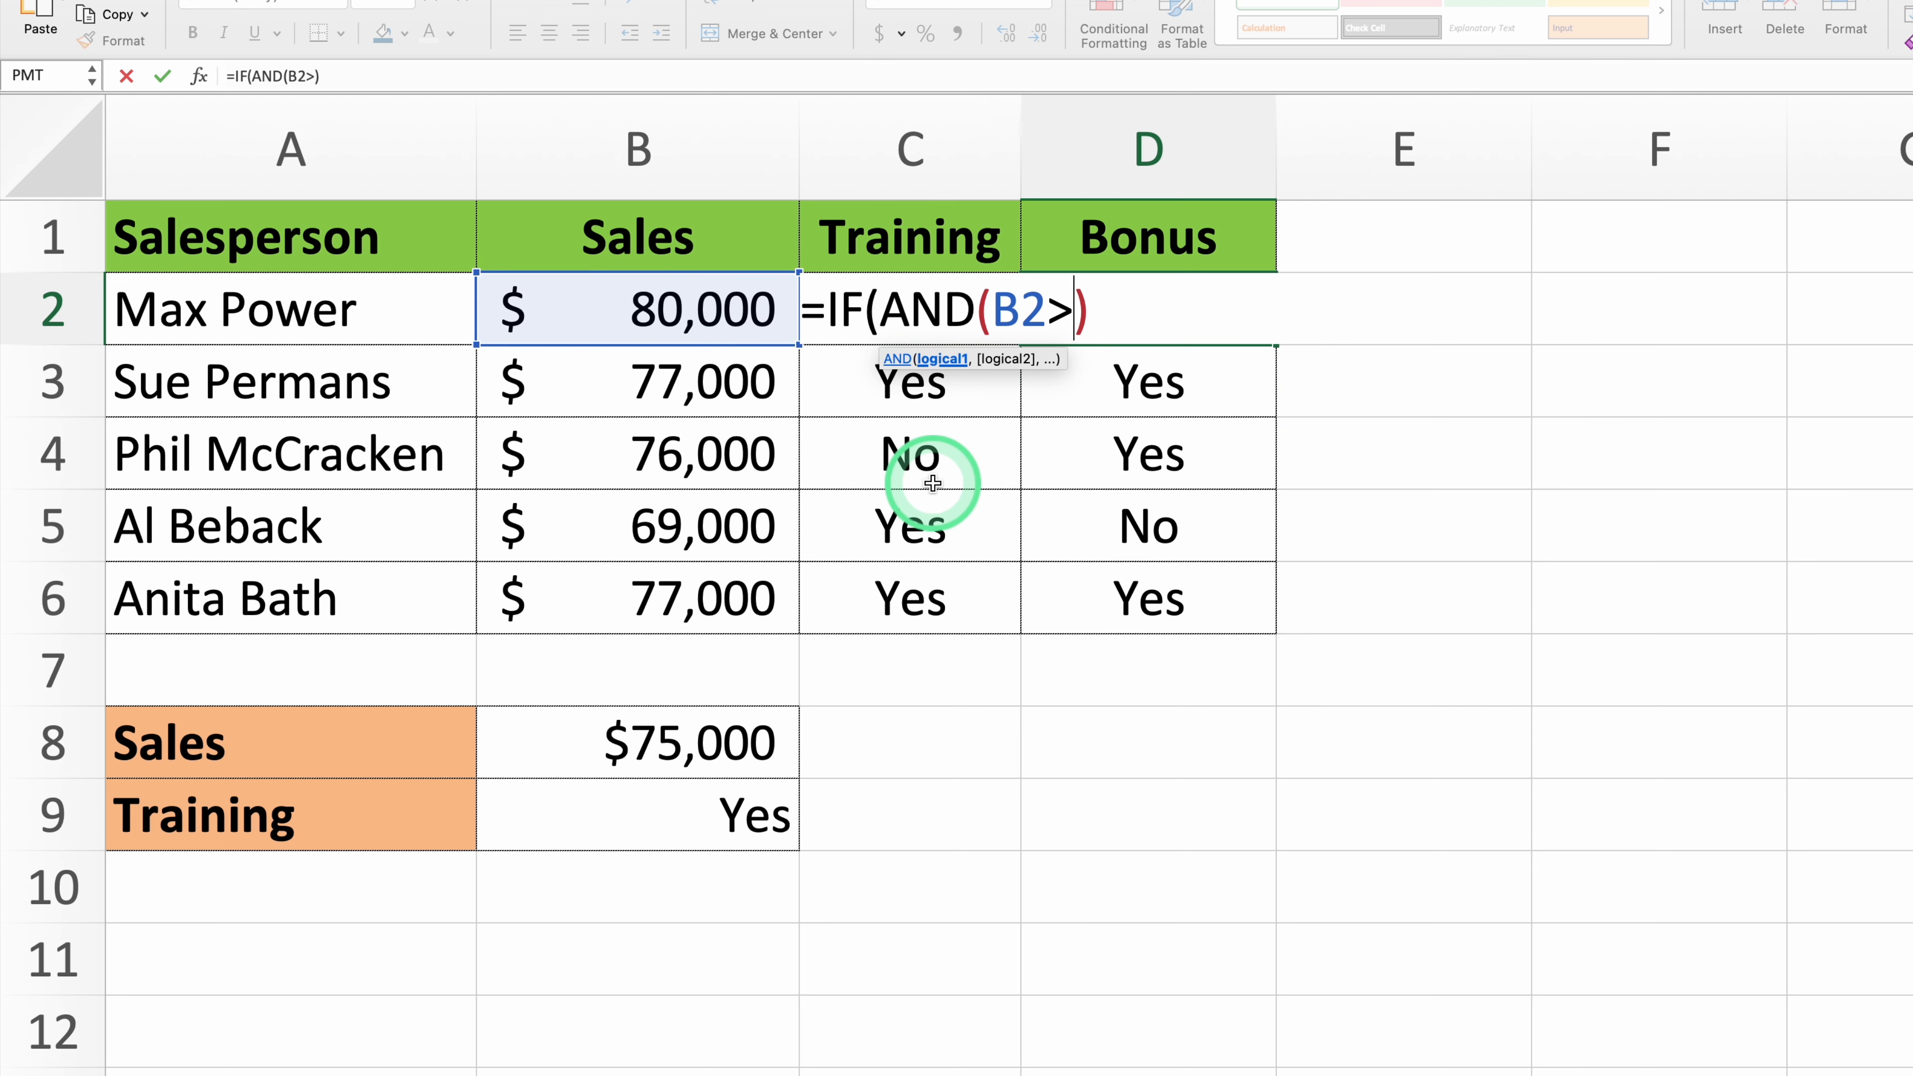
{"action": "type", "text": "75000"}
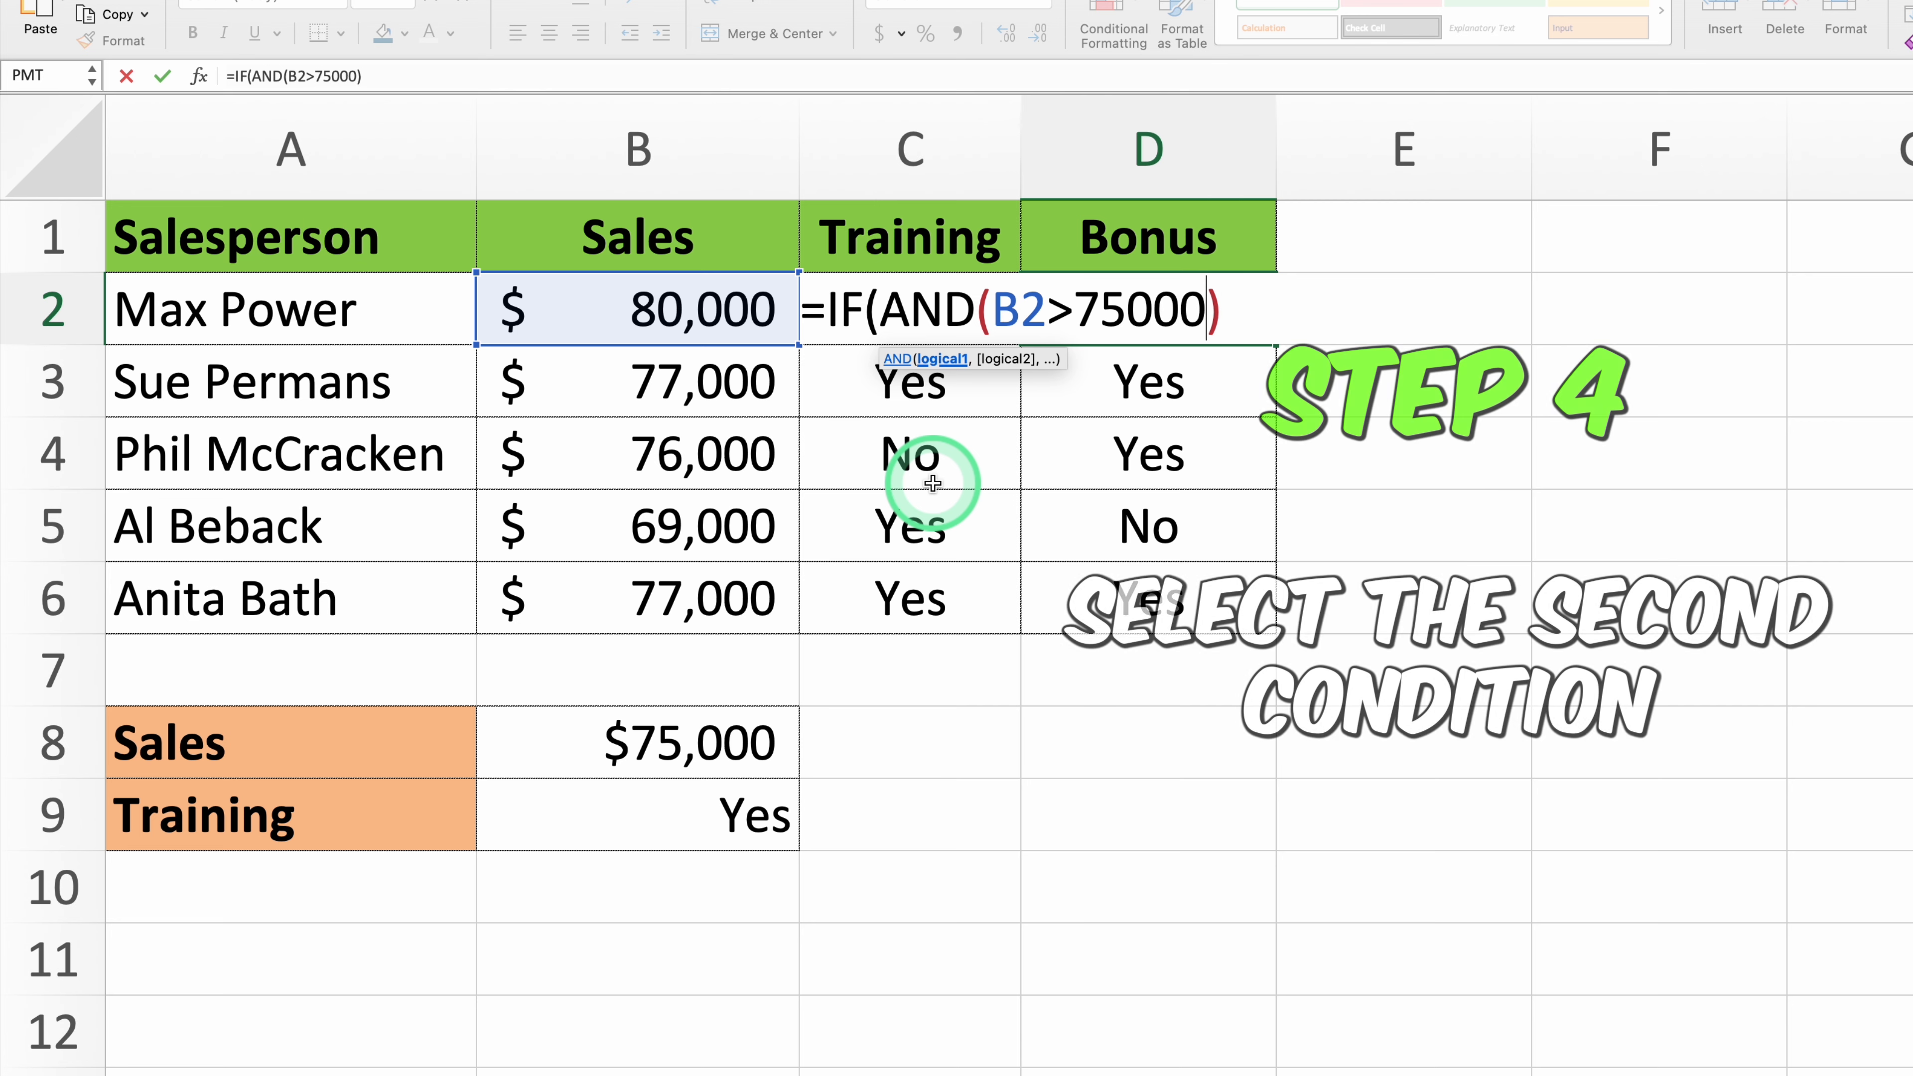
{"action": "type", "text": ","}
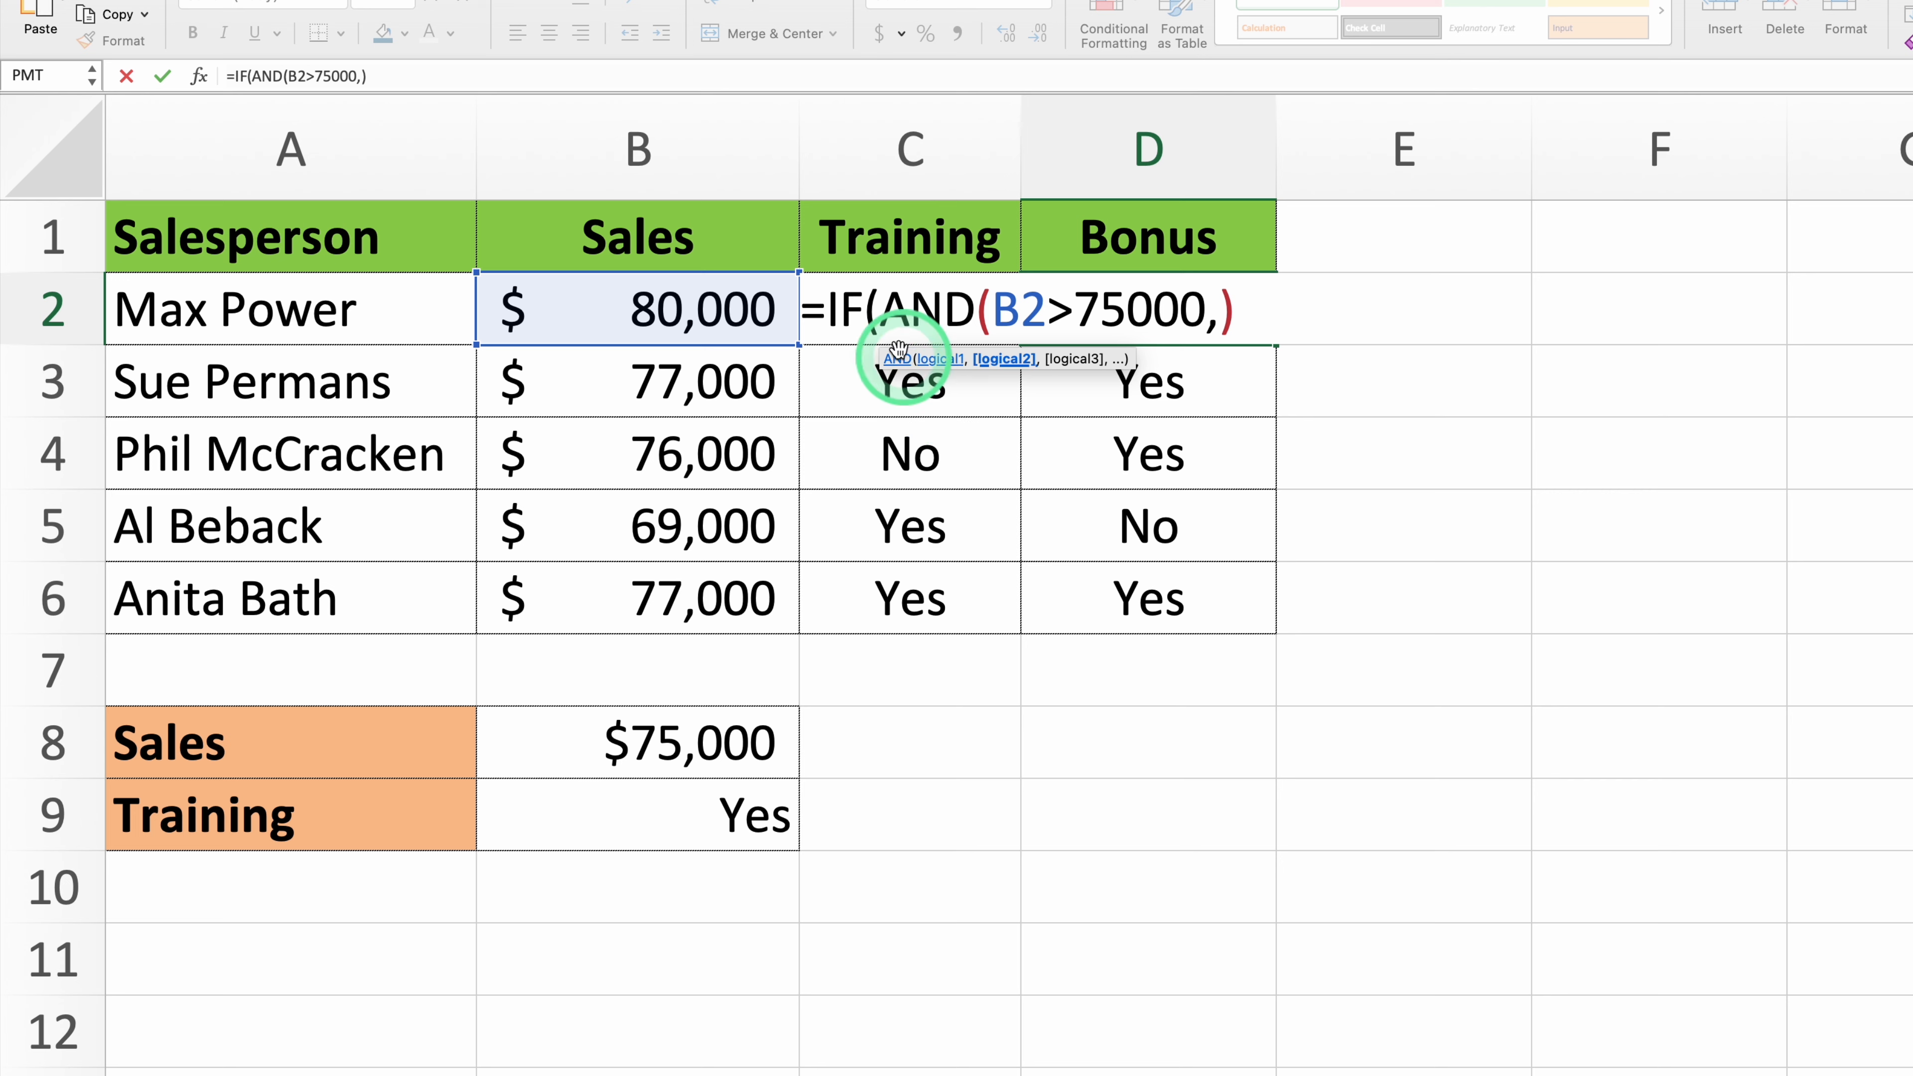
- Add C2="Yes" as the second condition of the AND function in D2
{"action": "left_click", "coordinate": [885, 262]}
{"action": "key", "text": "Down"}
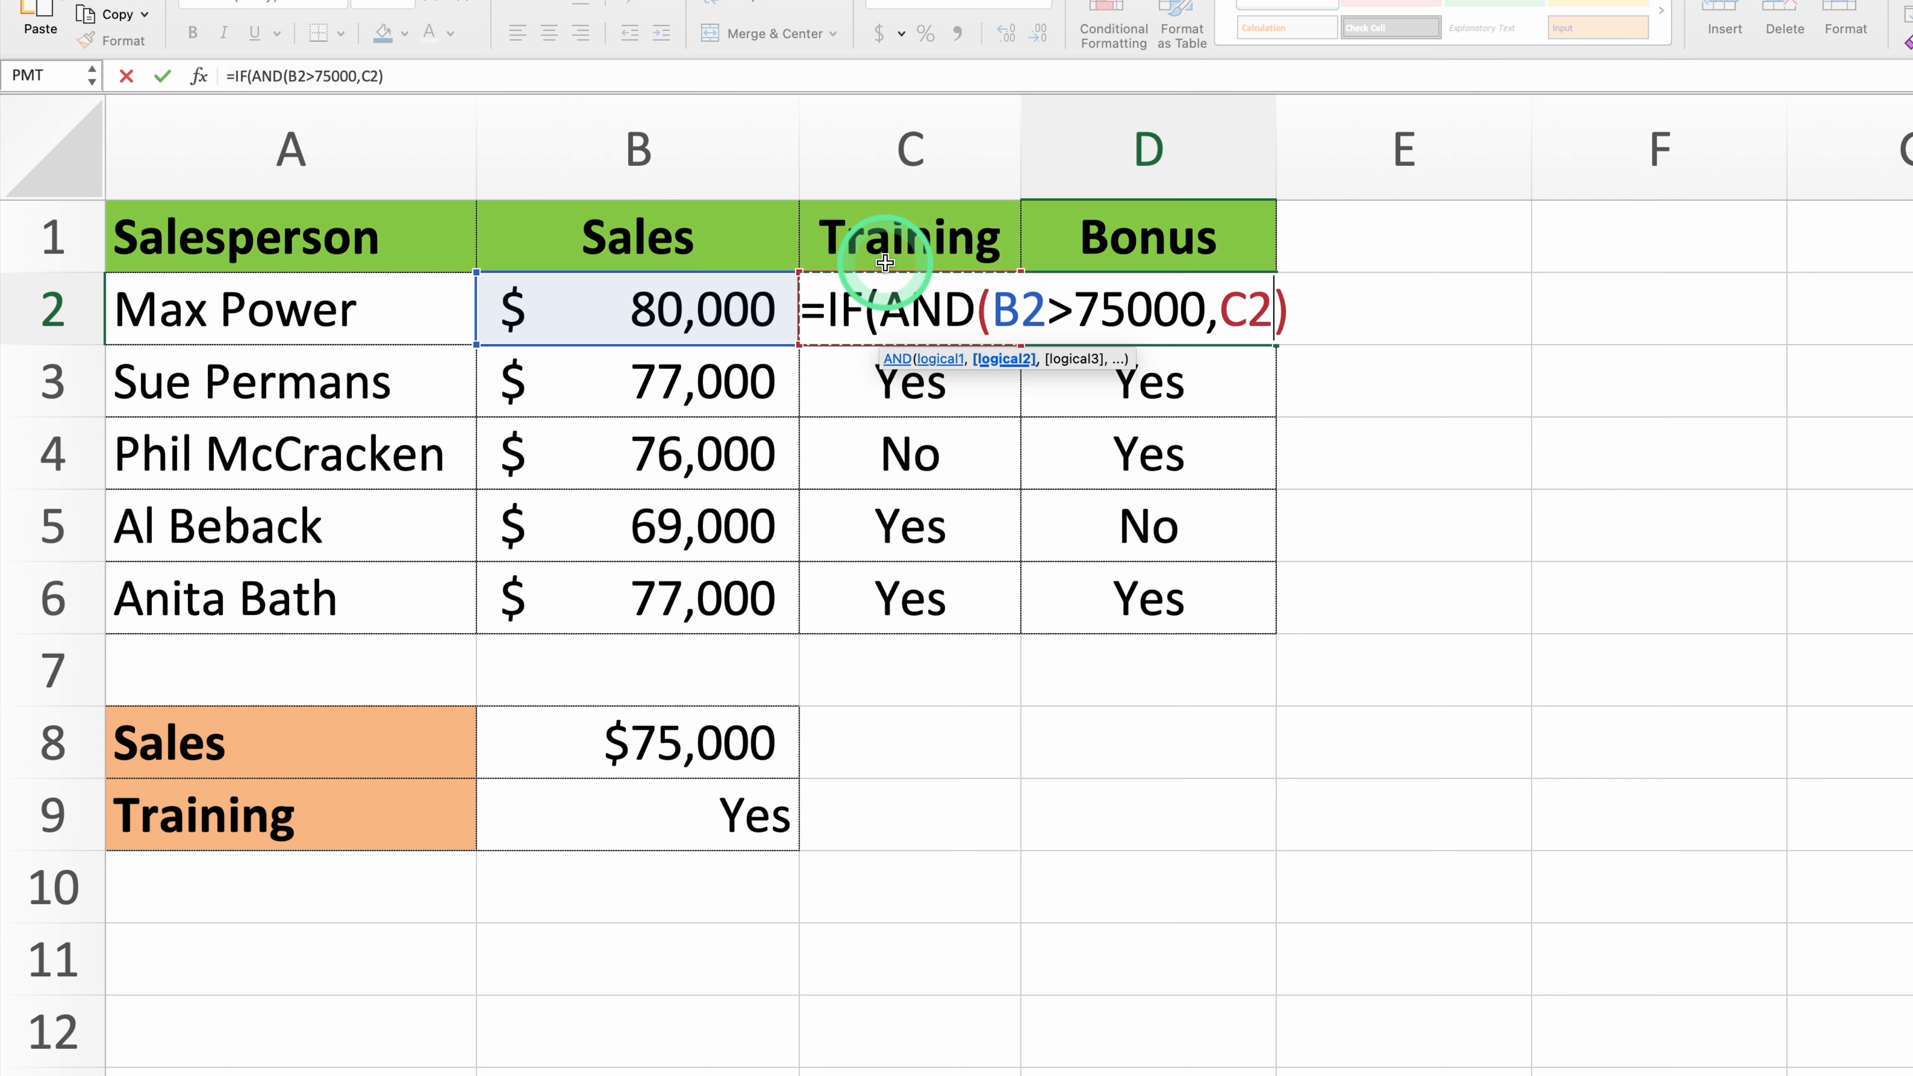
{"action": "type", "text": "=\"Yes"}
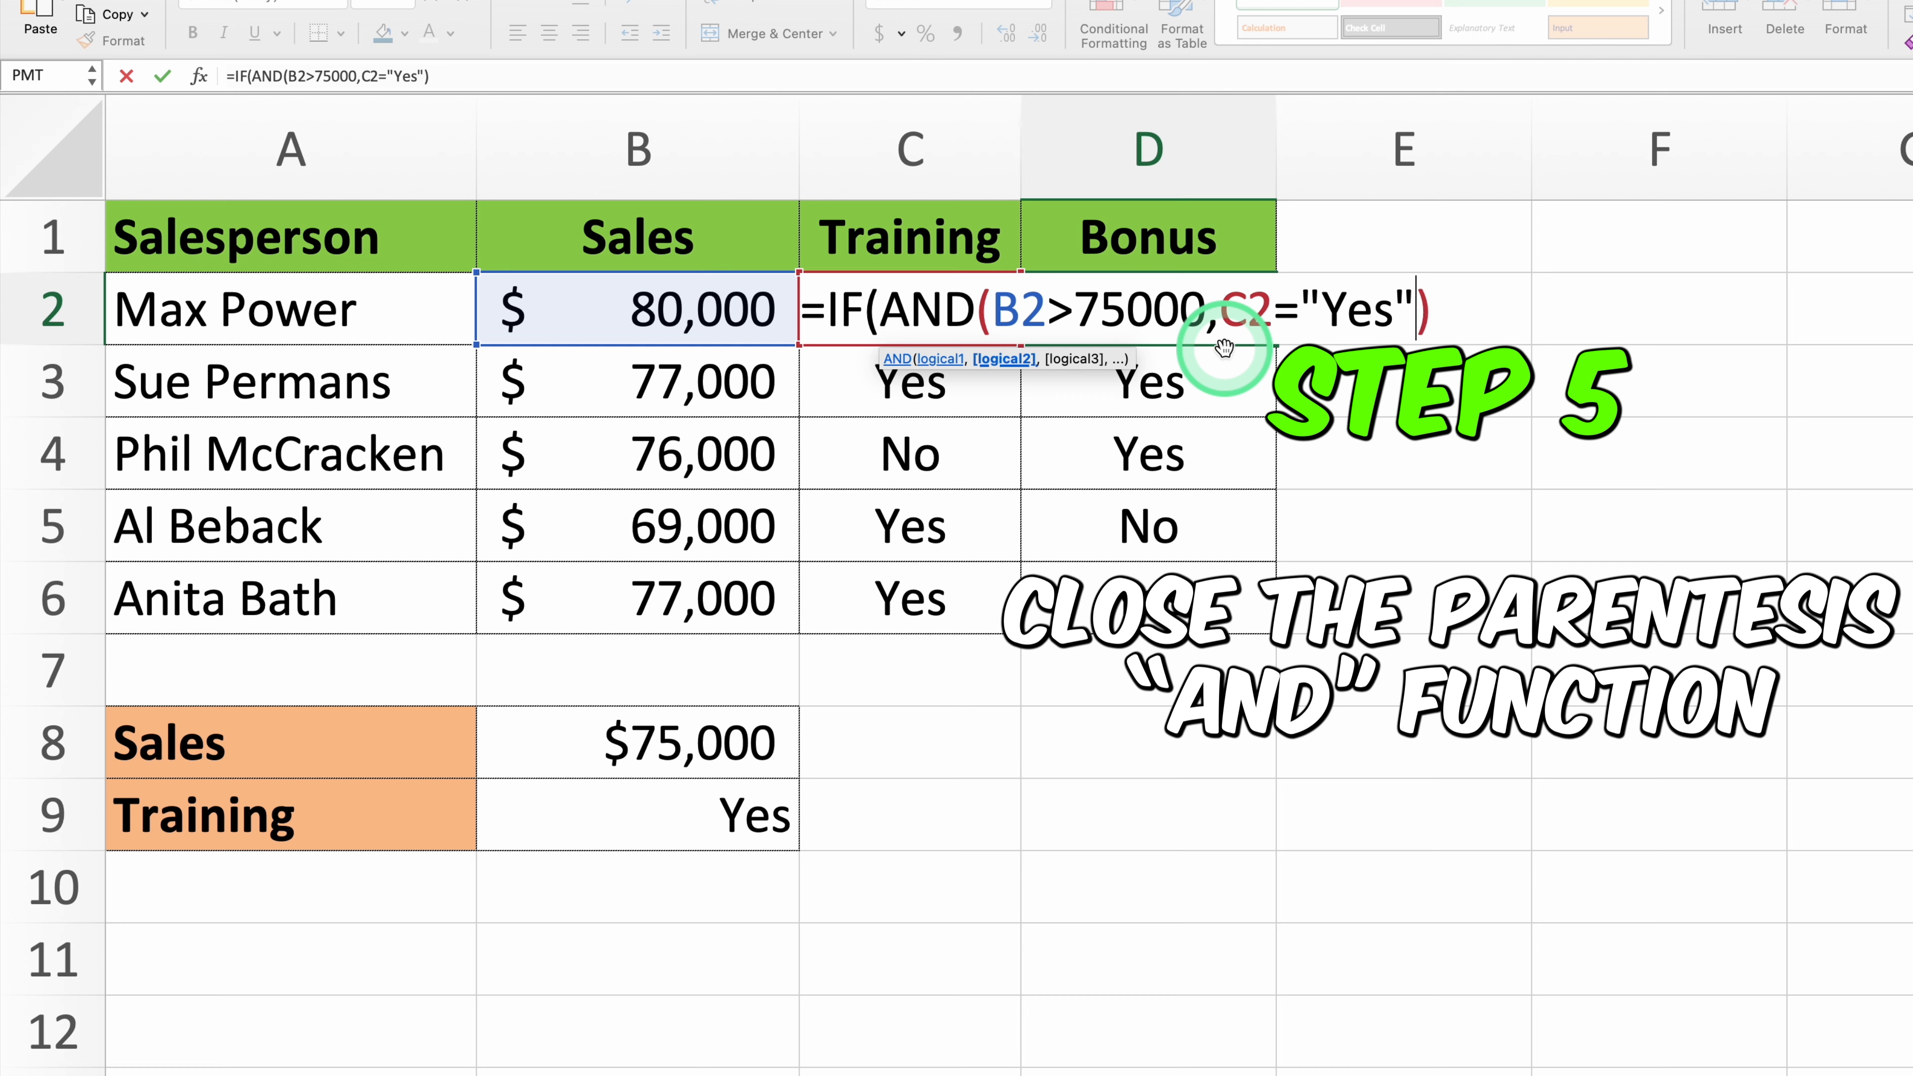
- Complete the IF formula in D2 so it returns 1000 when both AND conditions are true and 0 otherwise
{"action": "left_click", "coordinate": [1431, 313]}
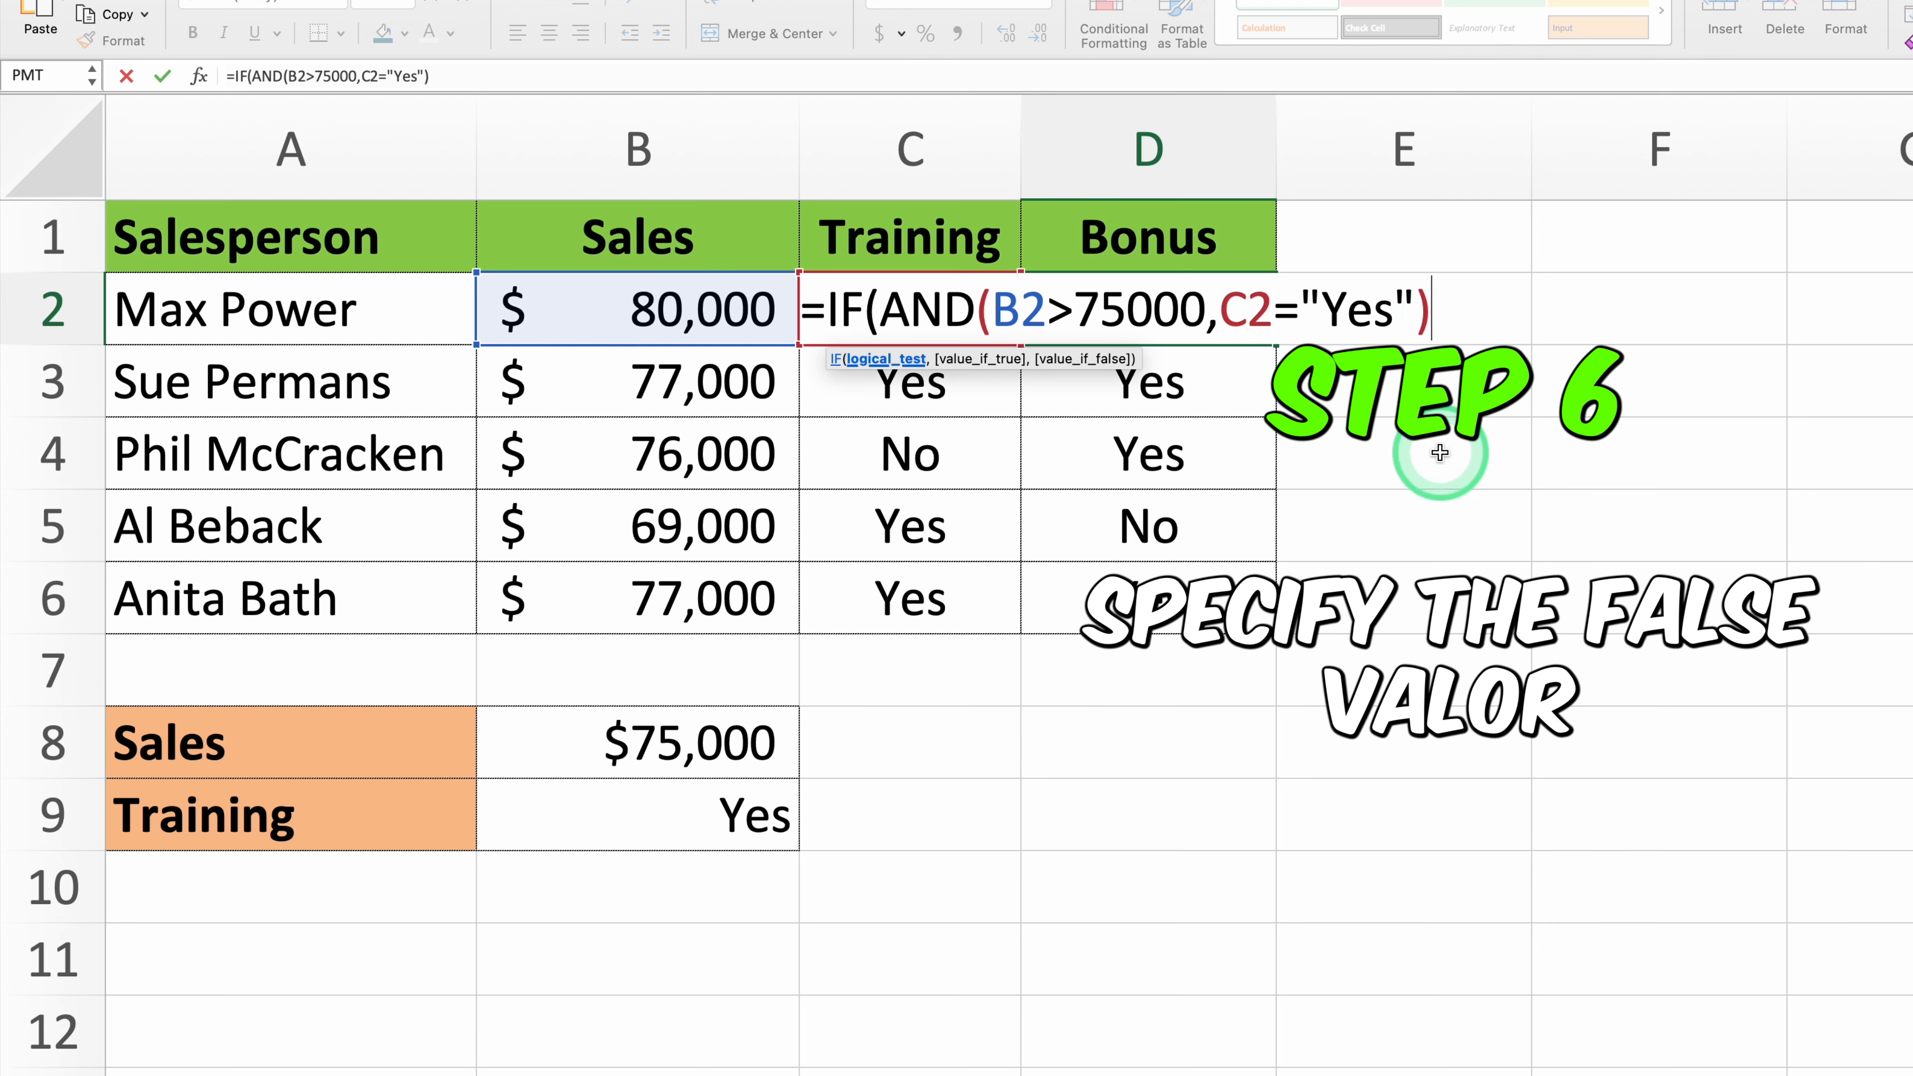
{"action": "type", "text": ","}
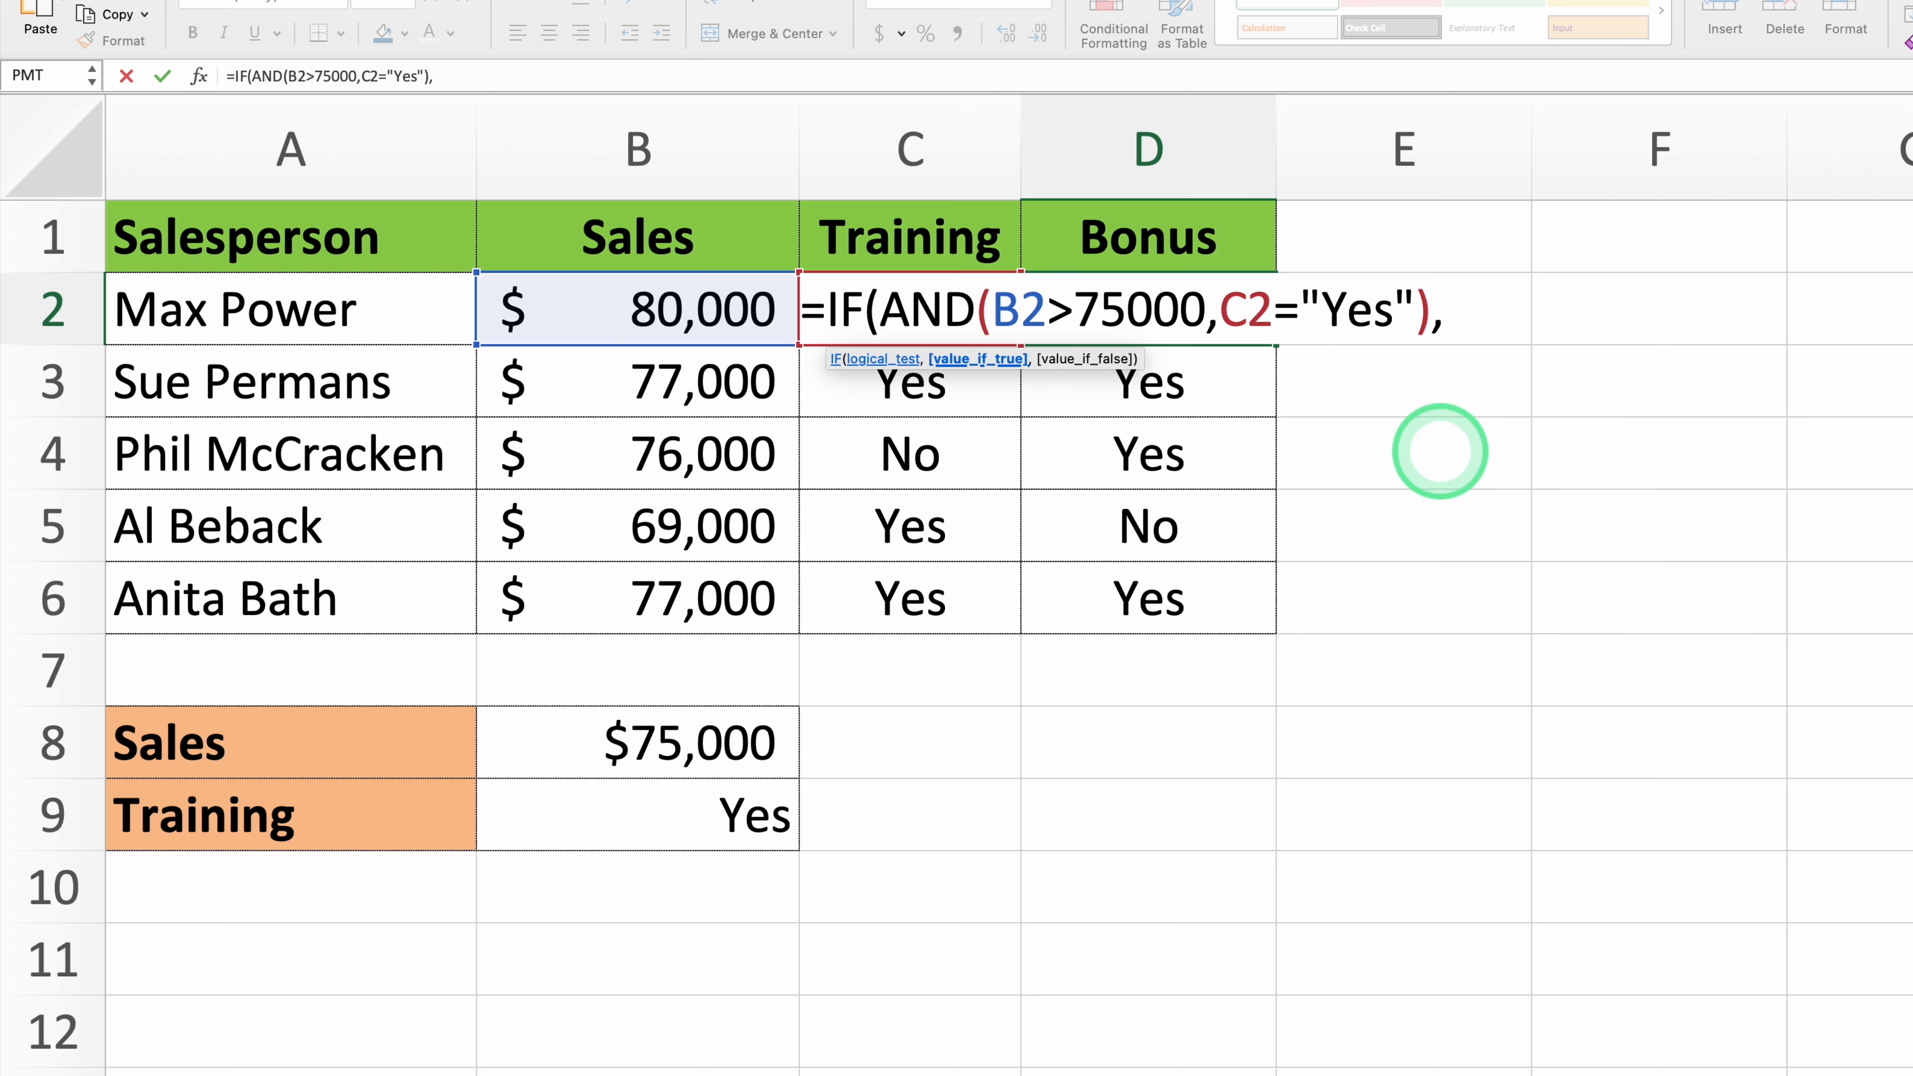
{"action": "type", "text": "1000,0"}
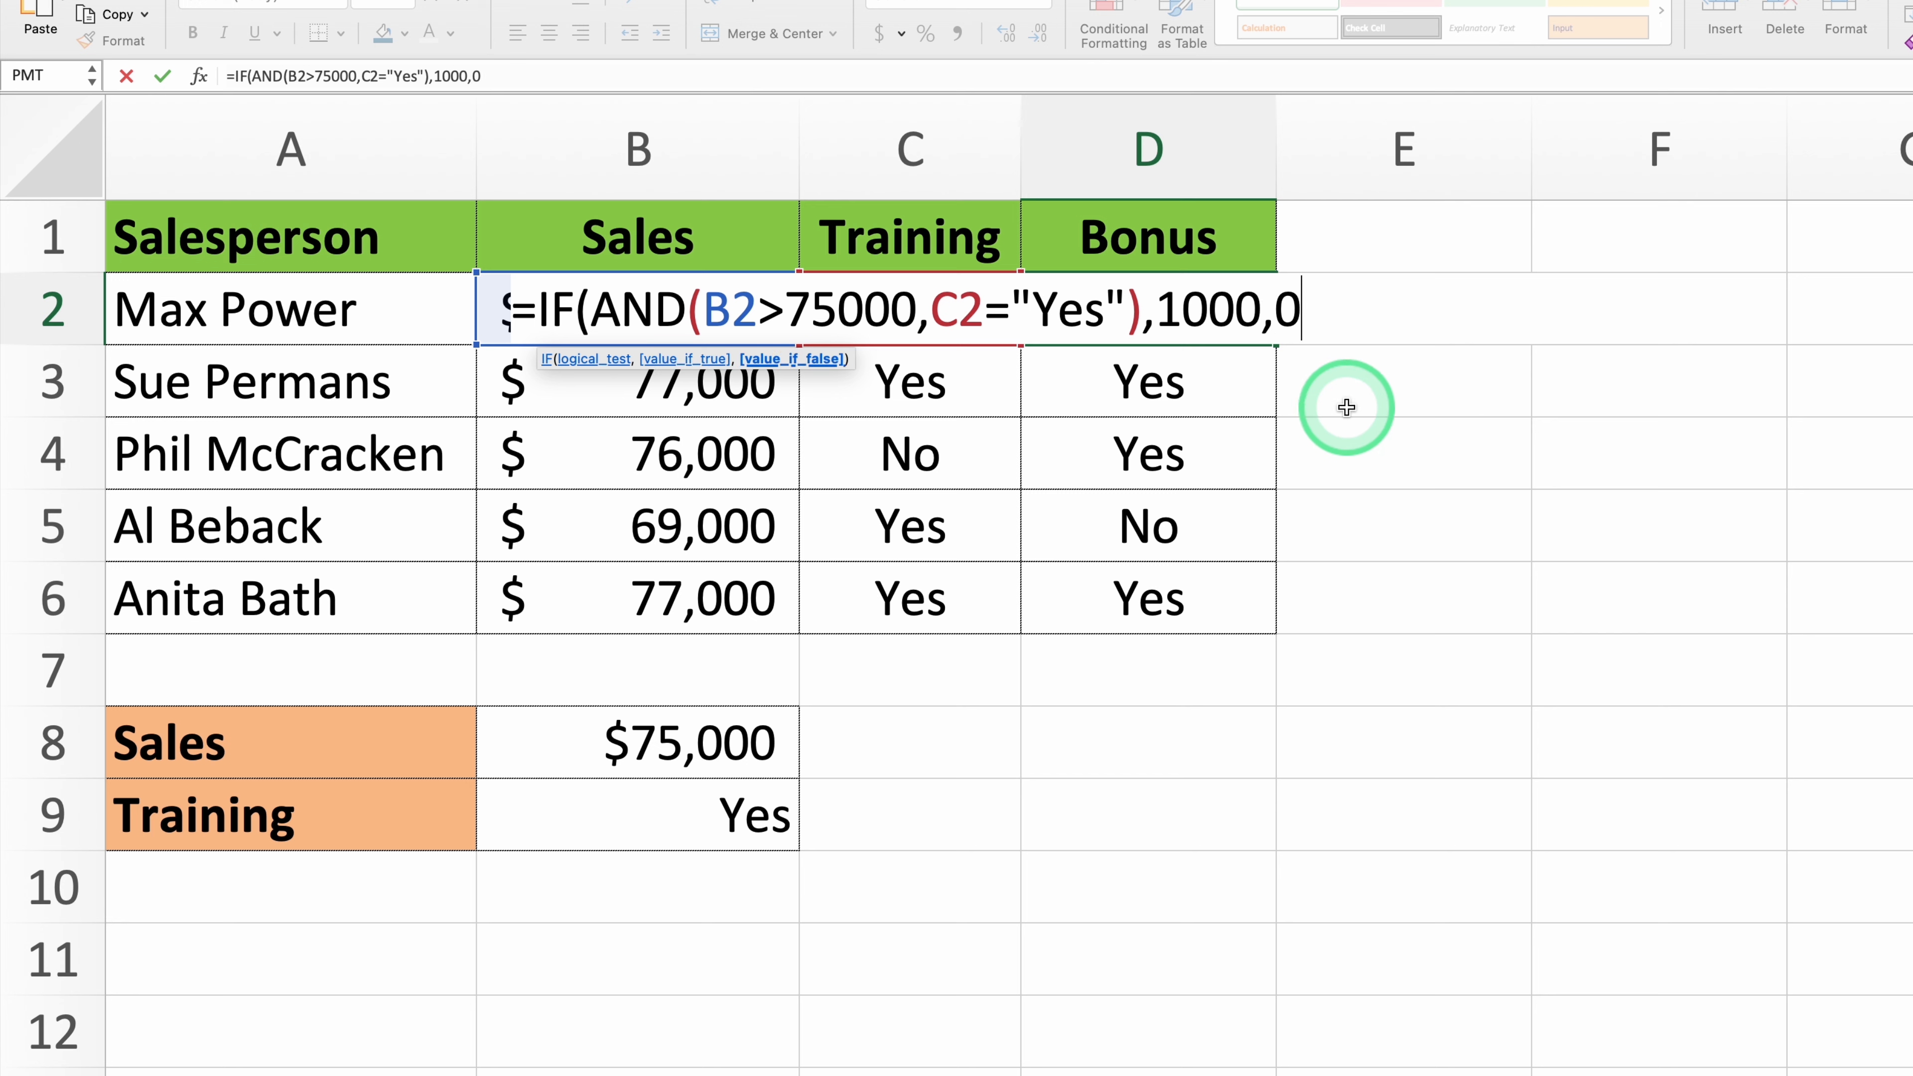
{"action": "type", "text": ")"}
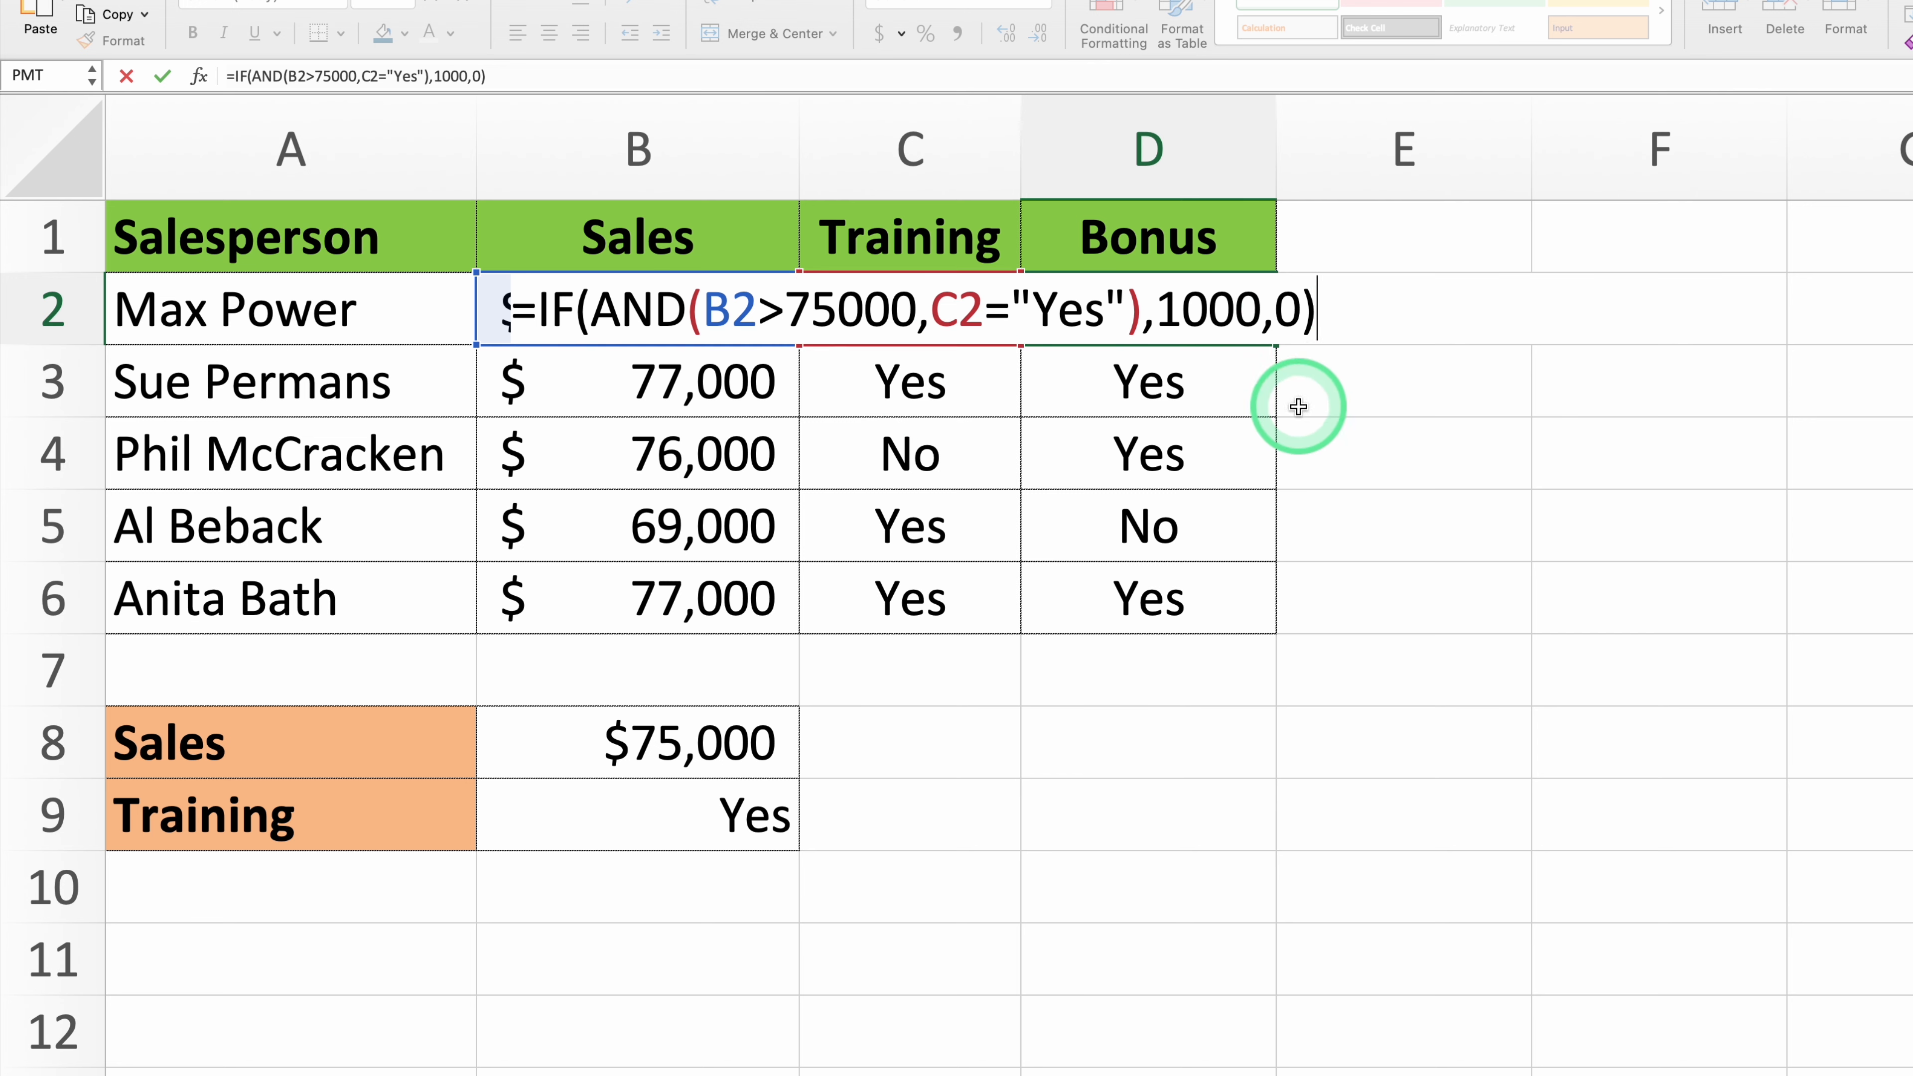
{"action": "key", "text": "Return"}
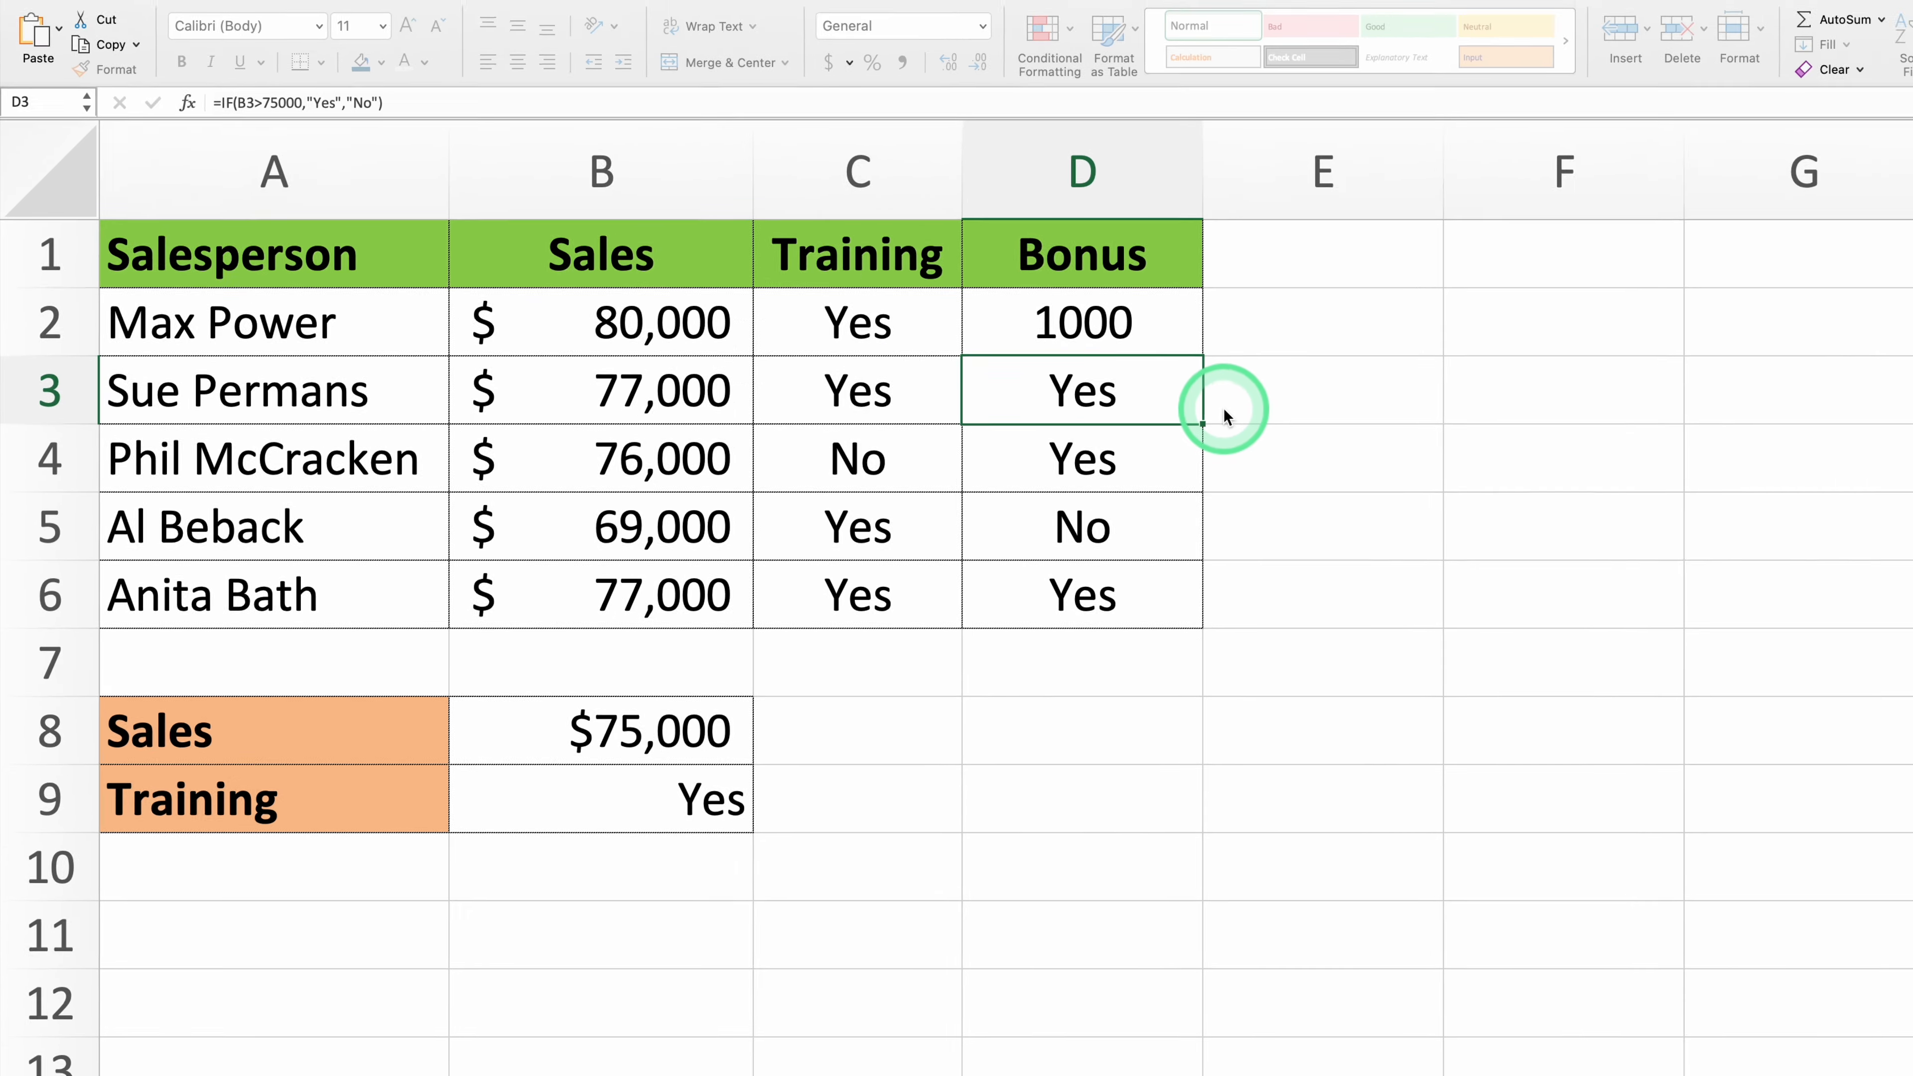
- Fill the combined IF and AND formula from D2 down the Bonus column to D6
{"action": "left_click", "coordinate": [1217, 310]}
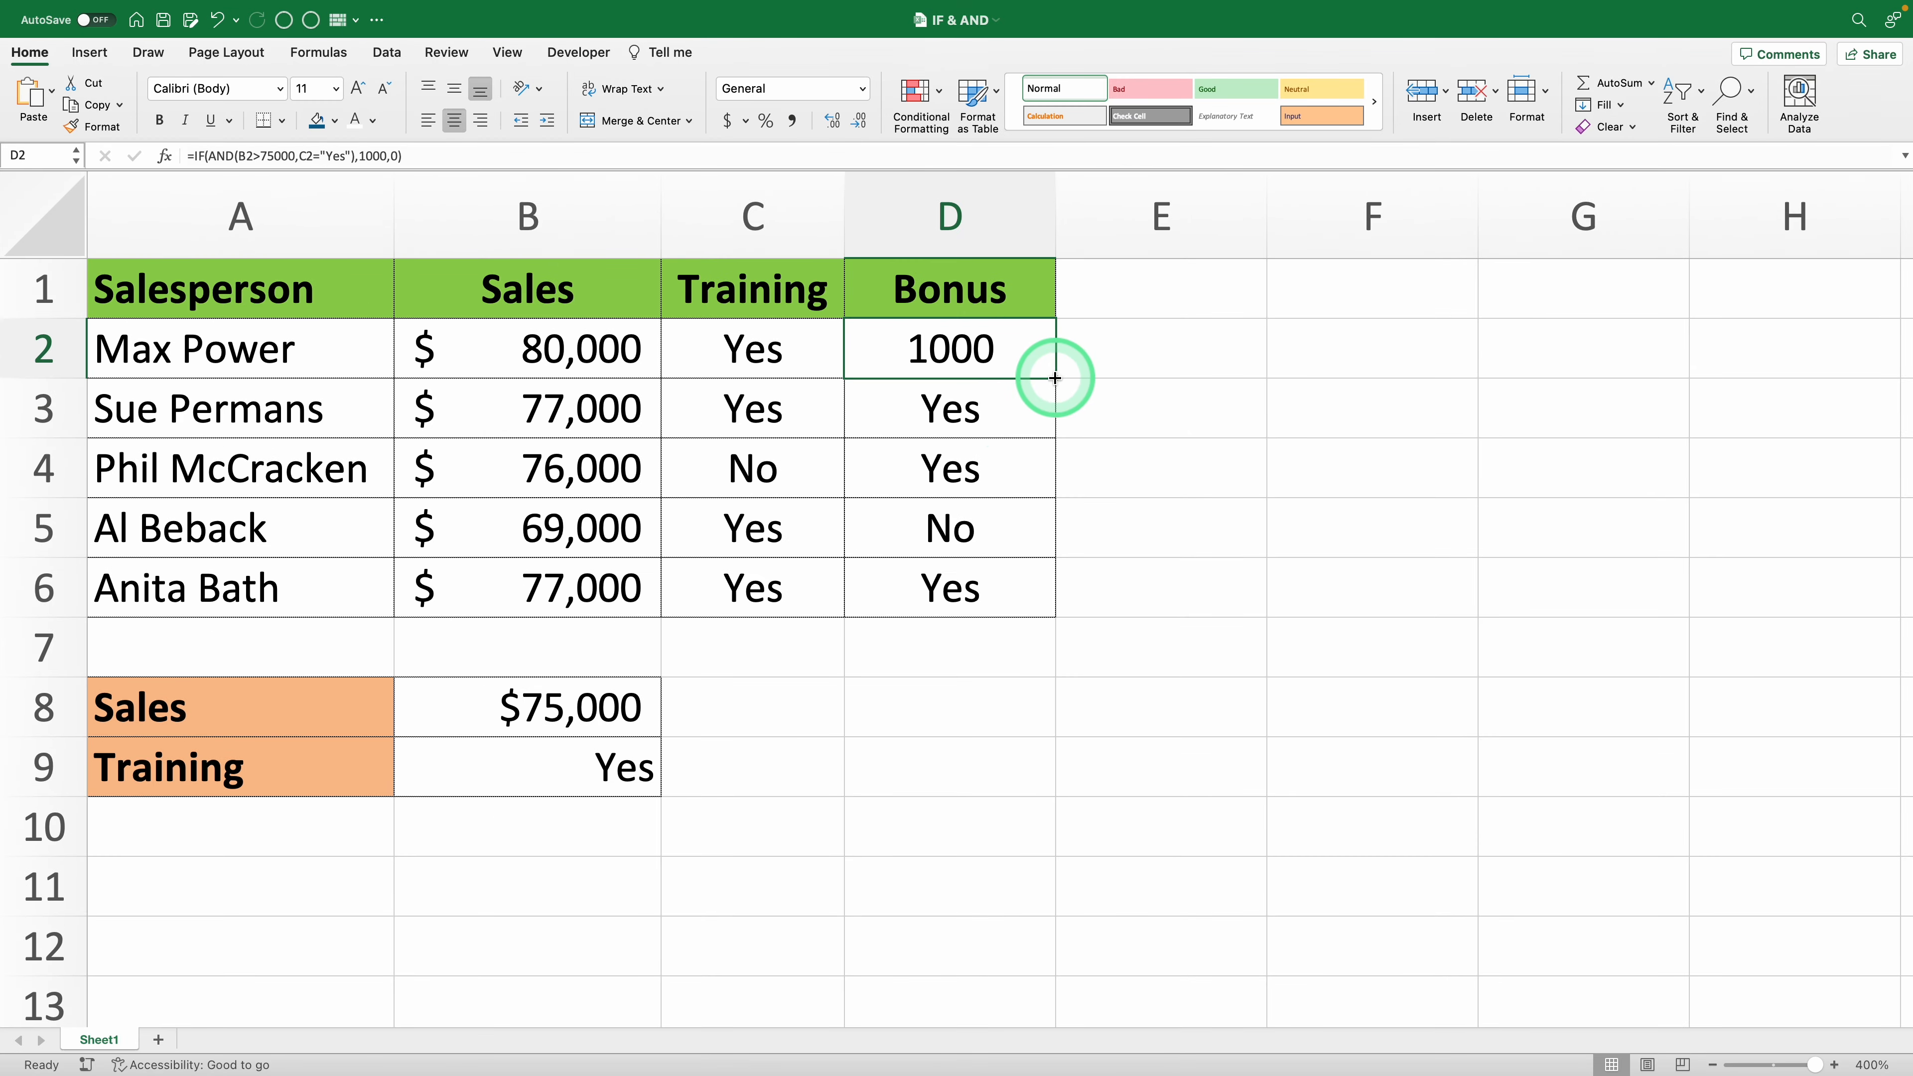
{"action": "left_click_drag", "start_coordinate": [1055, 378], "coordinate": [1049, 590]}
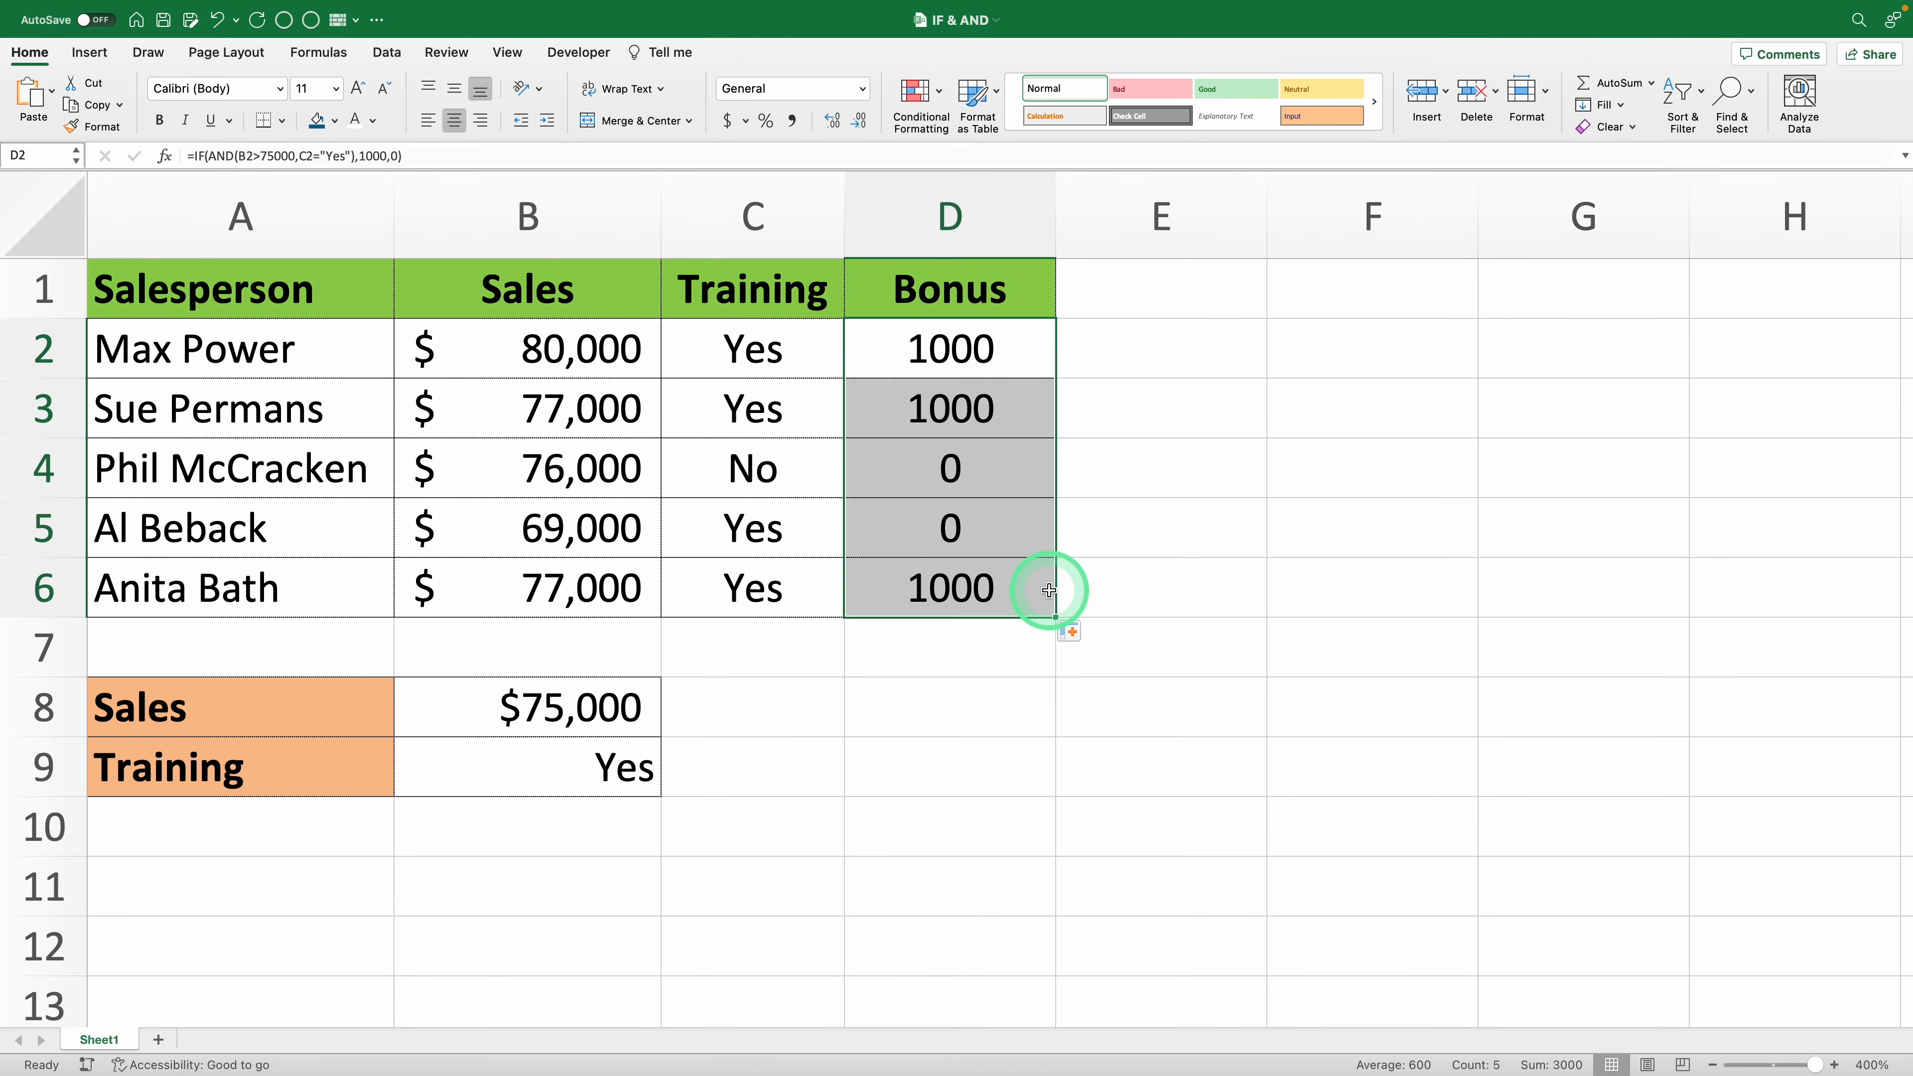
{"action": "left_click", "coordinate": [1008, 553]}
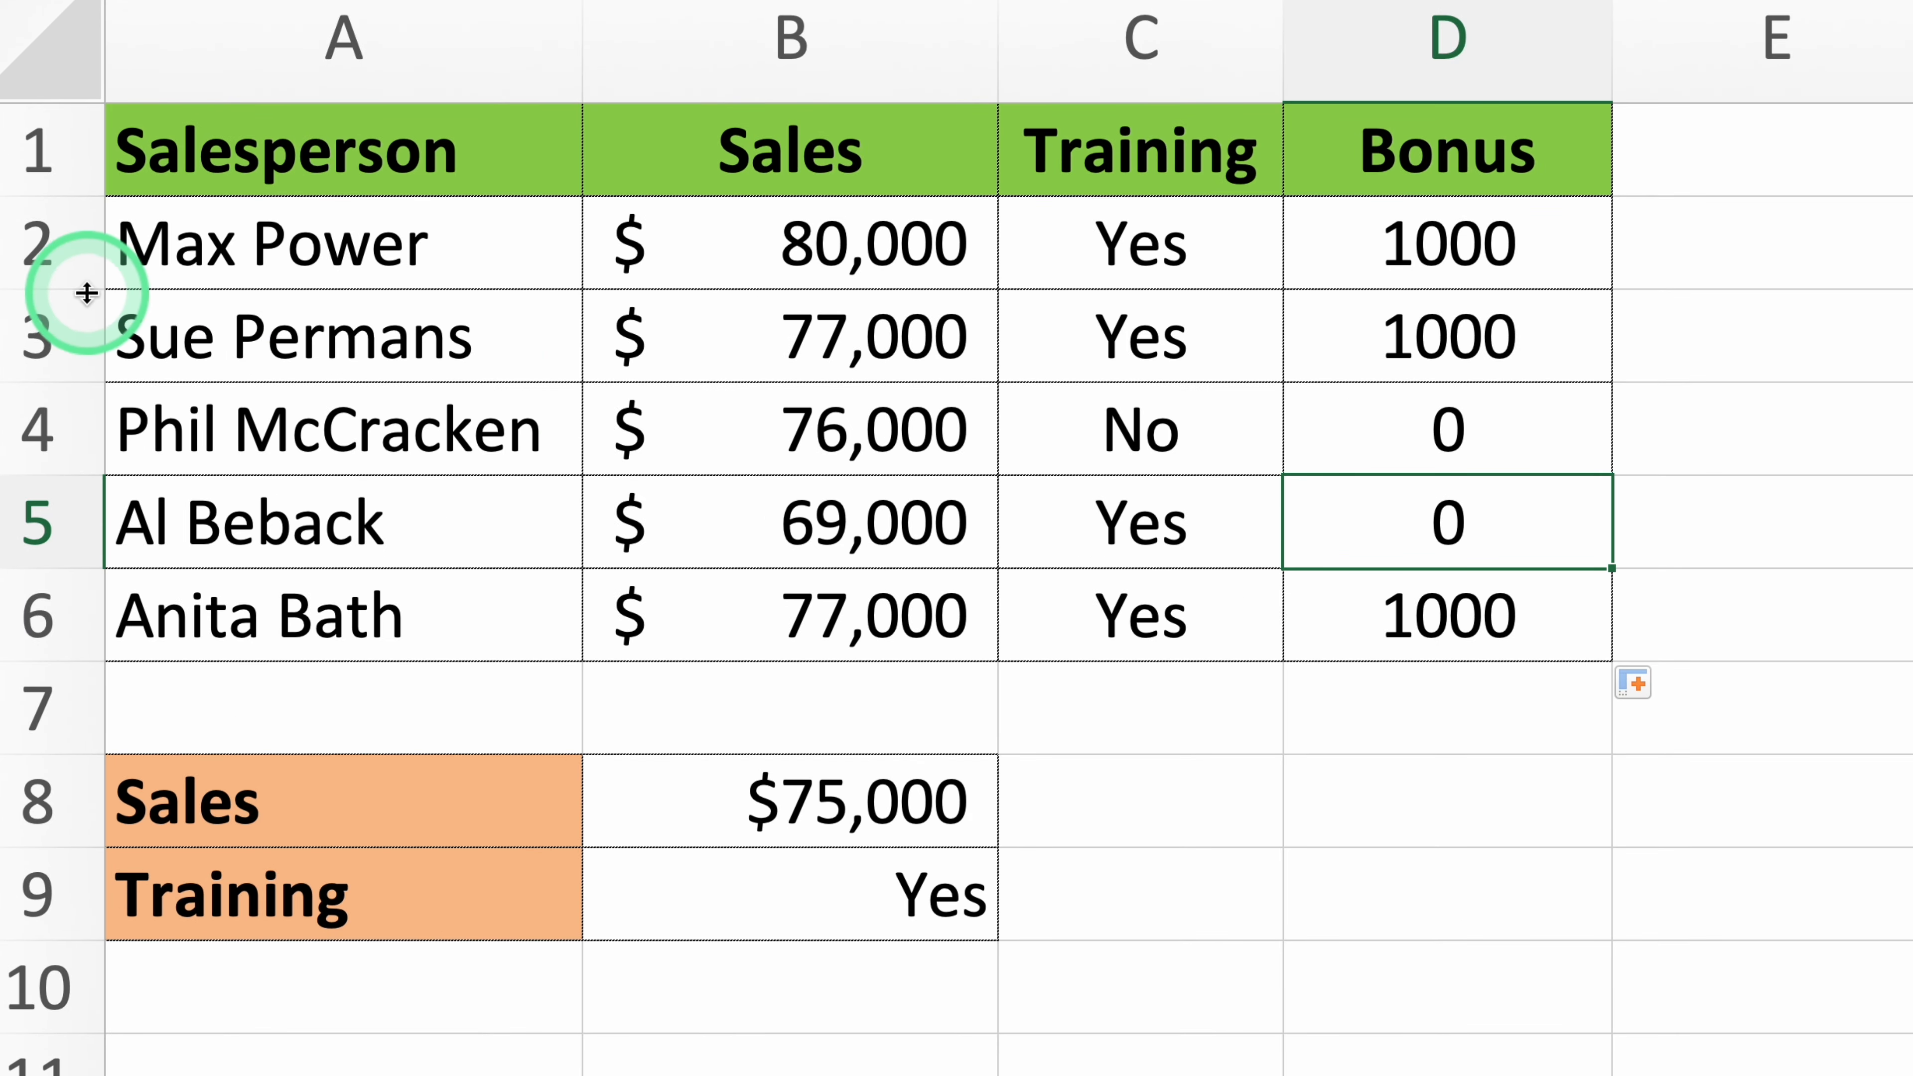
- Check the bonus results in rows 2 to 4 against each salesperson's sales and training values
{"action": "left_click_drag", "start_coordinate": [179, 240], "coordinate": [1314, 243]}
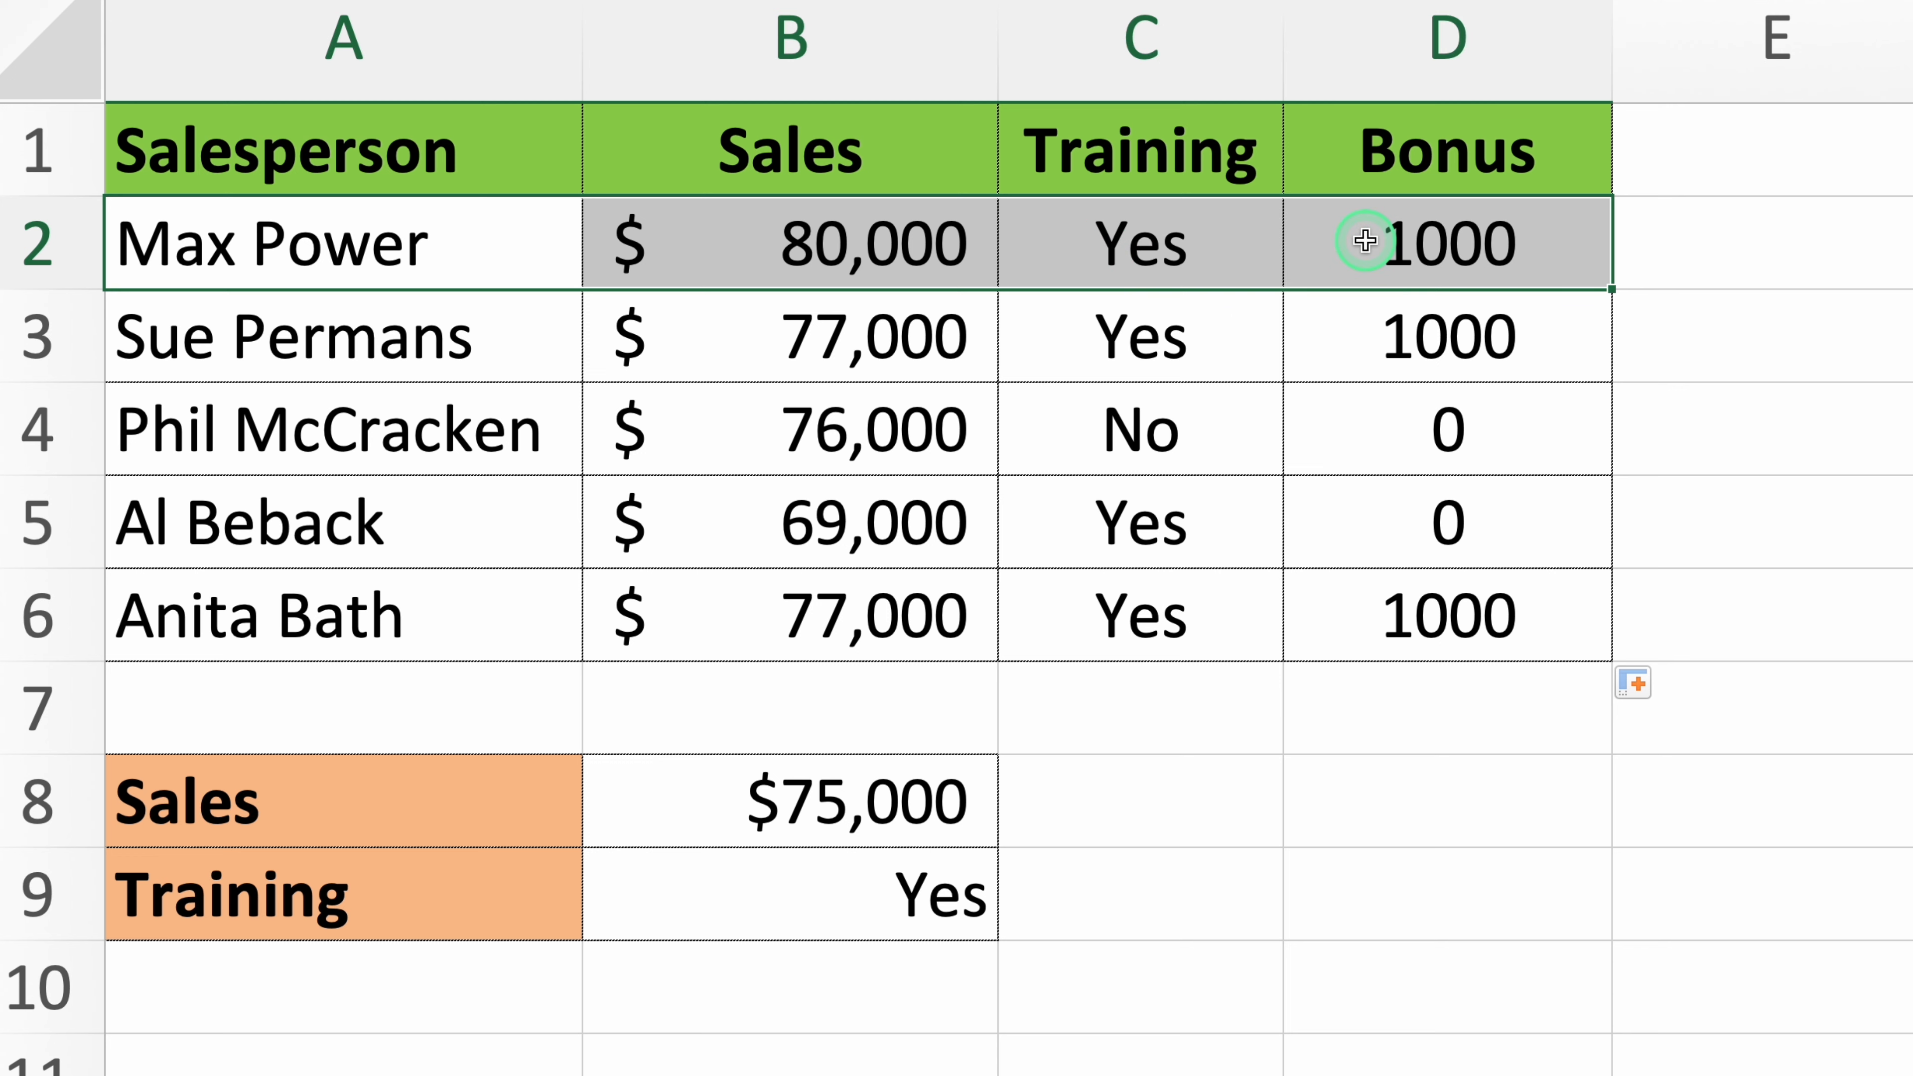
{"action": "left_click_drag", "start_coordinate": [482, 357], "coordinate": [1087, 336]}
{"action": "left_click_drag", "start_coordinate": [1259, 340], "coordinate": [1340, 351]}
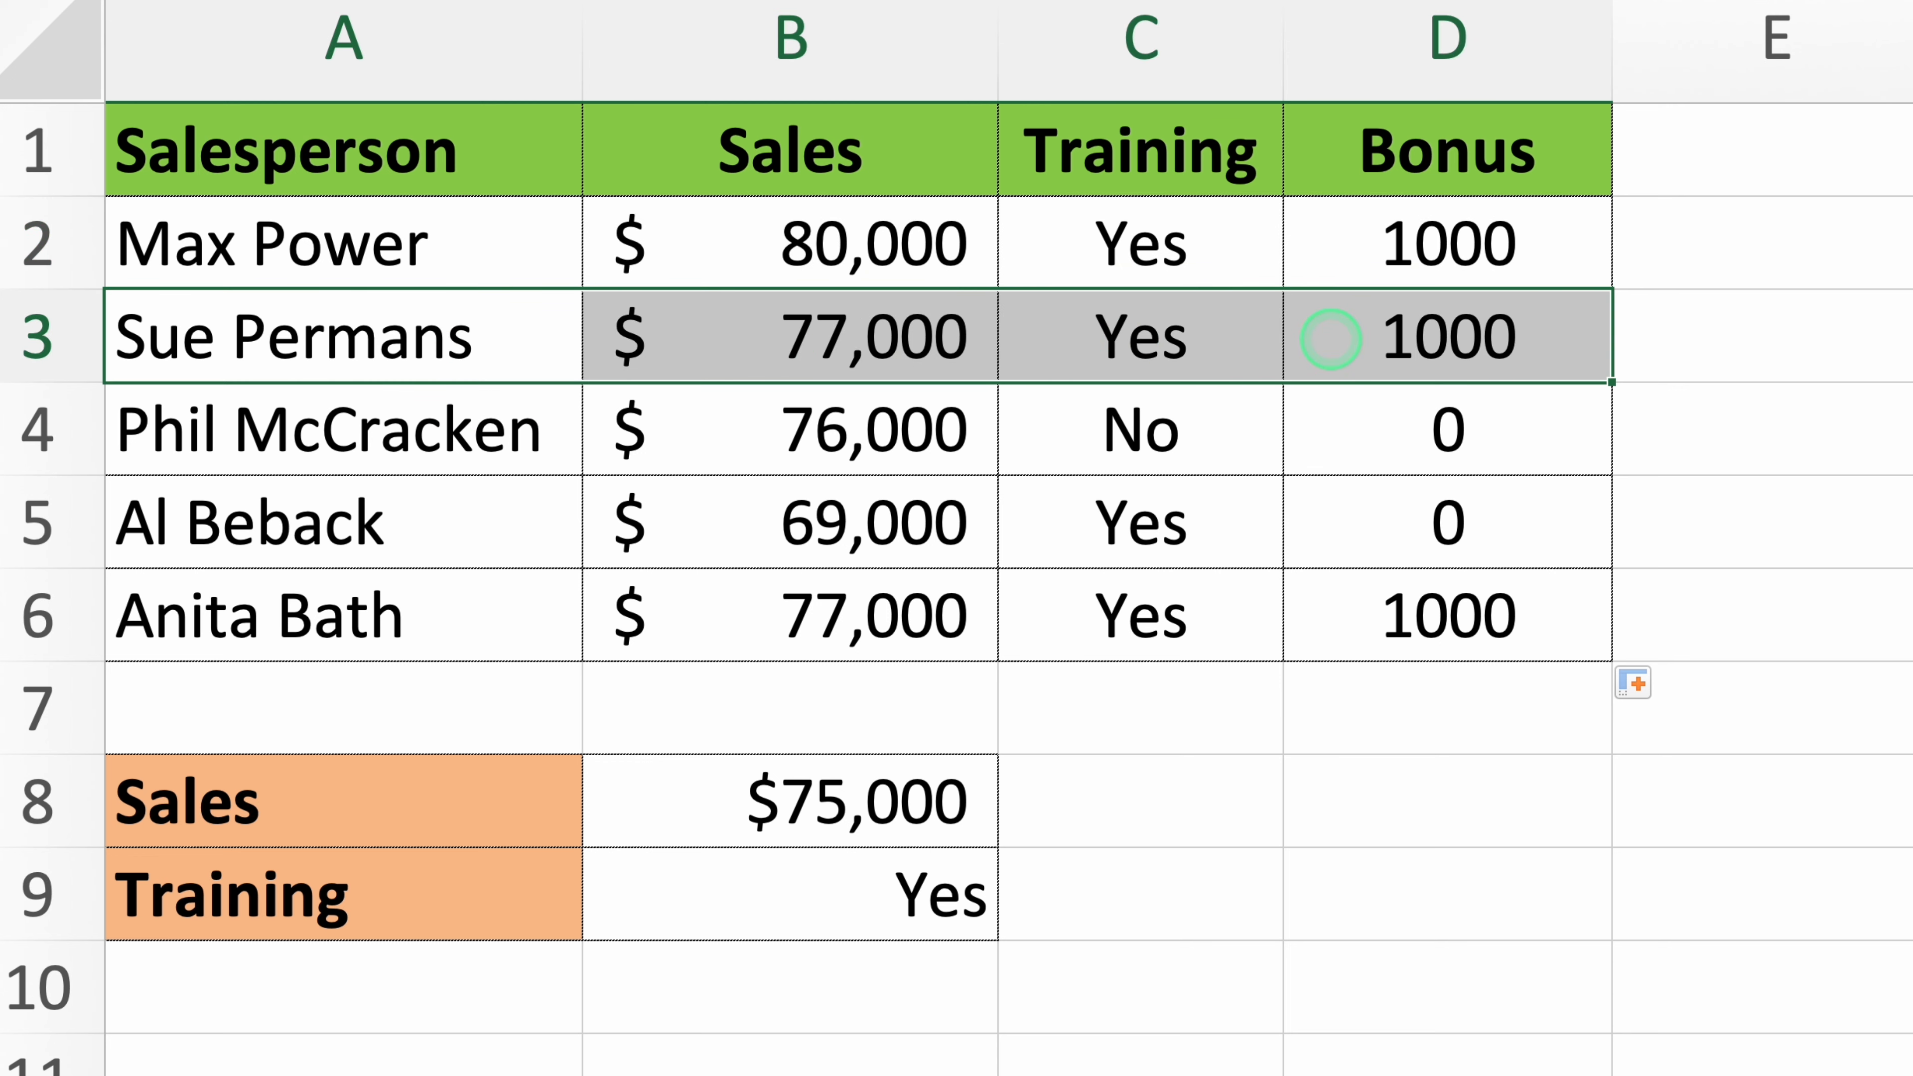
{"action": "left_click", "coordinate": [1248, 447]}
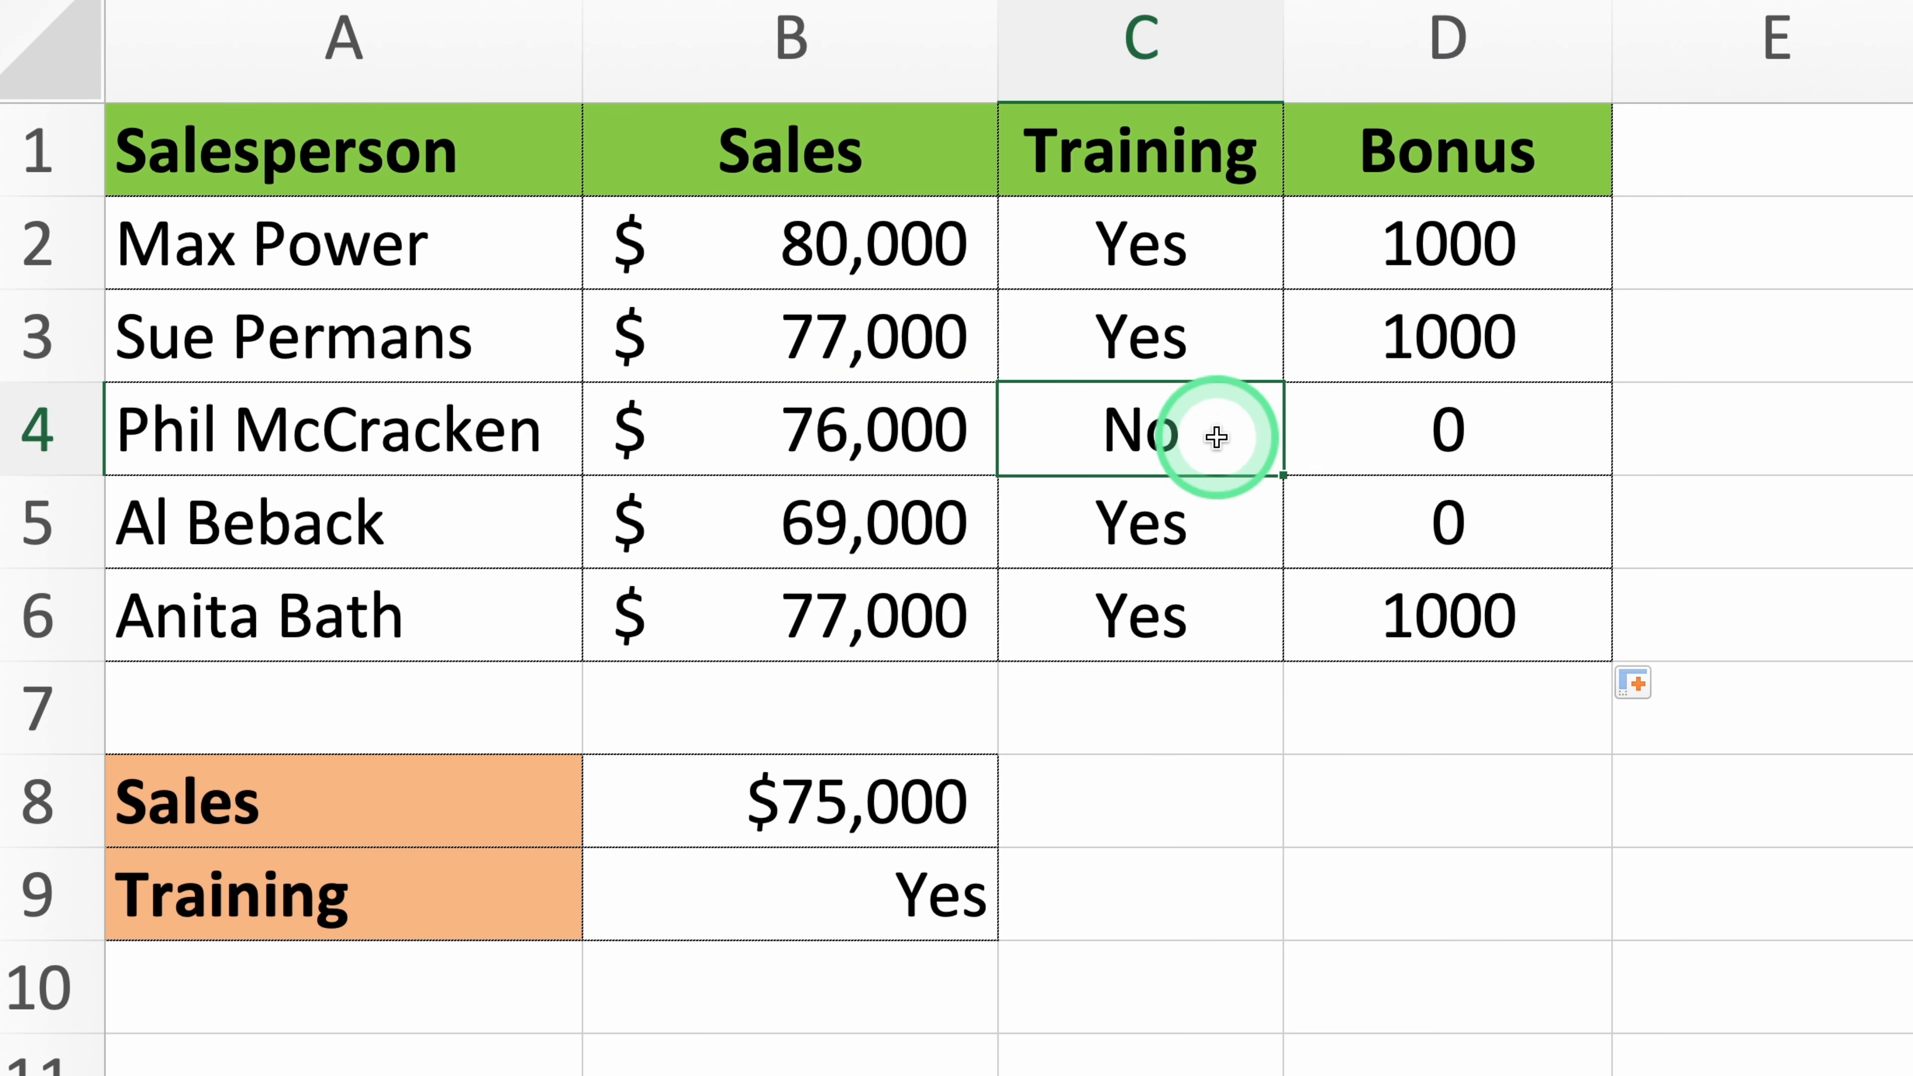
{"action": "left_click", "coordinate": [1496, 432]}
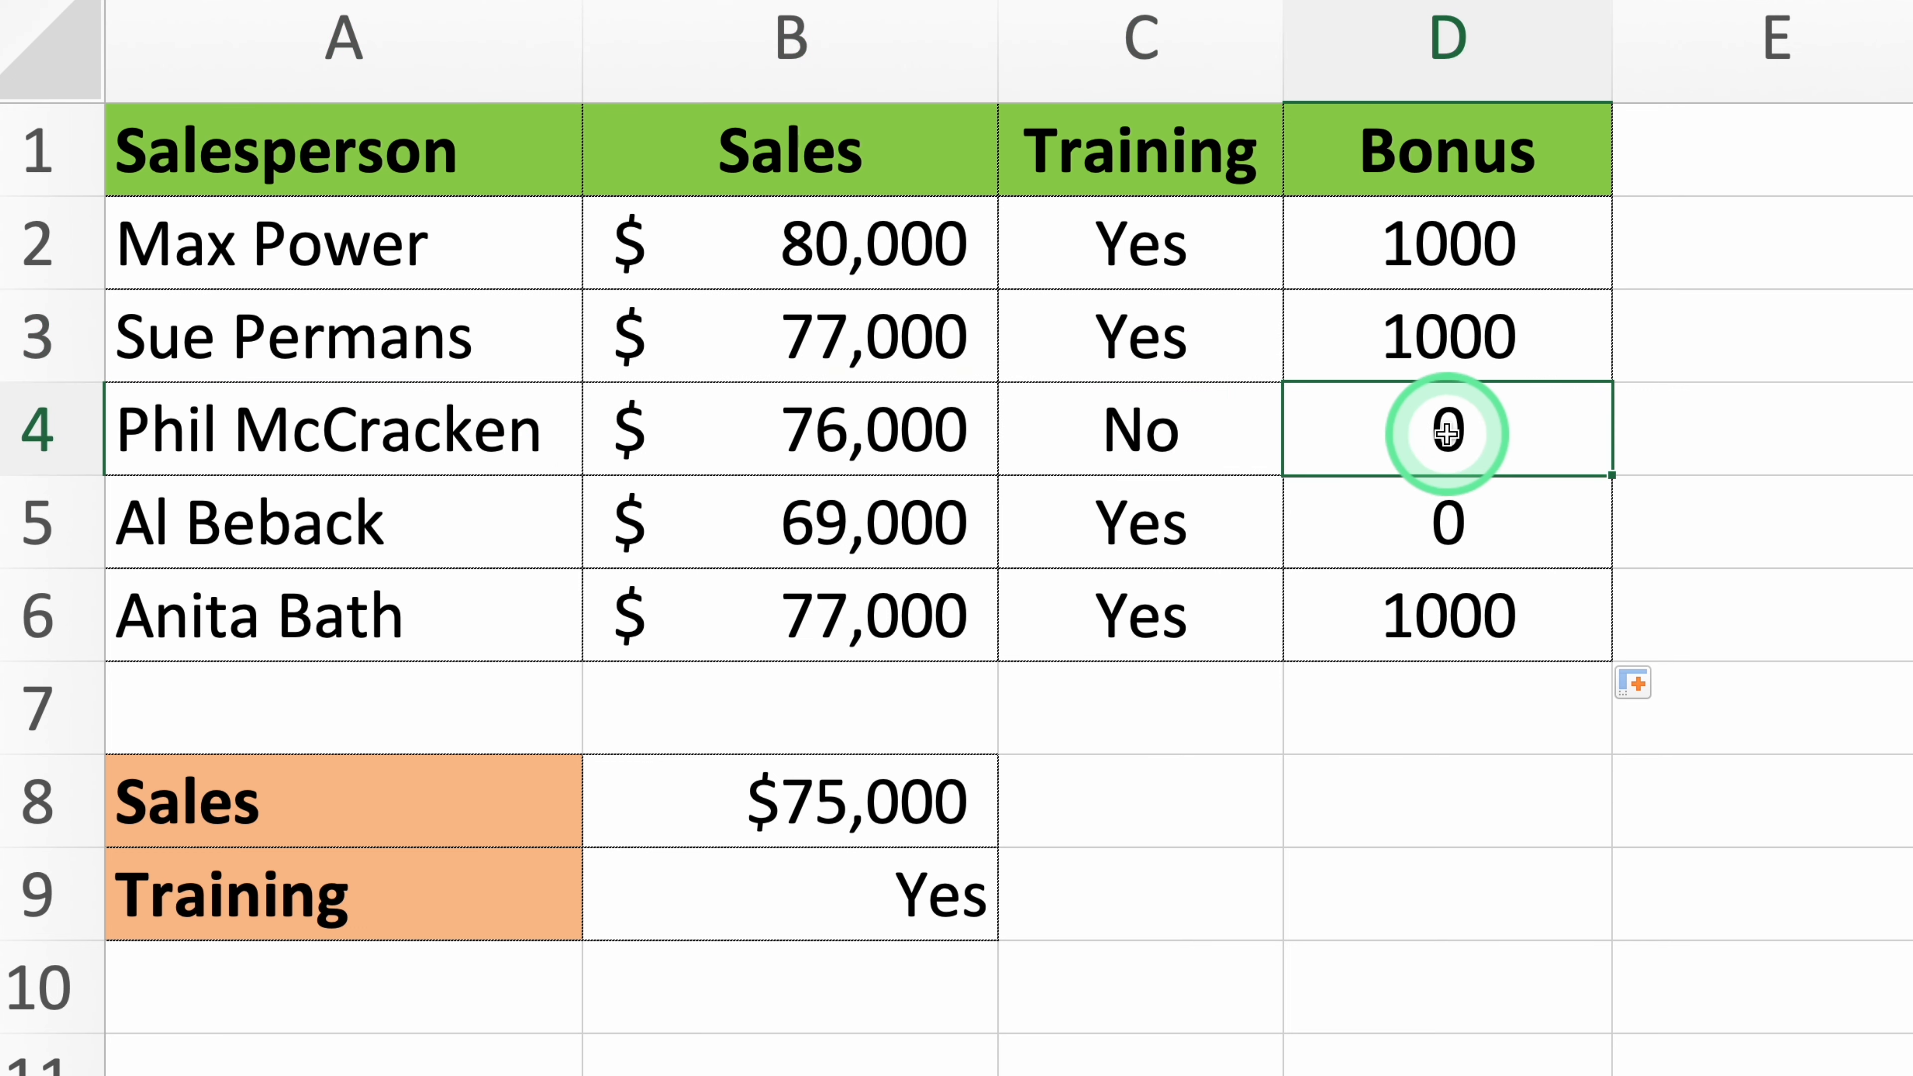
{"action": "left_click", "coordinate": [878, 426]}
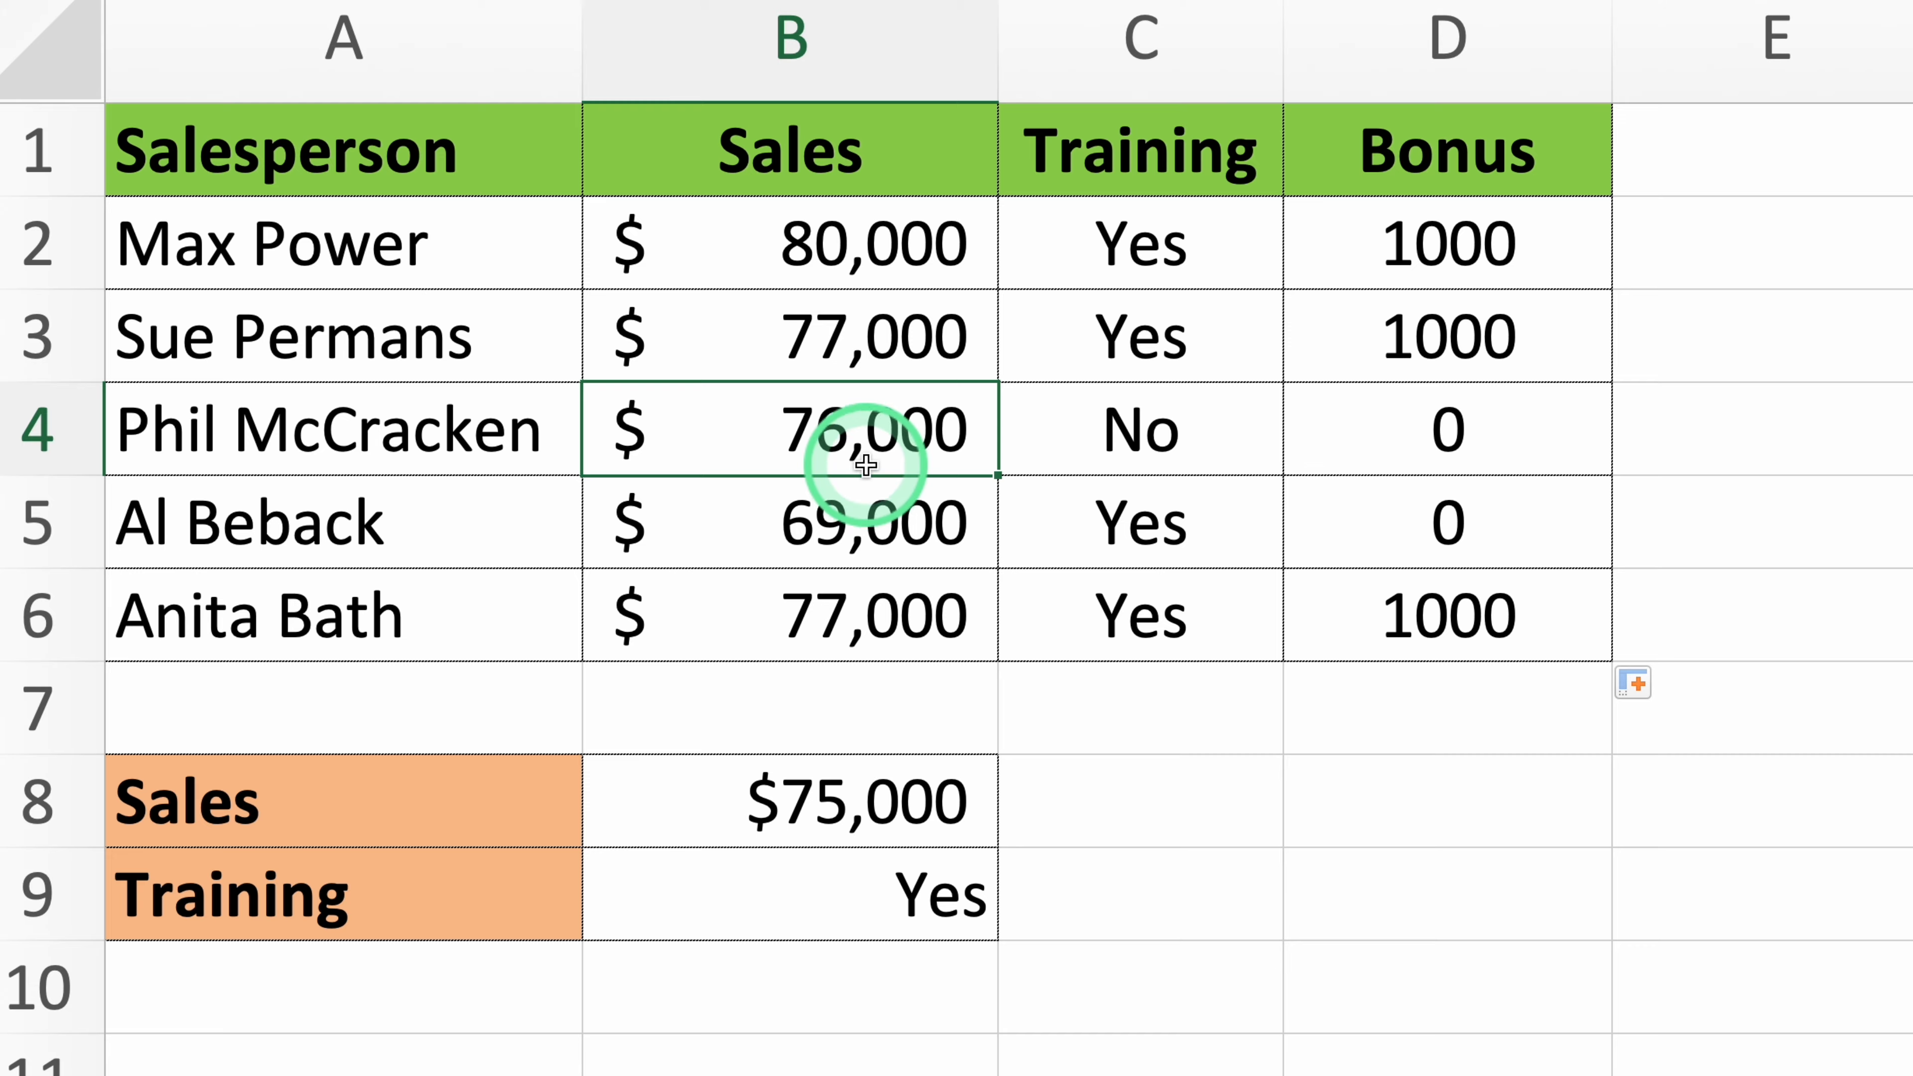